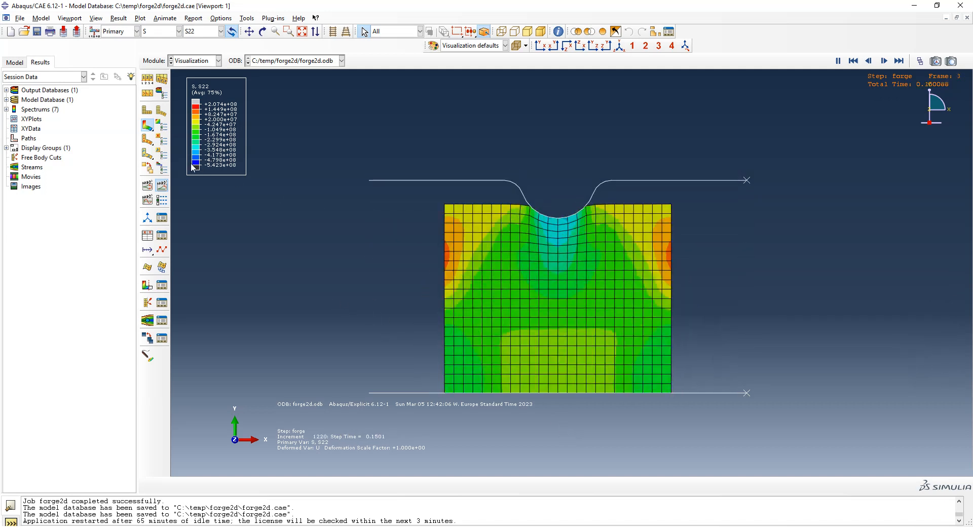
Stop the stress animation and start creating XY data from ODB field output.
left_click(161, 185)
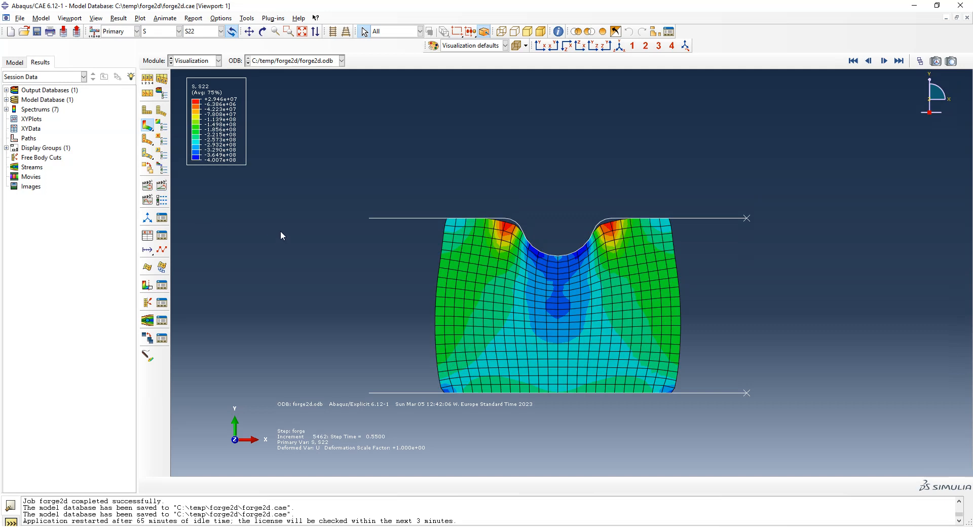
double_click(36, 129)
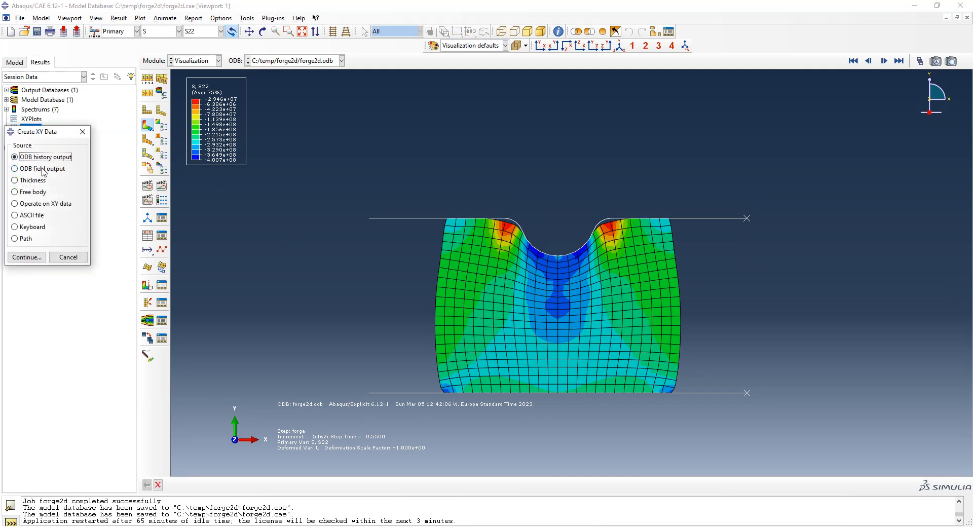
left_click(43, 170)
left_click(26, 257)
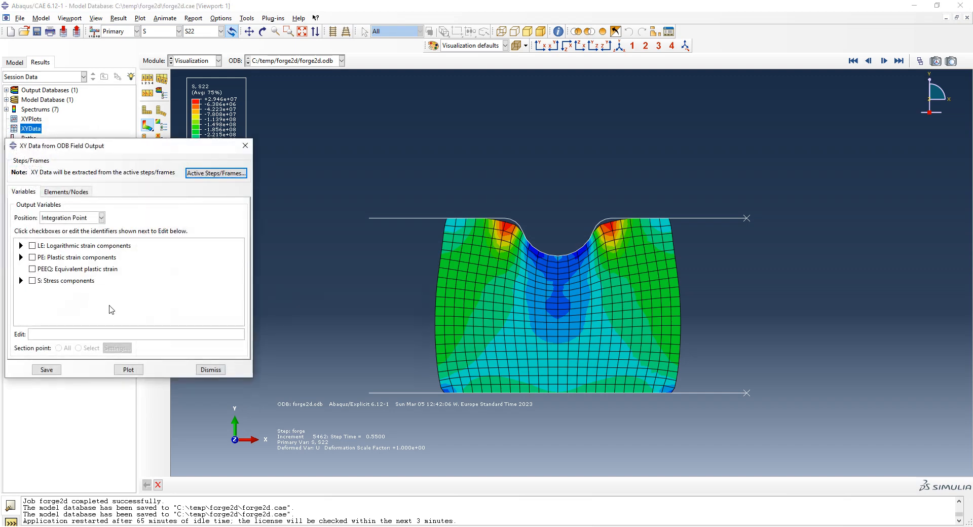
Set the output position to Unique Nodal and choose the Magnitude of U: Spatial displacement as the variable.
left_click(101, 218)
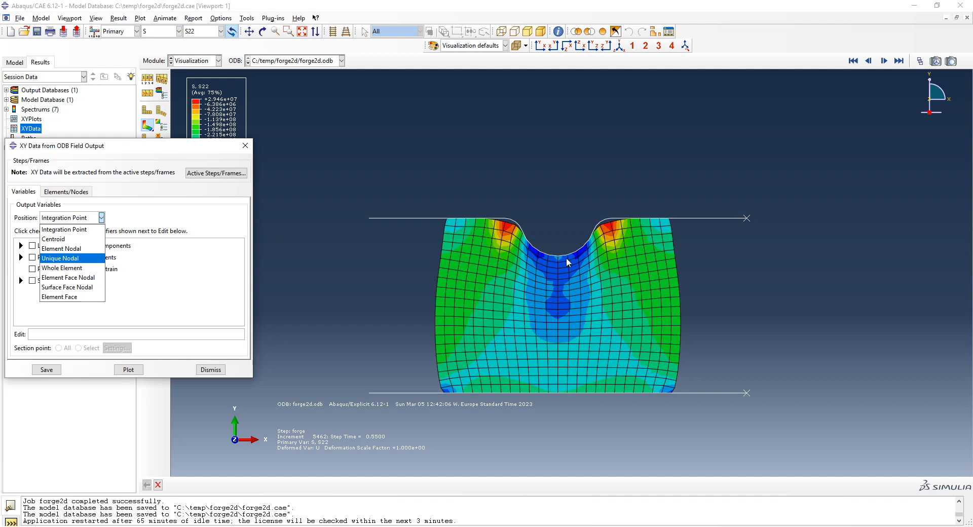
left_click(73, 258)
scroll(91, 278, "down", 3)
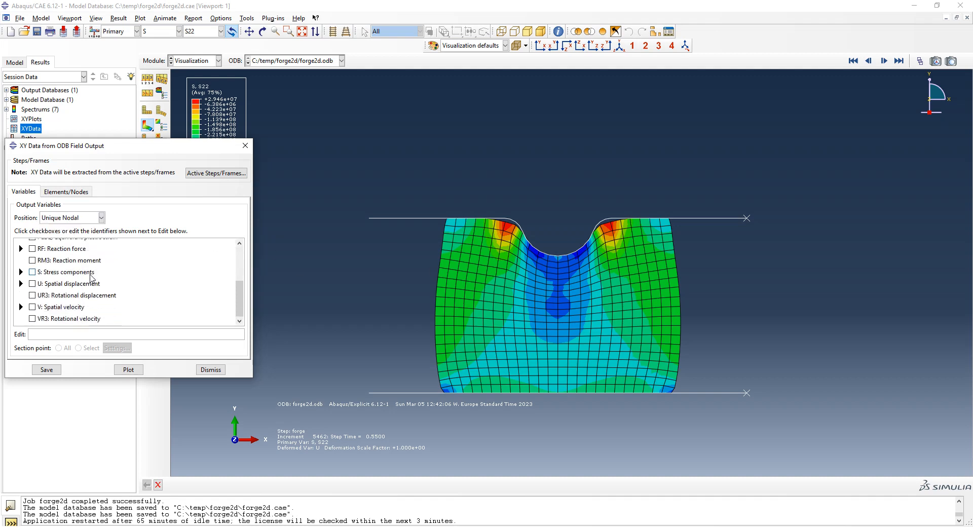
left_click(21, 283)
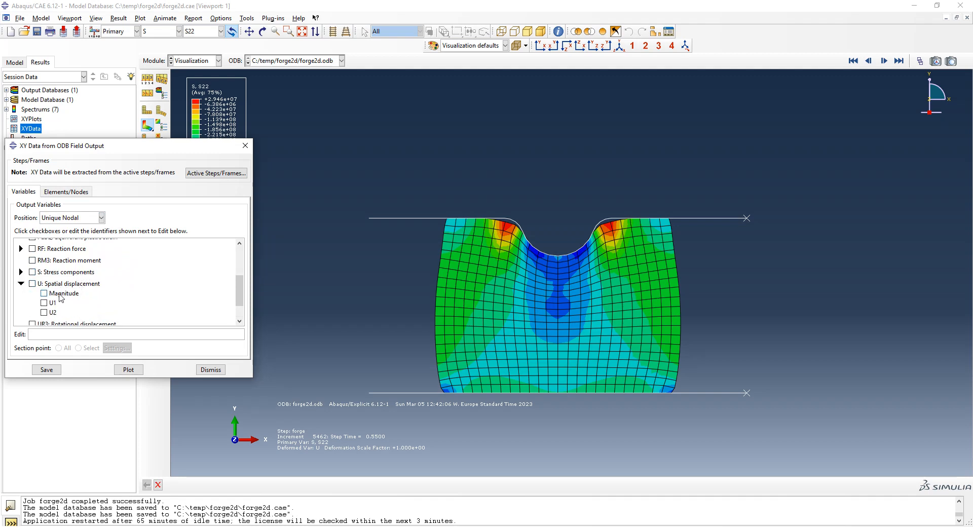
left_click(43, 293)
Pick the node at the lowest point of the block's indentation in the viewport and plot its displacement over time.
left_click(71, 192)
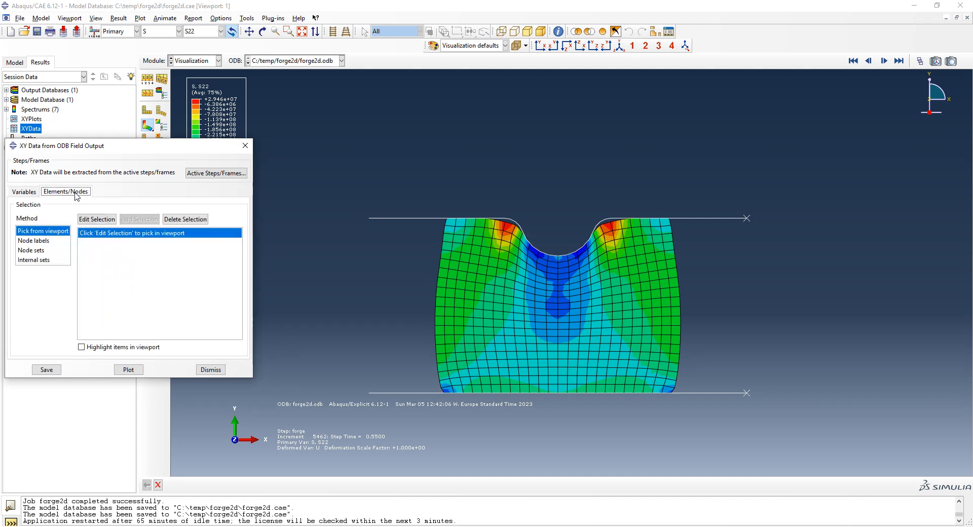
left_click(98, 219)
scroll(612, 248, "up", 4)
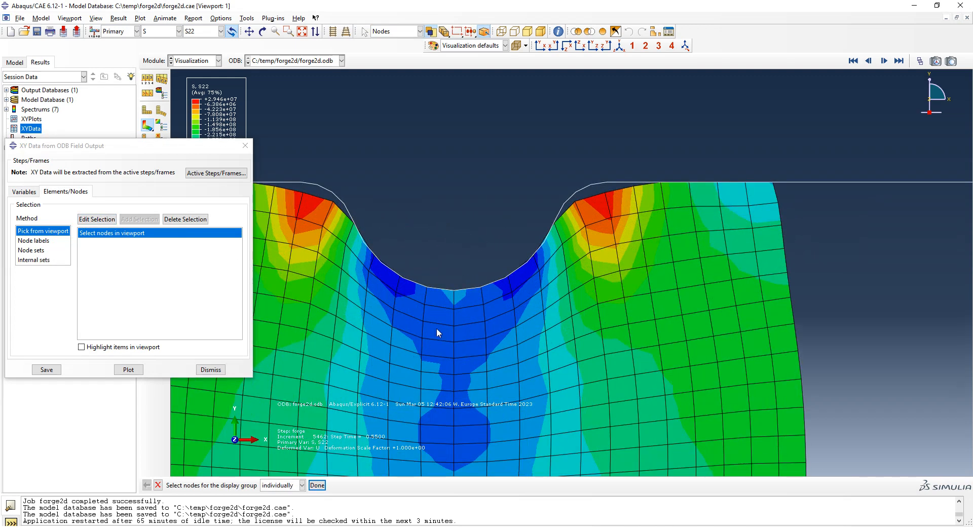
left_click(454, 290)
left_click(318, 486)
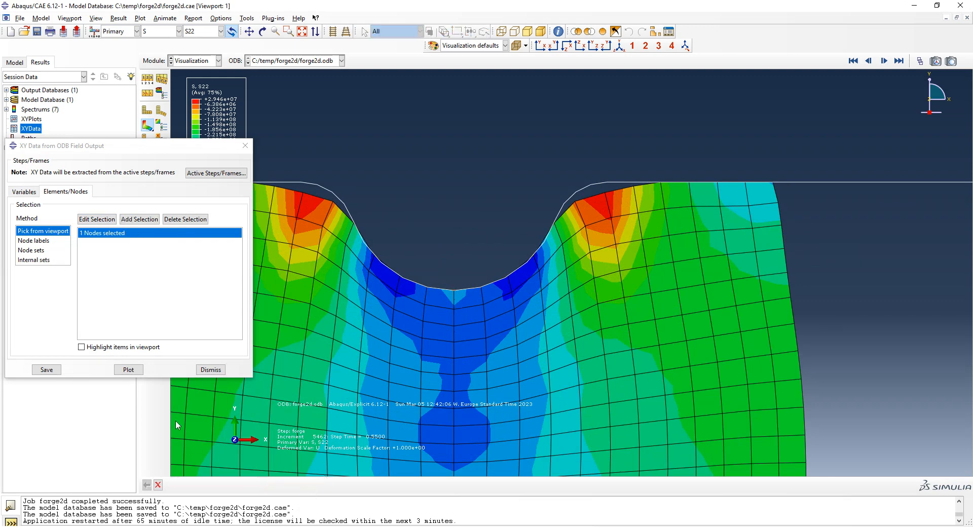
left_click(133, 371)
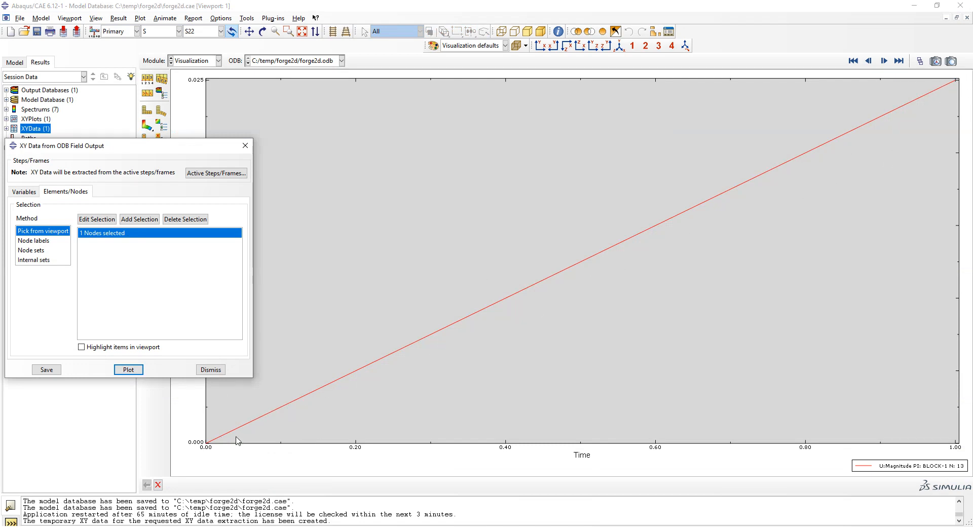
left_click_drag(197, 146, 120, 228)
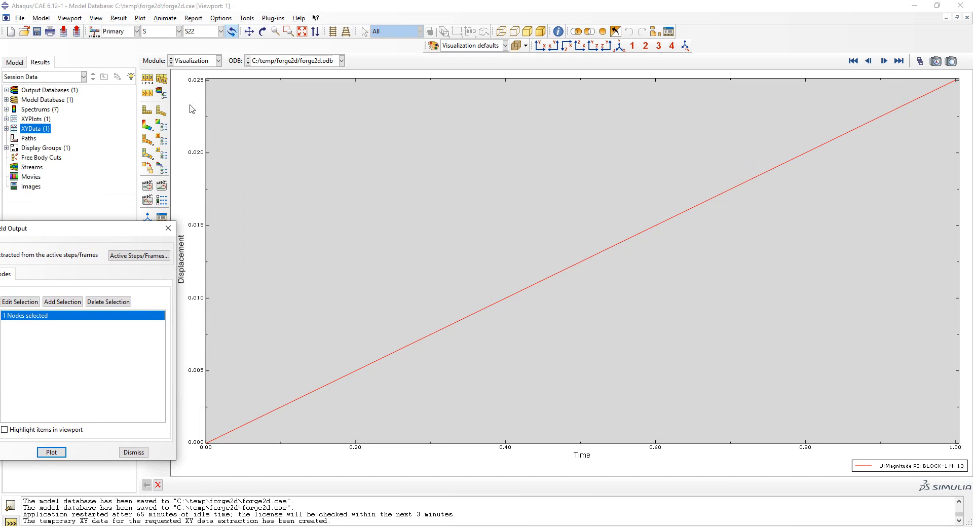
Redisplay the stress contours and replace the spatial displacement output with the Magnitude of RF: Reaction force.
left_click_drag(108, 228, 447, 129)
left_click(146, 125)
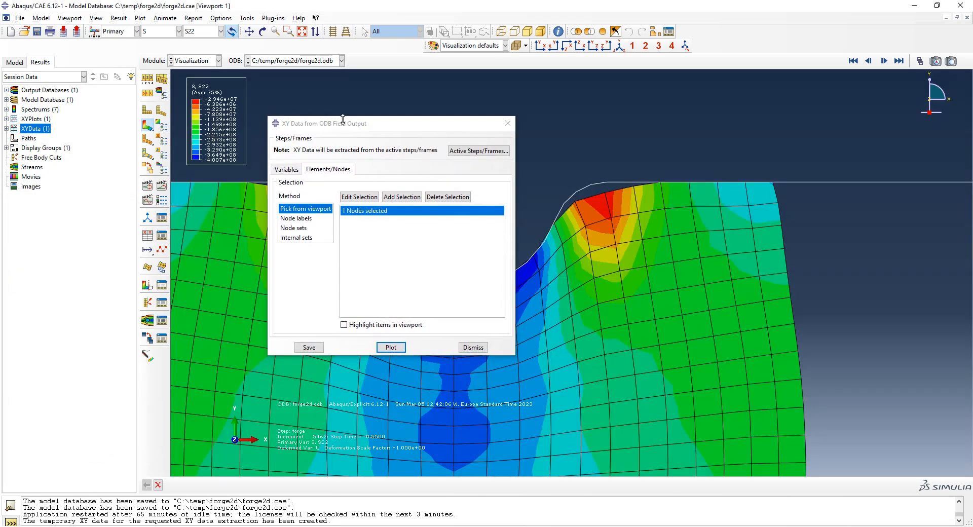
scroll(566, 287, "up", 4)
scroll(567, 286, "down", 6)
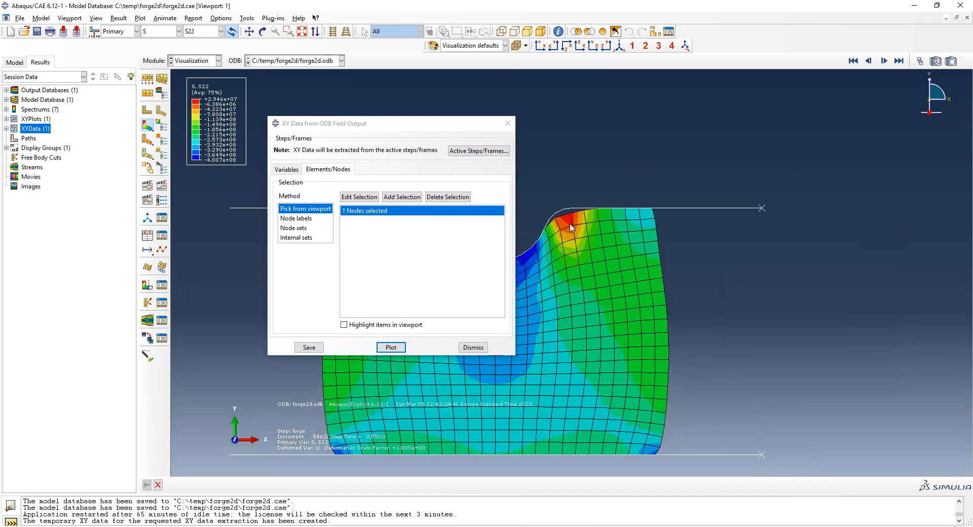
left_click_drag(447, 124, 320, 210)
left_click(164, 256)
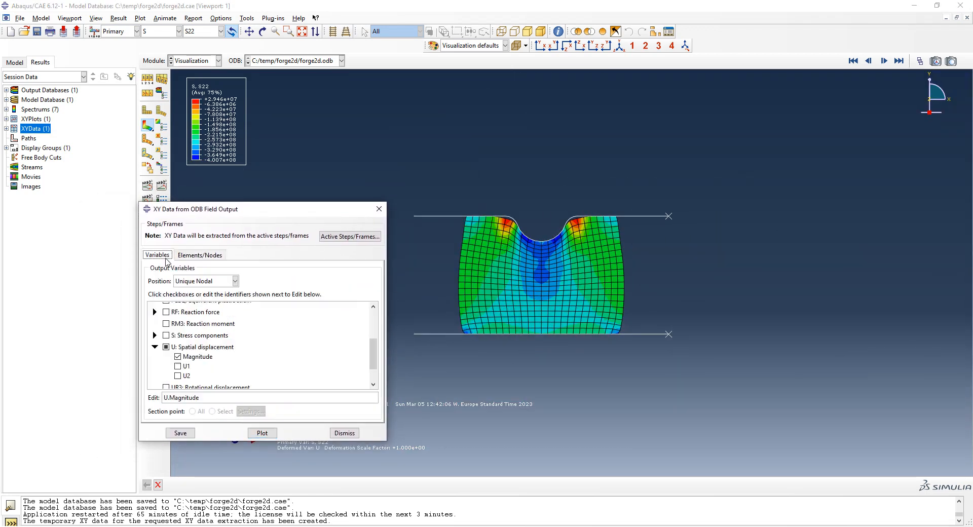
left_click(154, 347)
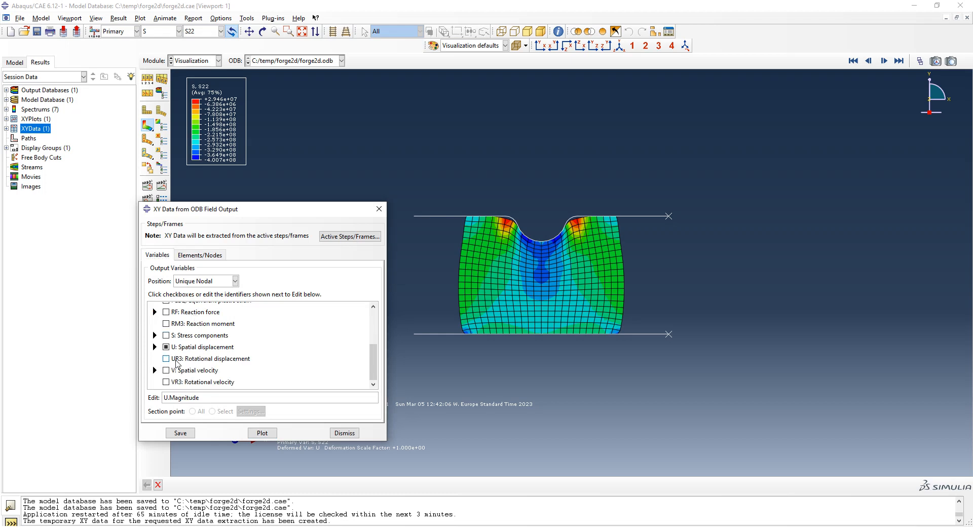
left_click(166, 347)
left_click(154, 311)
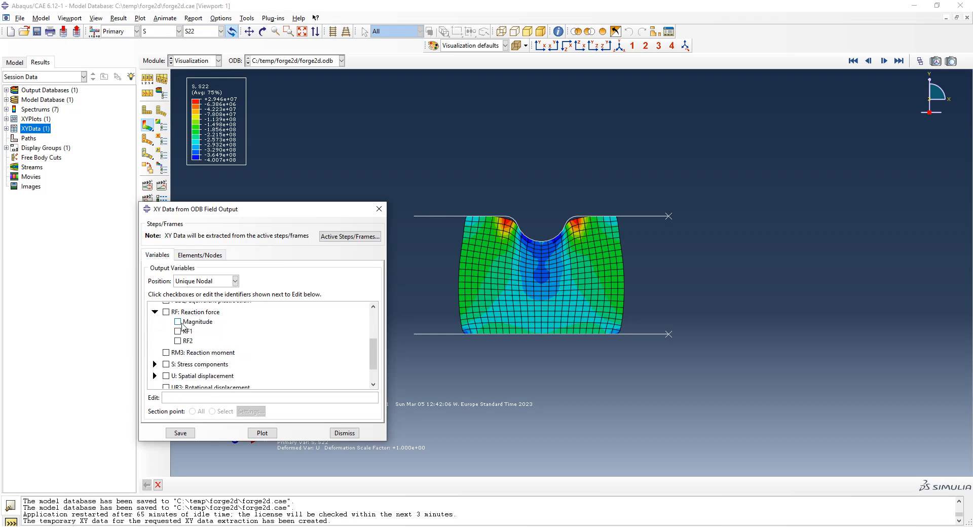
left_click(177, 321)
Pick the upper die's reference point as the node and plot its reaction force over time.
left_click(200, 255)
left_click(230, 282)
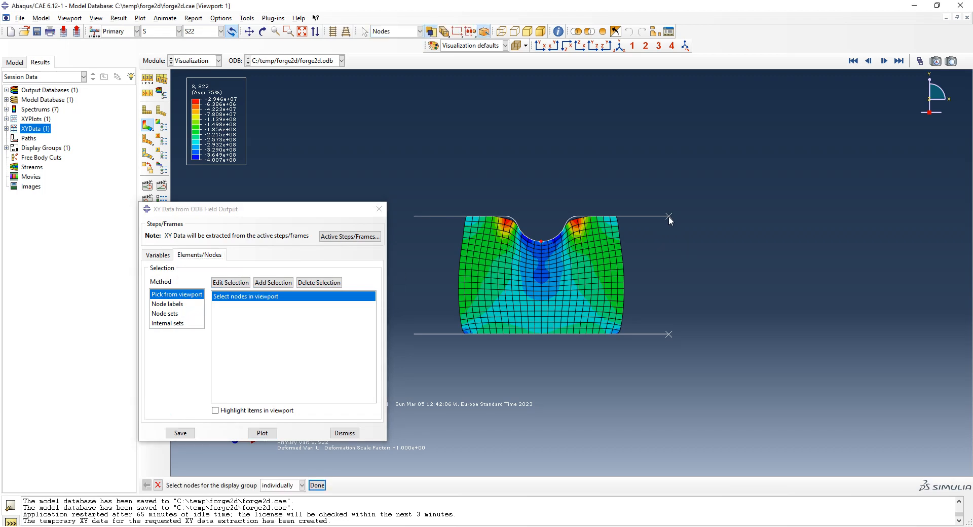
left_click(317, 485)
left_click(262, 433)
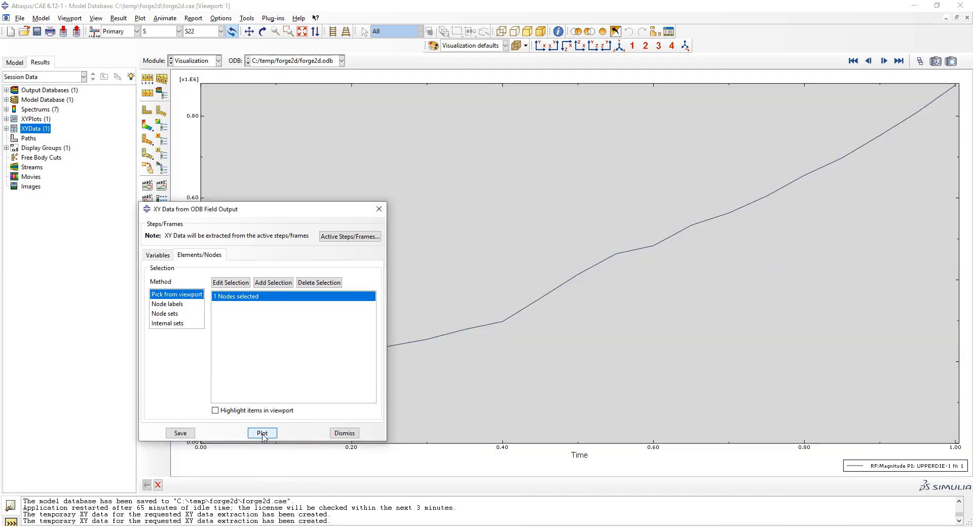
left_click_drag(332, 212, 112, 276)
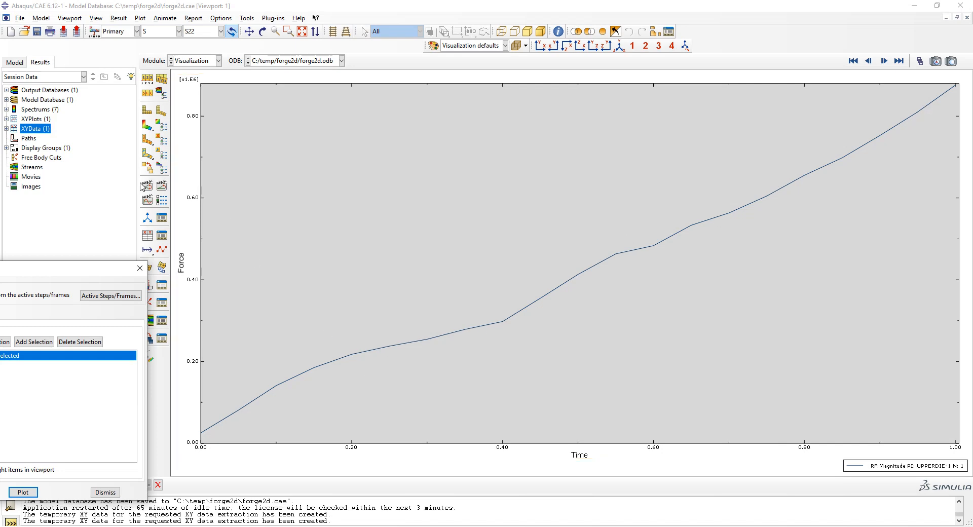
Animate the S22 stress contours on the deformed block over time, and return to the model tree.
left_click(147, 125)
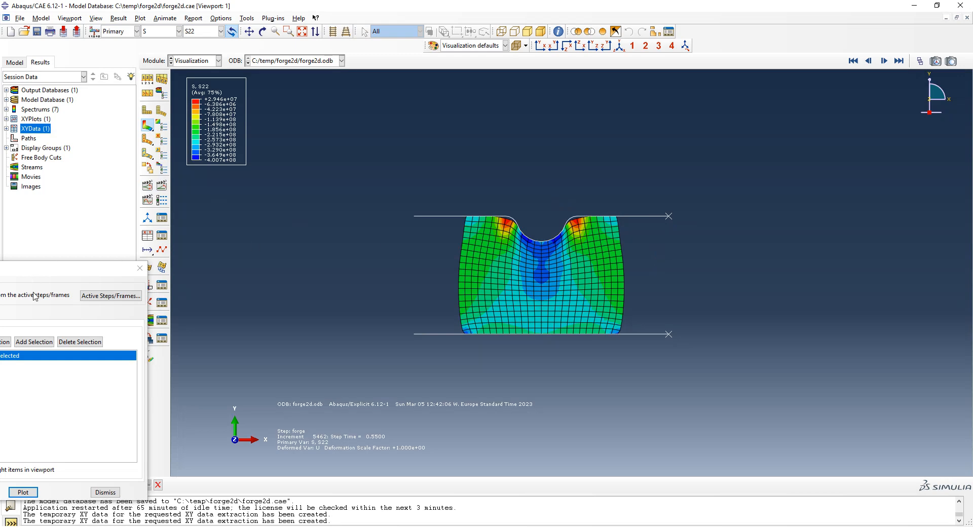
left_click_drag(56, 272, 274, 206)
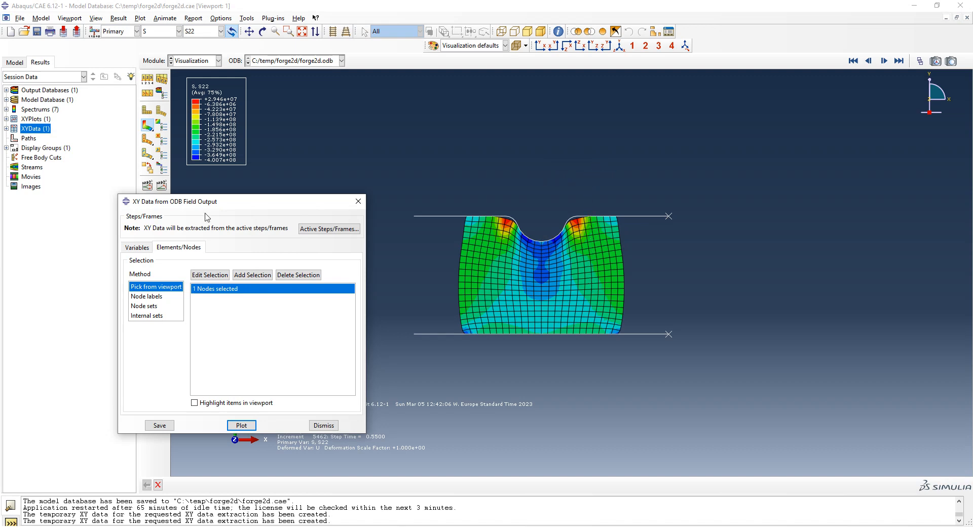
left_click(162, 187)
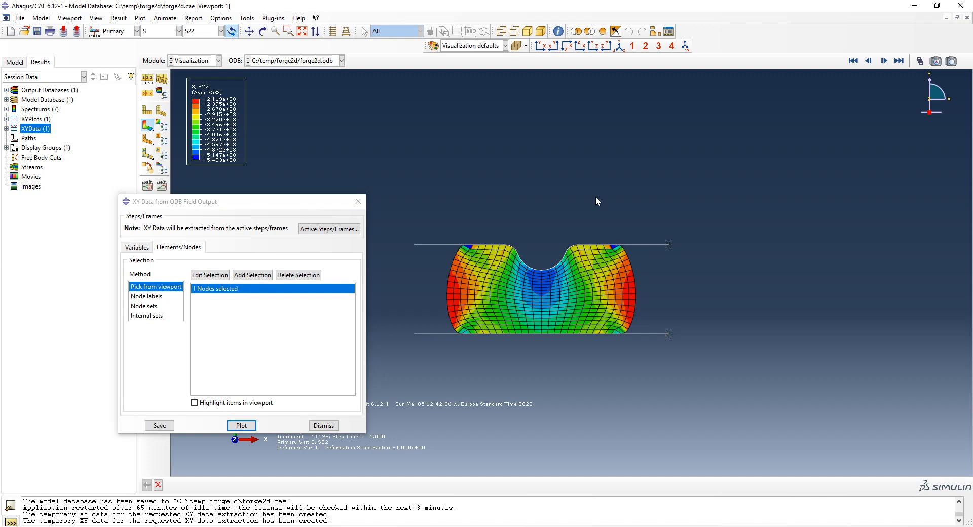
left_click(359, 201)
left_click(6, 61)
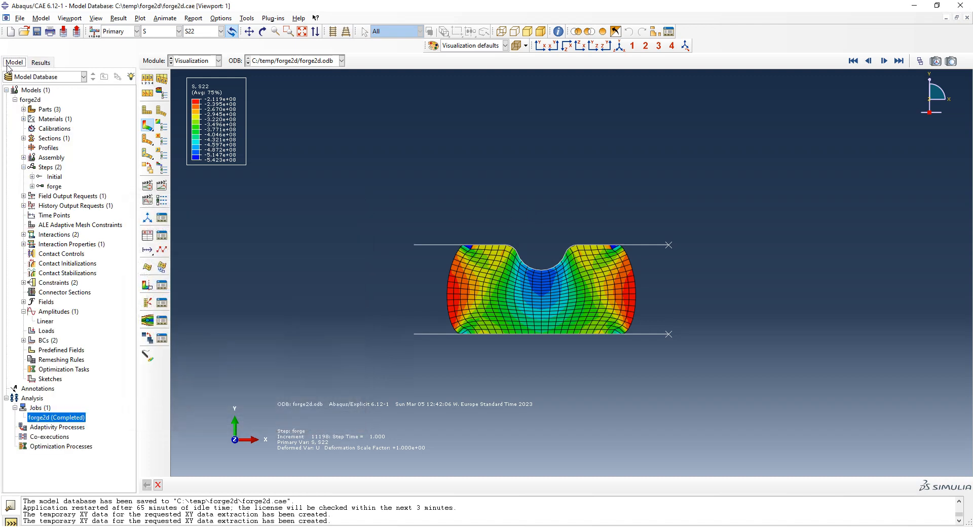
scroll(349, 221, "up", 4)
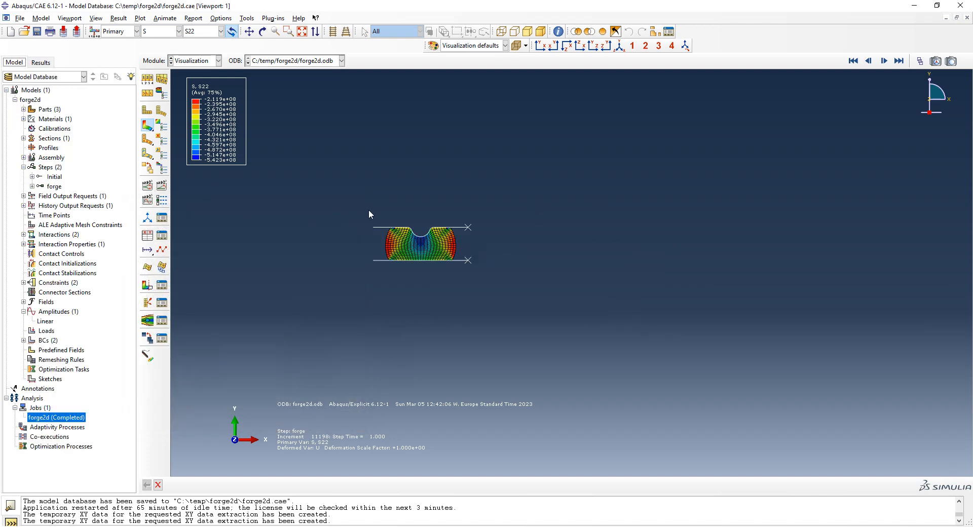
scroll(357, 221, "down", 5)
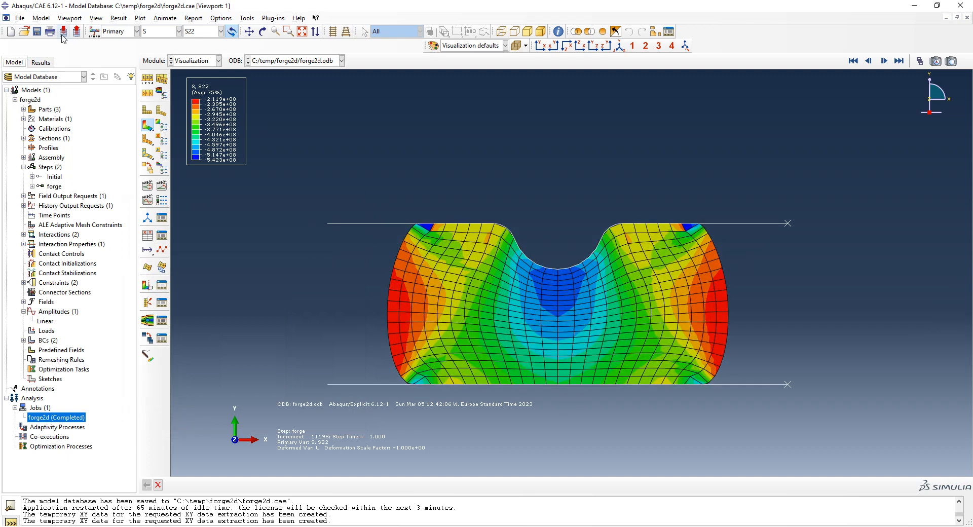
left_click(20, 18)
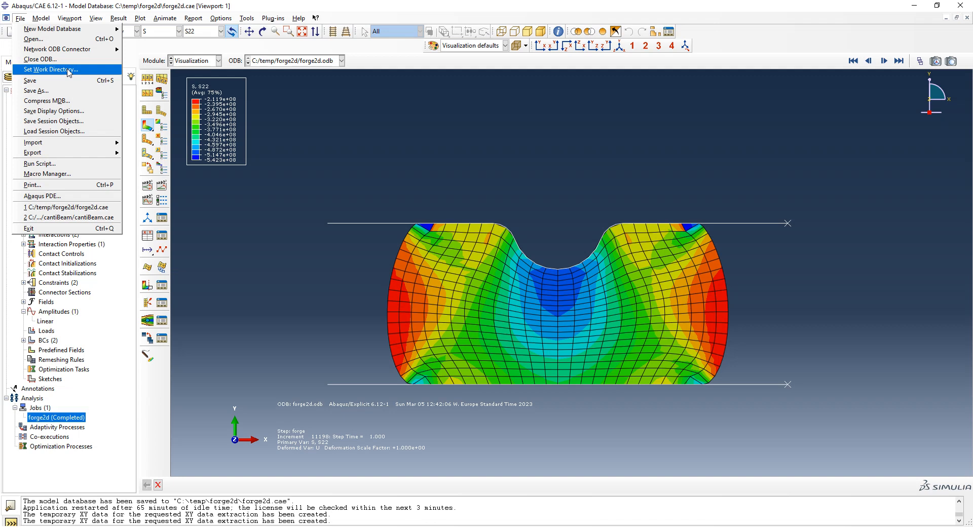
left_click(132, 200)
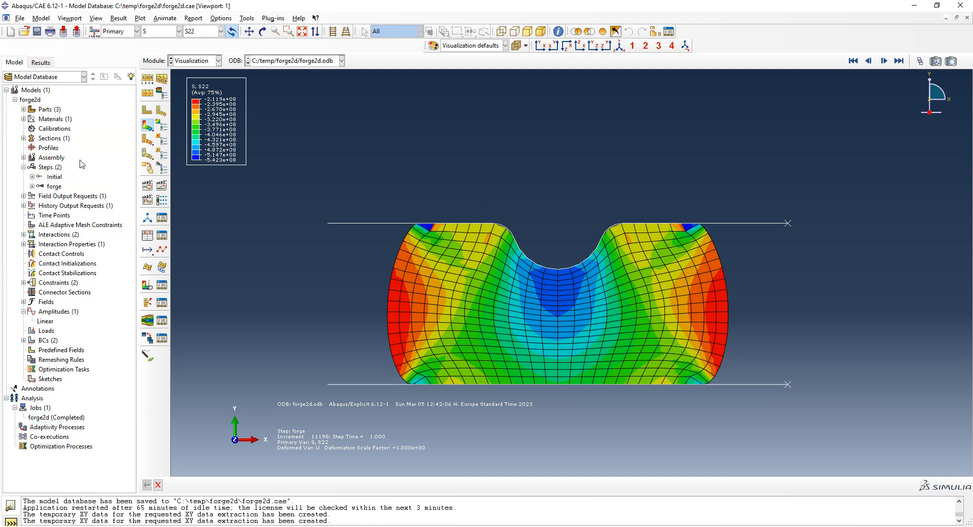
Copy the forge2d model to a new model named forge2d-multistep.
left_click(15, 100)
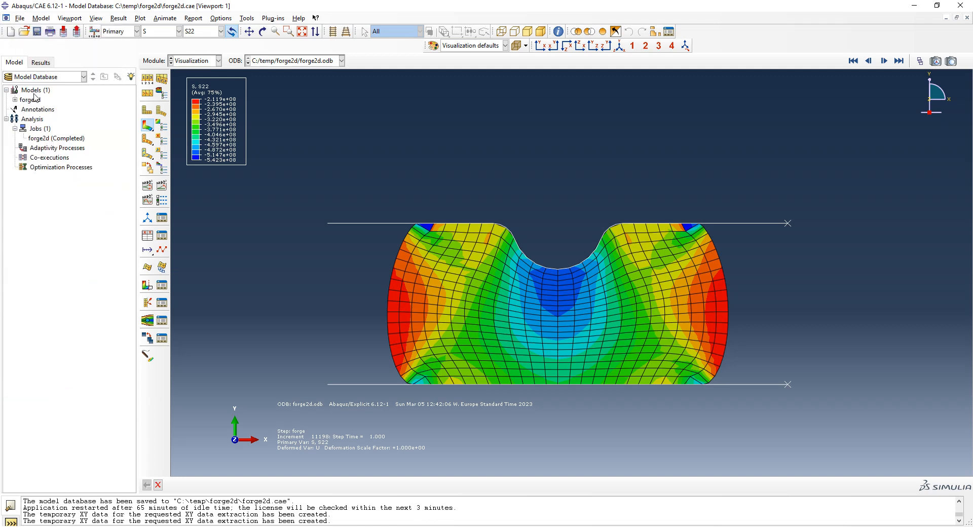
right_click(33, 103)
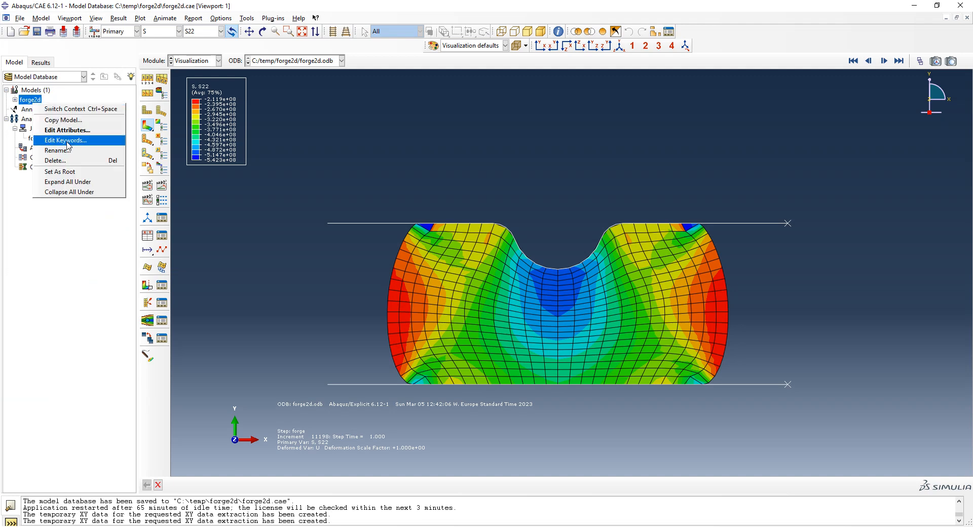
left_click(75, 120)
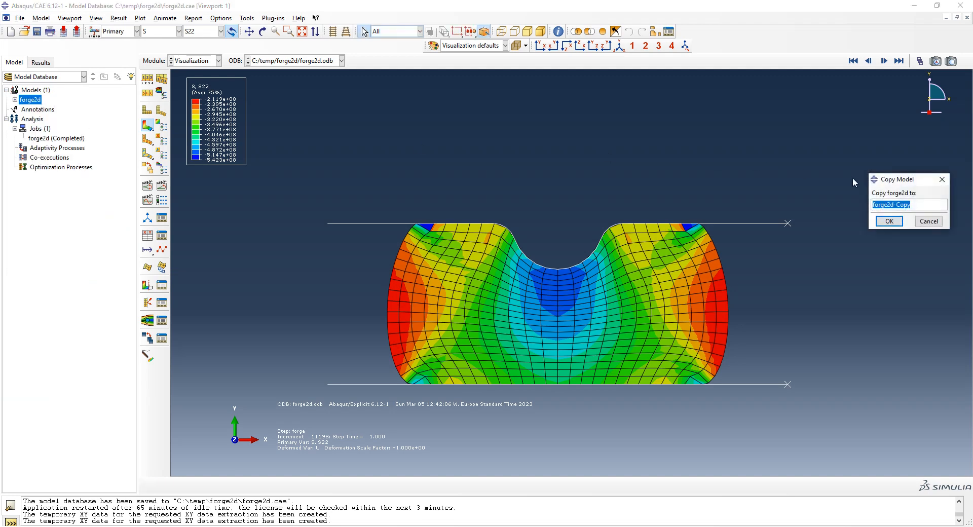
left_click(921, 207)
key("BackSpace")
key("BackSpace")
key("BackSpace")
key("BackSpace")
type("multistep")
left_click(889, 221)
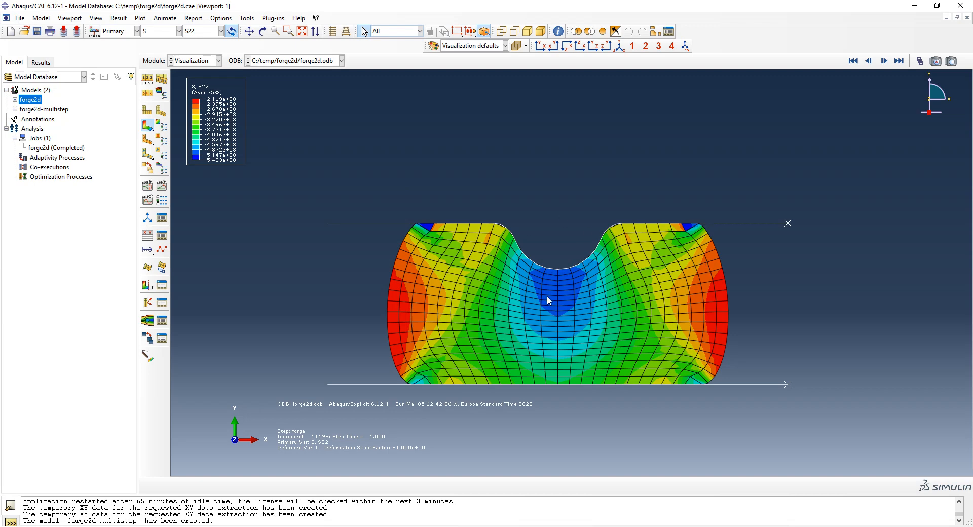
Set the time period of the forge step in the forge2d-multistep model to 2.
left_click(15, 109)
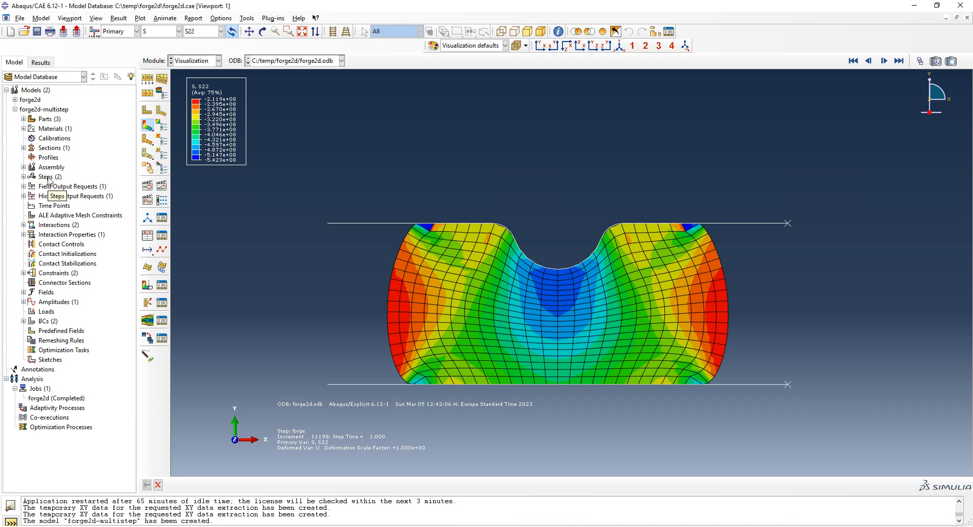
left_click(23, 176)
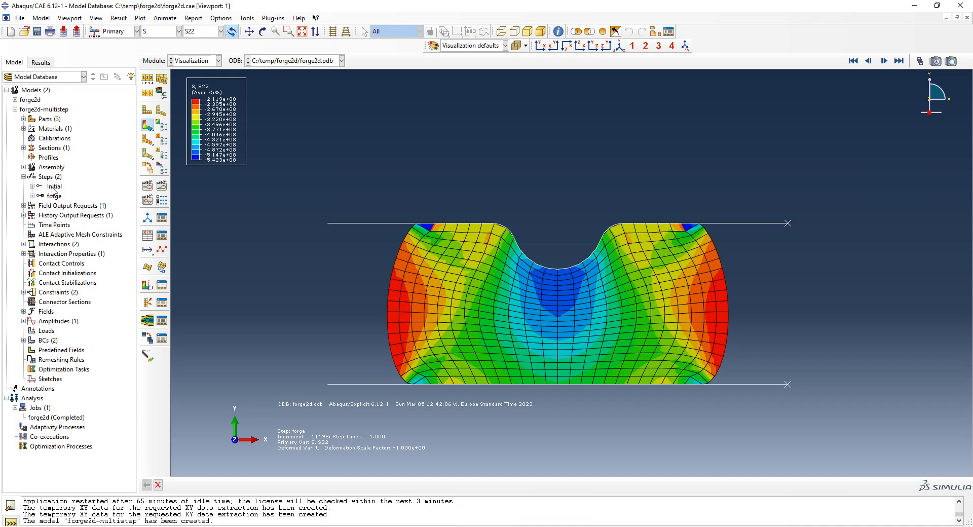
mouse_move(57, 188)
left_click(55, 197)
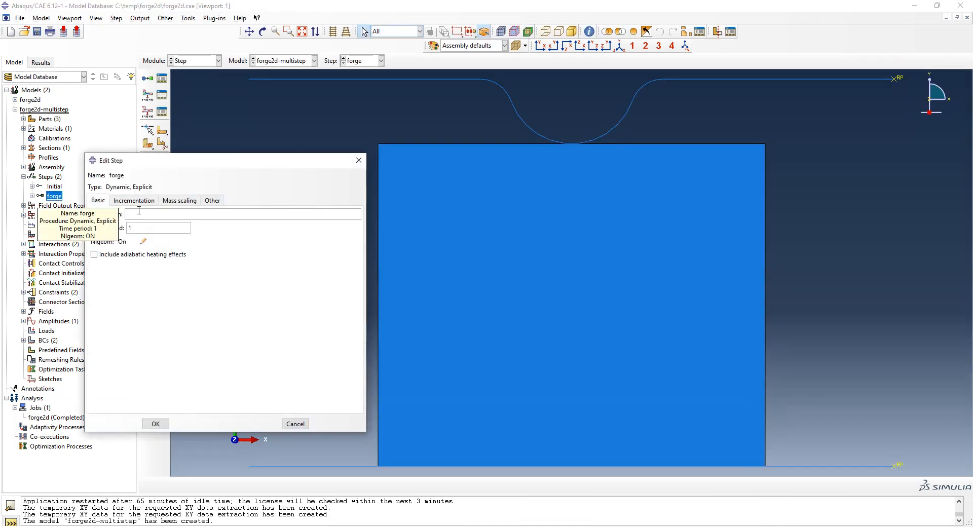
double_click(167, 228)
type("2")
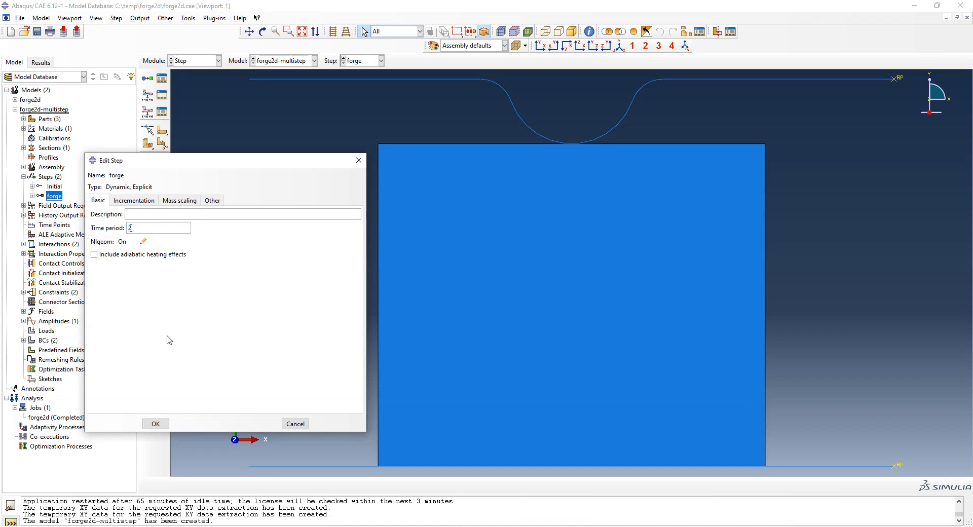
left_click(162, 427)
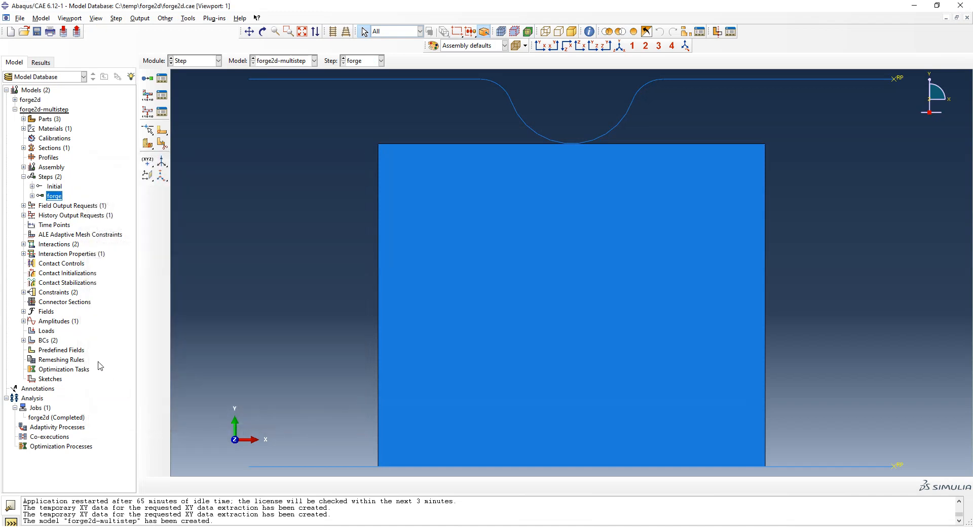
Add a third data point to the Linear amplitude with time 2 and amplitude -0.5.
left_click(23, 320)
double_click(49, 331)
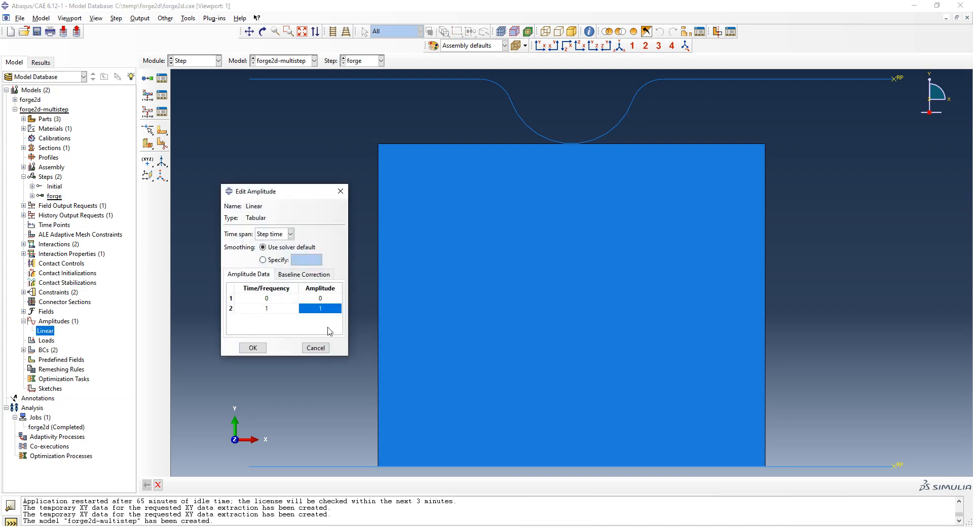
left_click(328, 308)
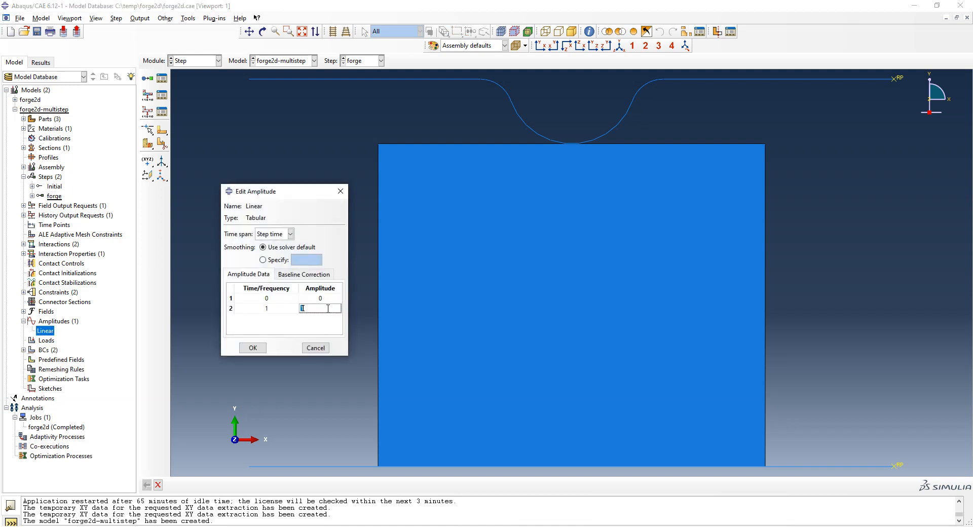
key("Tab")
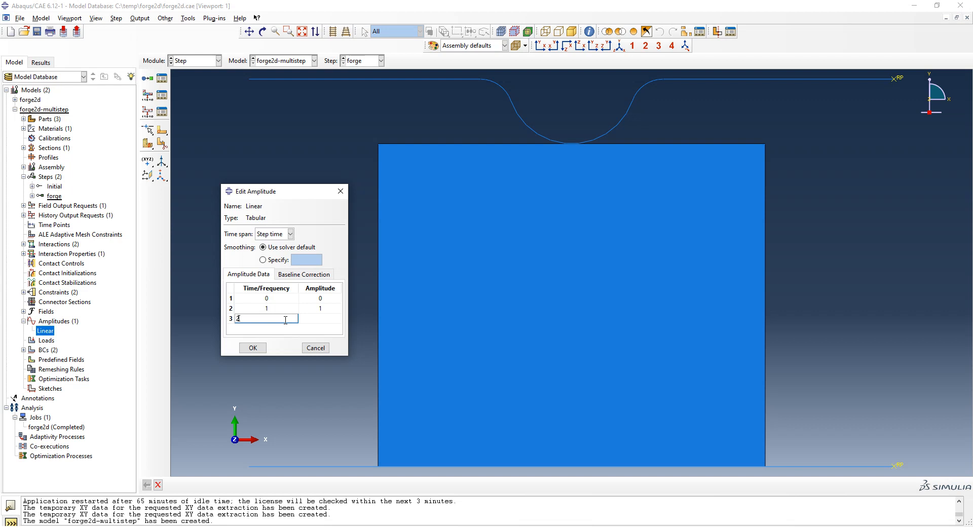
key("Tab")
type("-0.5")
key("Return")
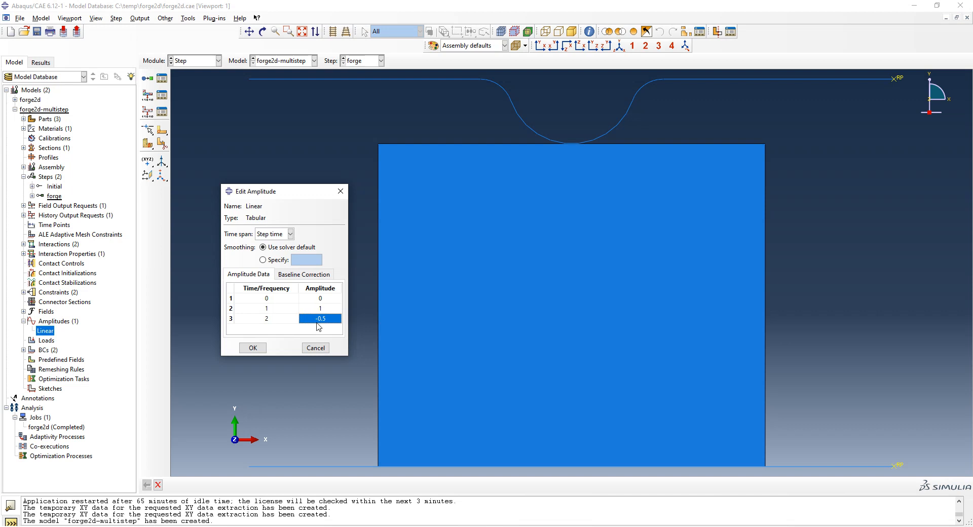
left_click(253, 347)
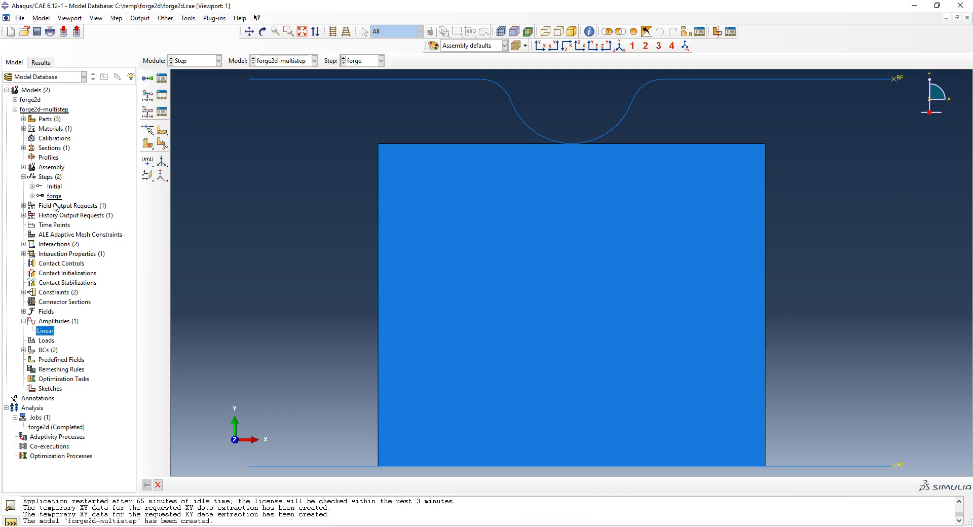
Create a Dynamic, Explicit step named dieMove after forge, keeping its default time period, incrementation and mass scaling.
mouse_move(55, 199)
double_click(53, 178)
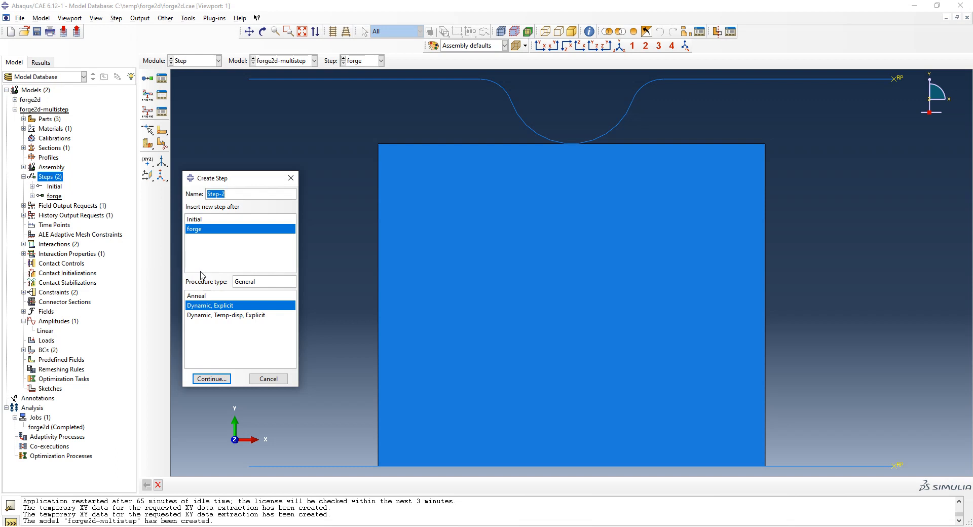
type("move")
key("BackSpace")
key("BackSpace")
key("BackSpace")
key("BackSpace")
type("dieMove")
left_click(211, 378)
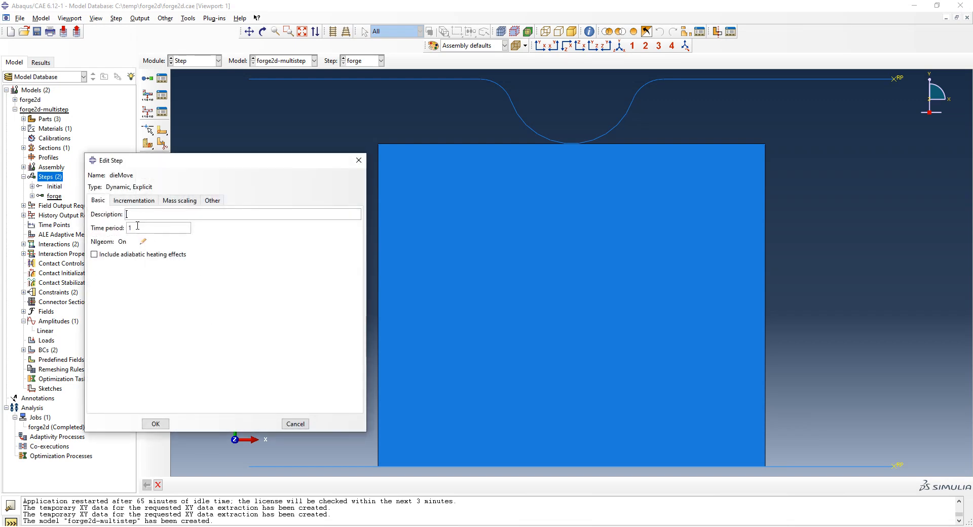
left_click(142, 202)
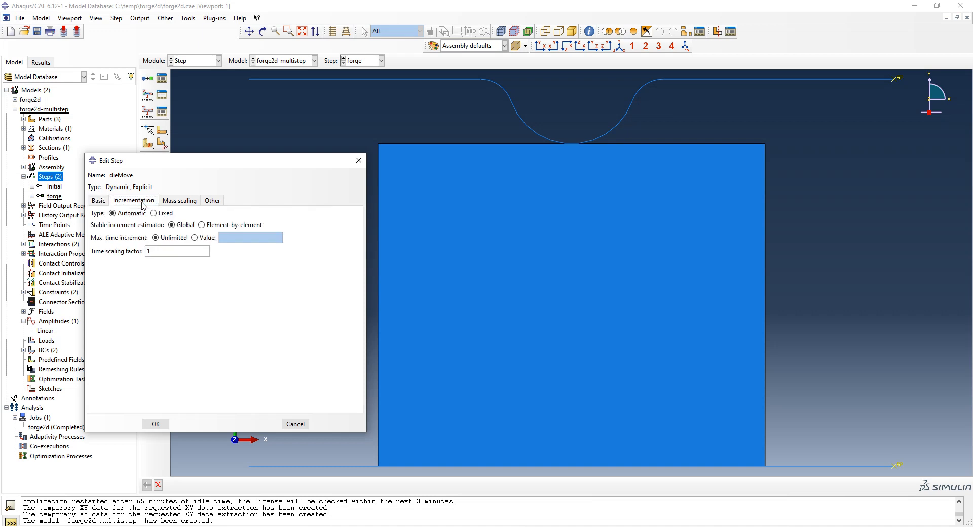
left_click(178, 201)
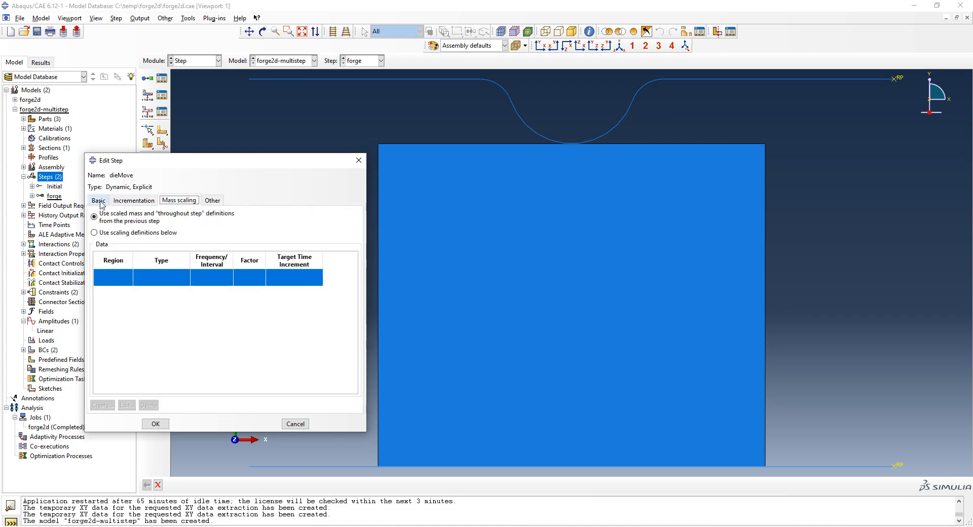
left_click(156, 425)
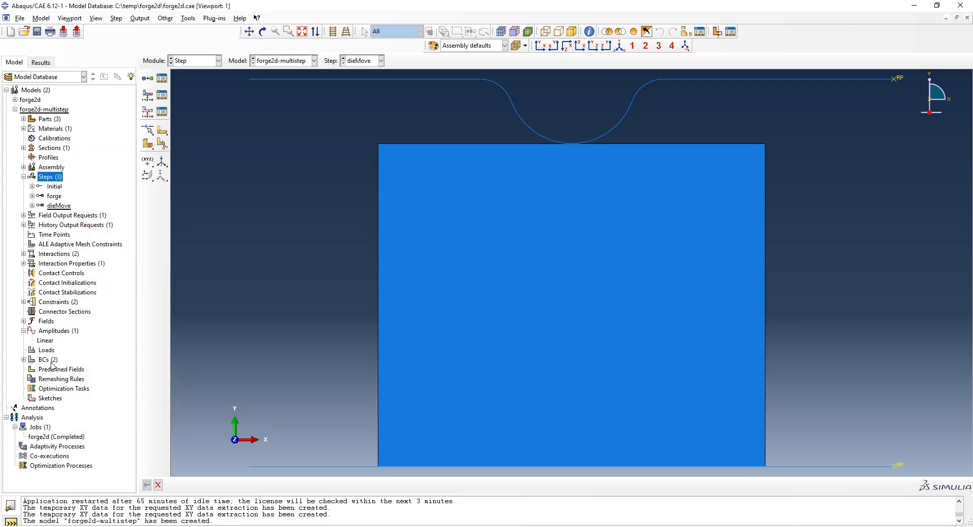
Rename the Linear amplitude to downUp.
right_click(61, 335)
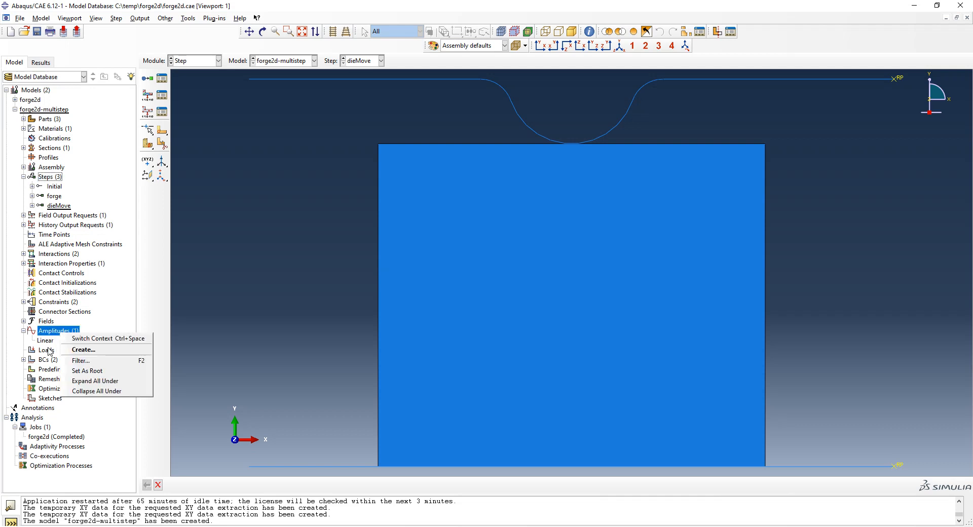
right_click(54, 342)
right_click(50, 340)
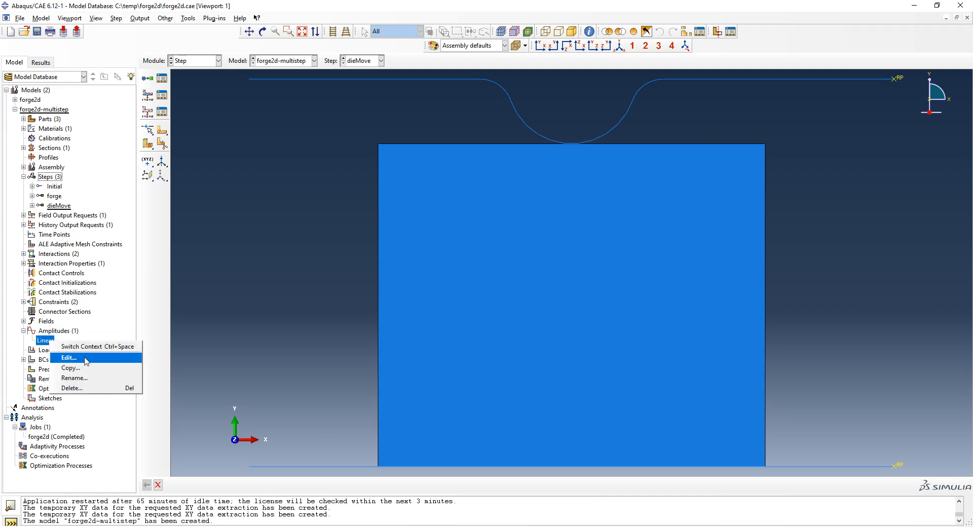
left_click(72, 378)
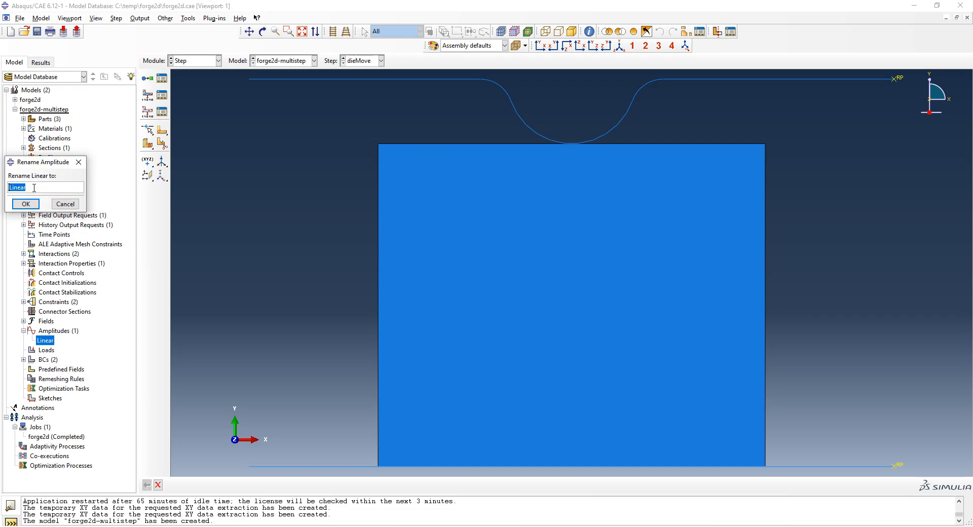
type("downUp")
left_click(30, 204)
Create a new tabular amplitude named linear.
double_click(66, 334)
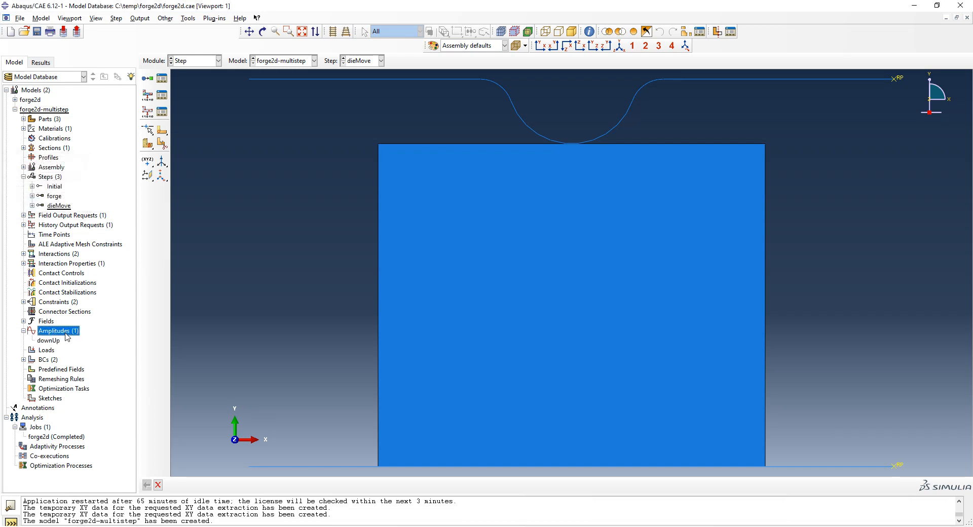
type("linea")
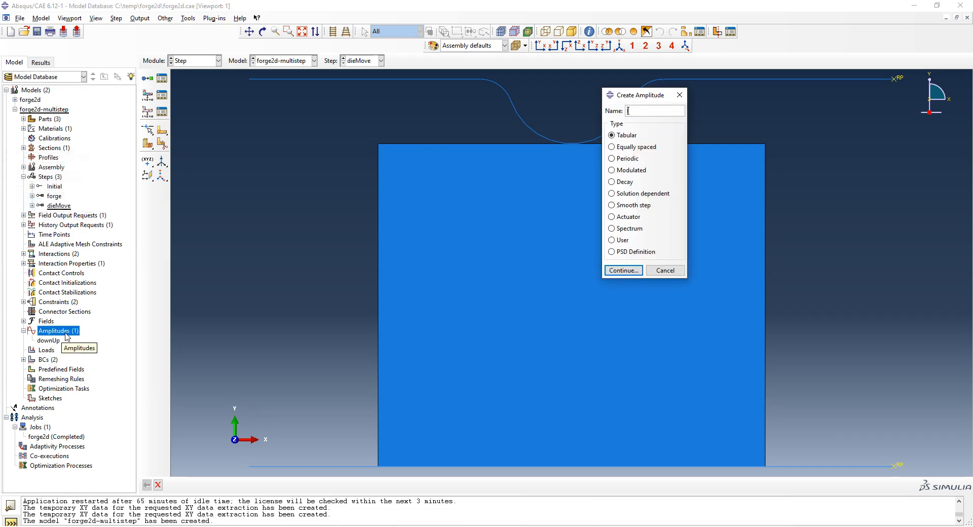
type("r")
left_click(623, 270)
Fill the linear amplitude table with amplitude 0 at time 0 and amplitude 1 at time 1.
left_click(264, 297)
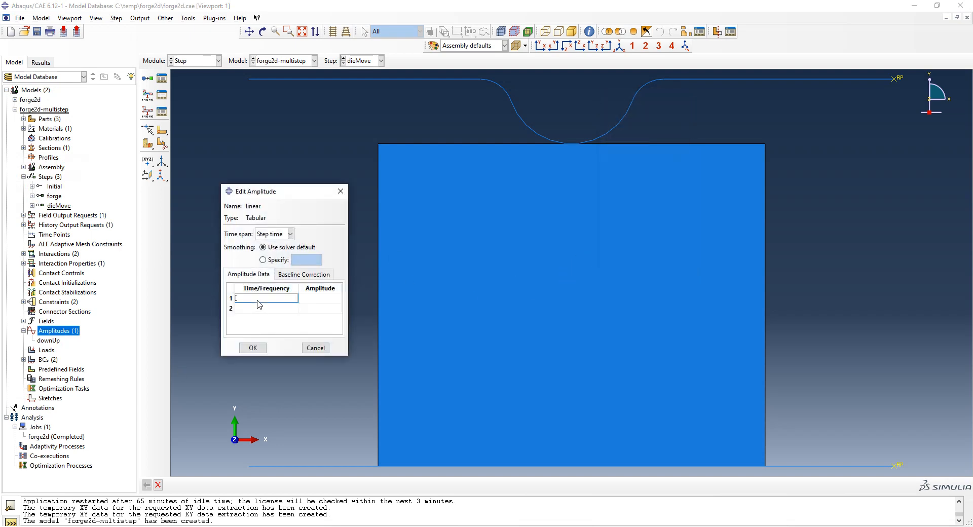
type("0")
left_click(328, 297)
type("0")
left_click(290, 309)
type("1")
left_click(314, 309)
type("1")
left_click(253, 348)
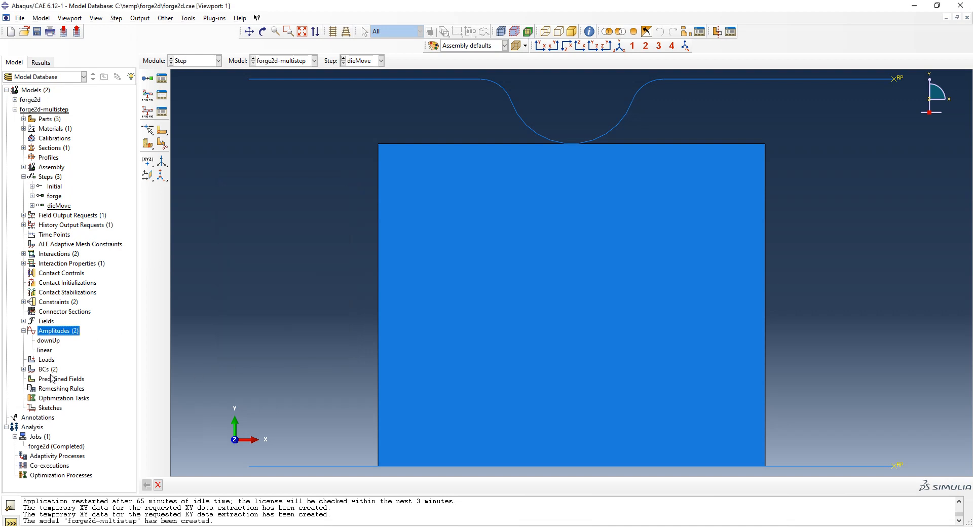
Create a Displacement/Rotation boundary condition named dieMove in the dieMove step, applied to the upper die's reference point.
right_click(47, 373)
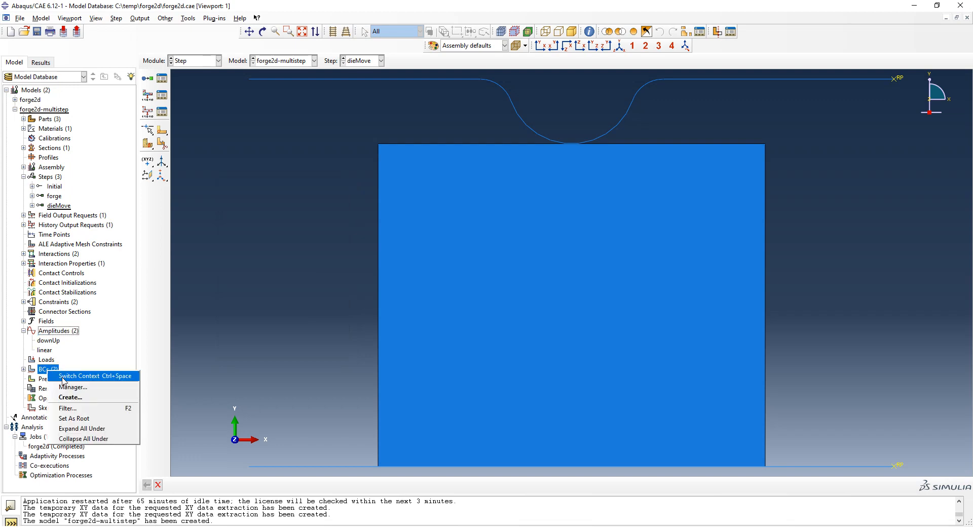
left_click(73, 387)
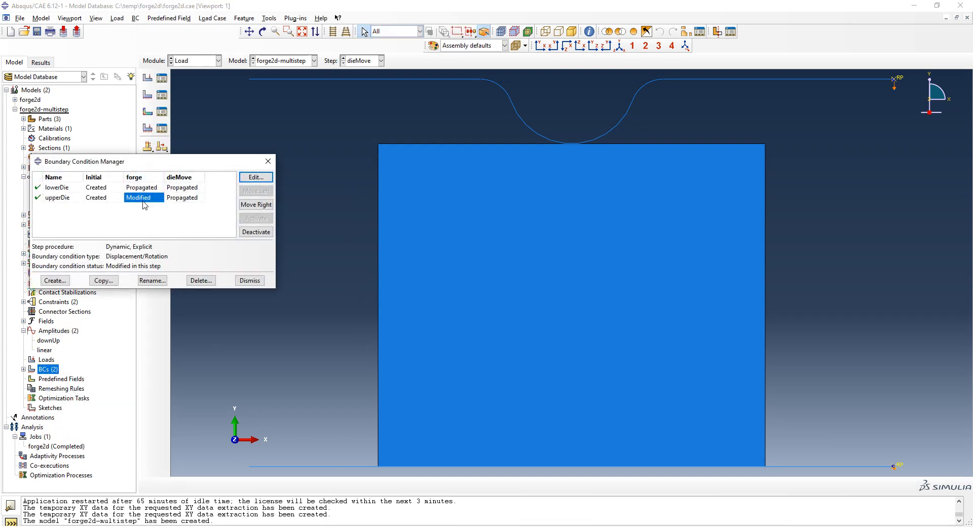
left_click(57, 281)
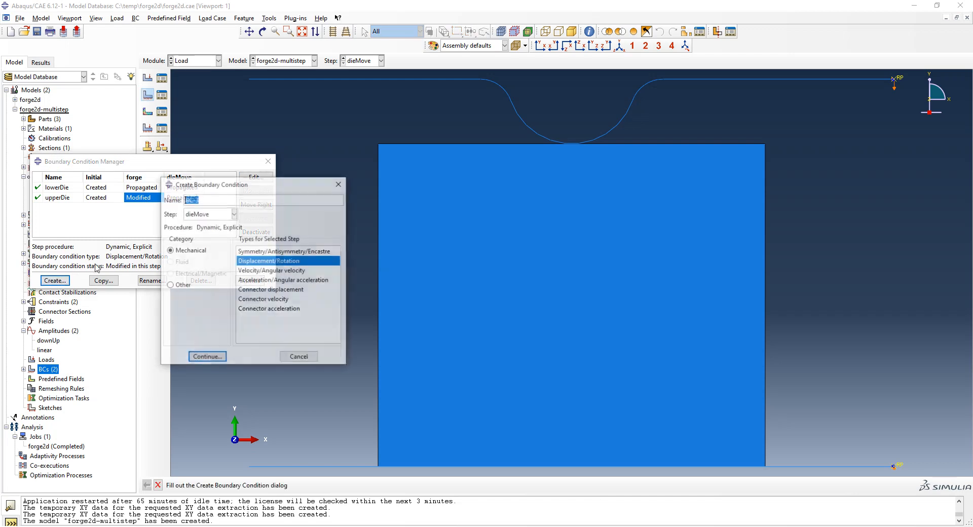
left_click(235, 214)
left_click(206, 245)
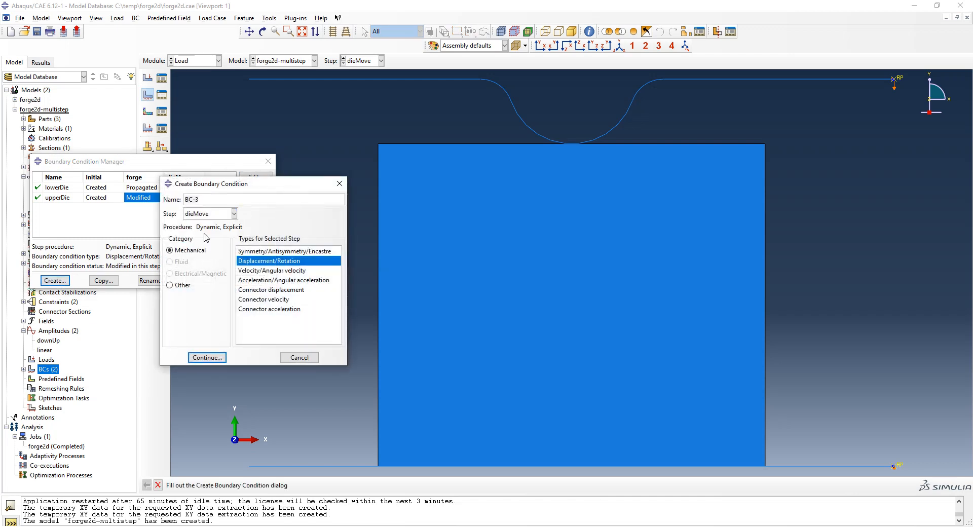
double_click(209, 200)
type("dieMove")
left_click(205, 357)
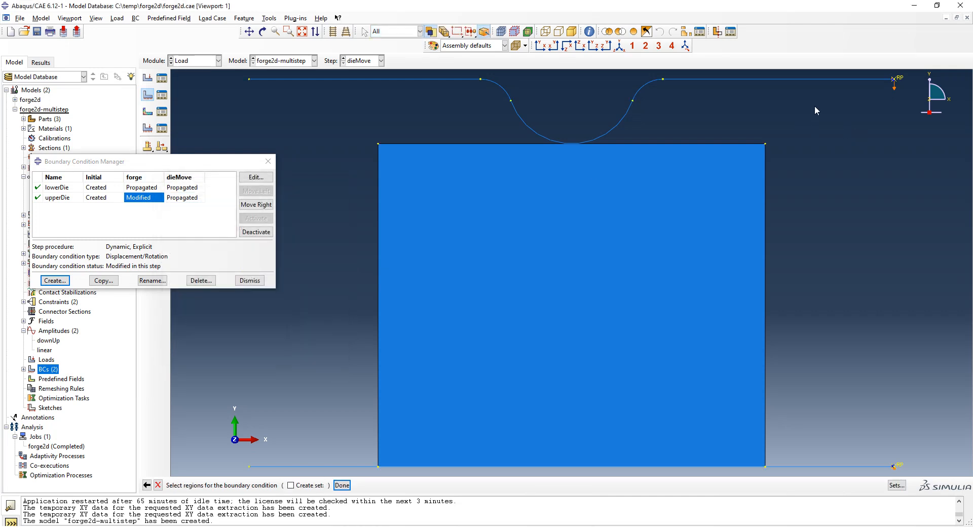
left_click(893, 79)
left_click(342, 486)
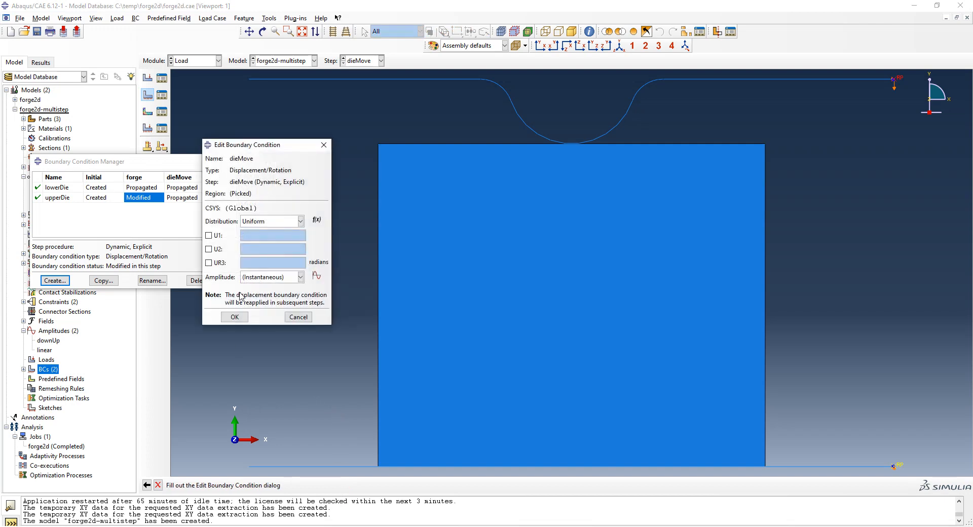
Give the dieMove boundary condition a U1 displacement of 10e-3 with the linear amplitude.
left_click(300, 277)
left_click(273, 309)
left_click(208, 235)
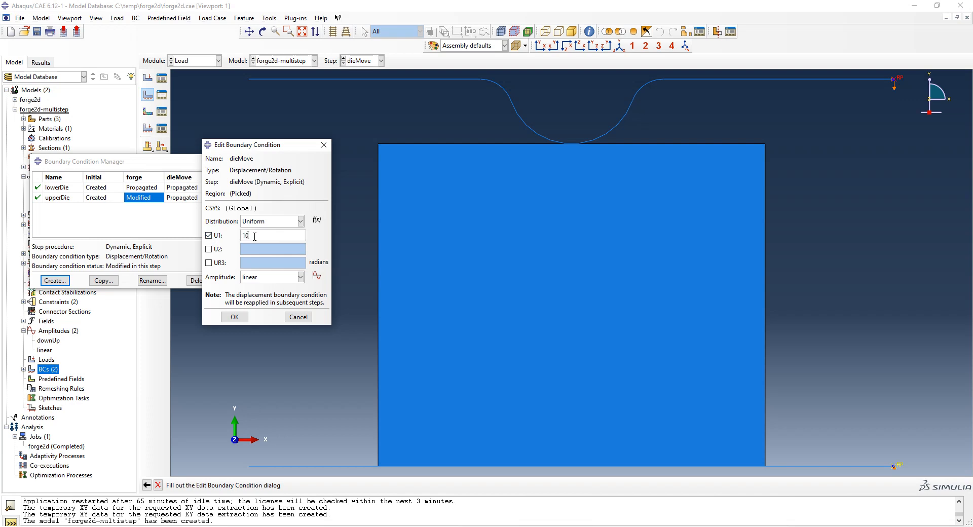
type("e-3")
left_click(238, 316)
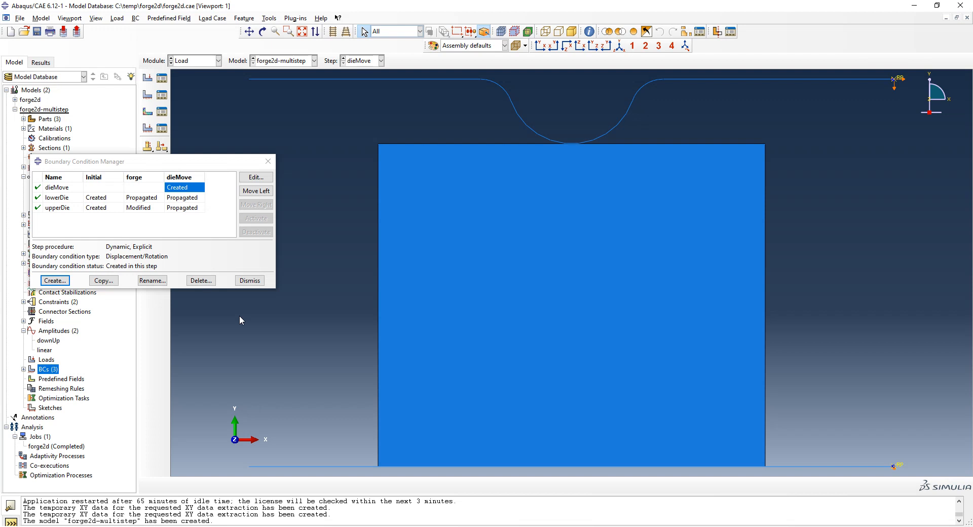
Deactivate upperDie in the dieMove step and create a Displacement/Rotation boundary condition named moveUpperAgain on the upper die's reference point.
left_click(185, 208)
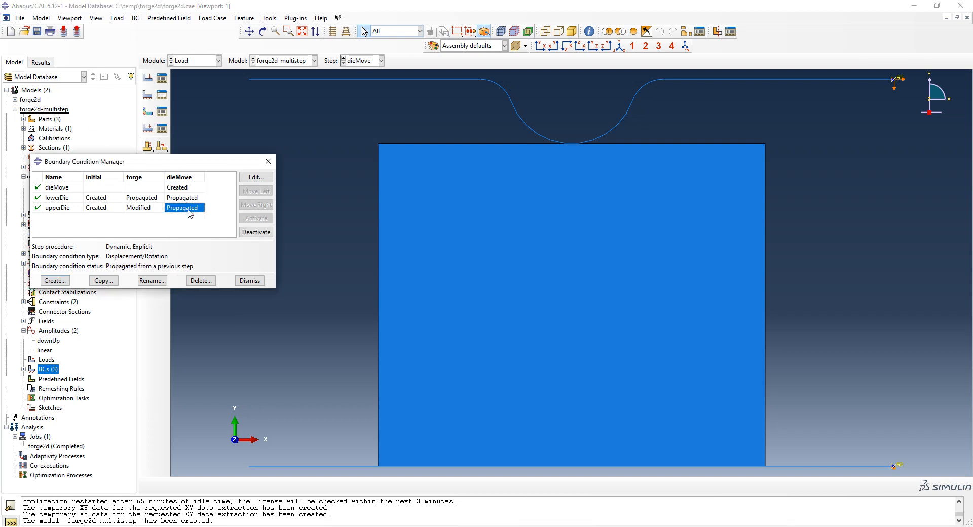
left_click(250, 232)
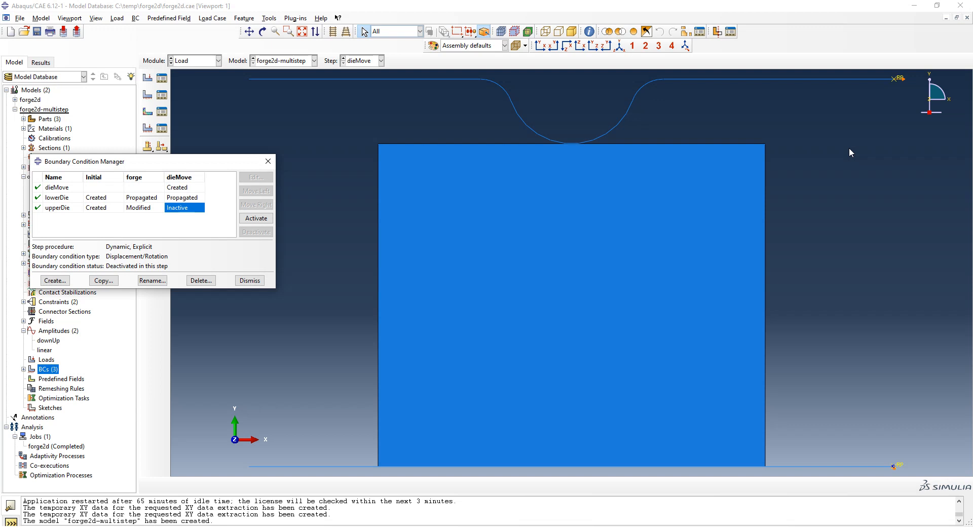
left_click(60, 281)
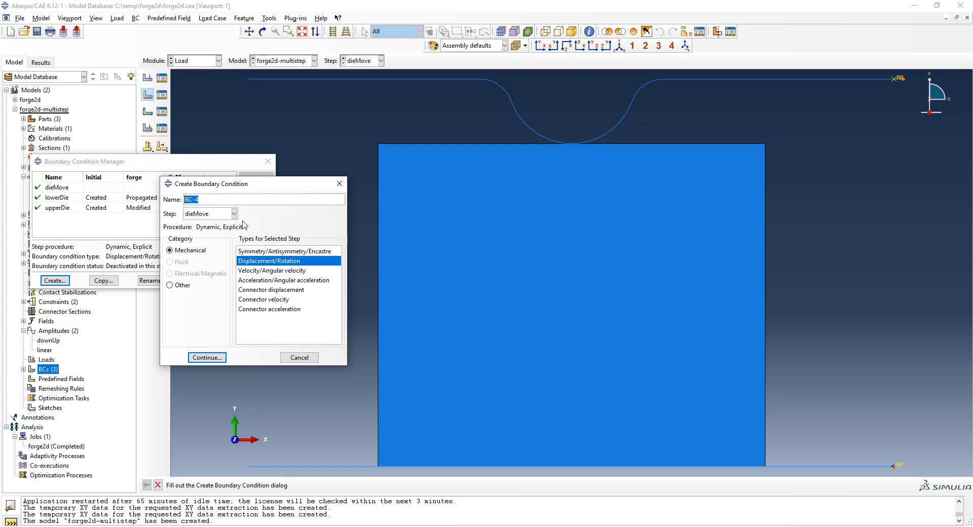
type("moveUpper")
type("Again")
left_click(208, 357)
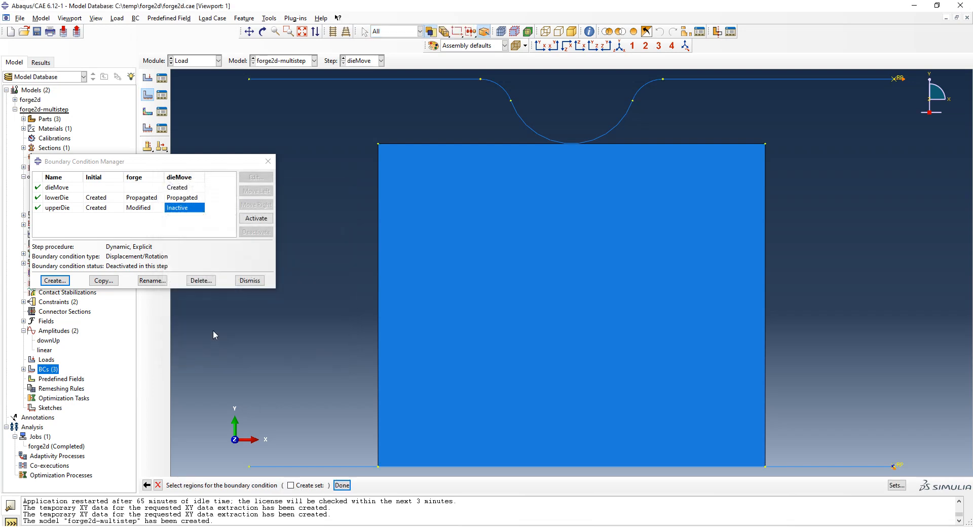
left_click(895, 79)
left_click(342, 485)
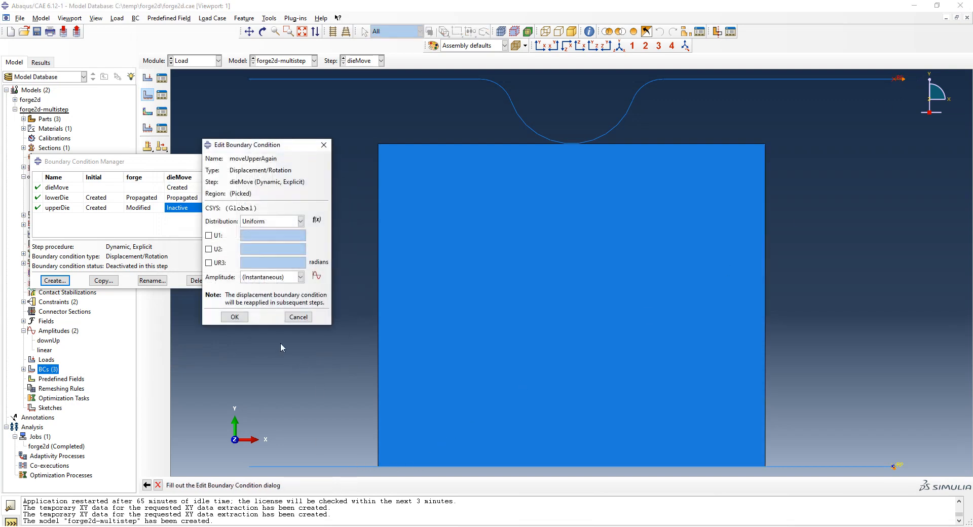
Give the moveUpperAgain boundary condition a U2 displacement of -25e-3 with the downUp amplitude.
left_click(209, 249)
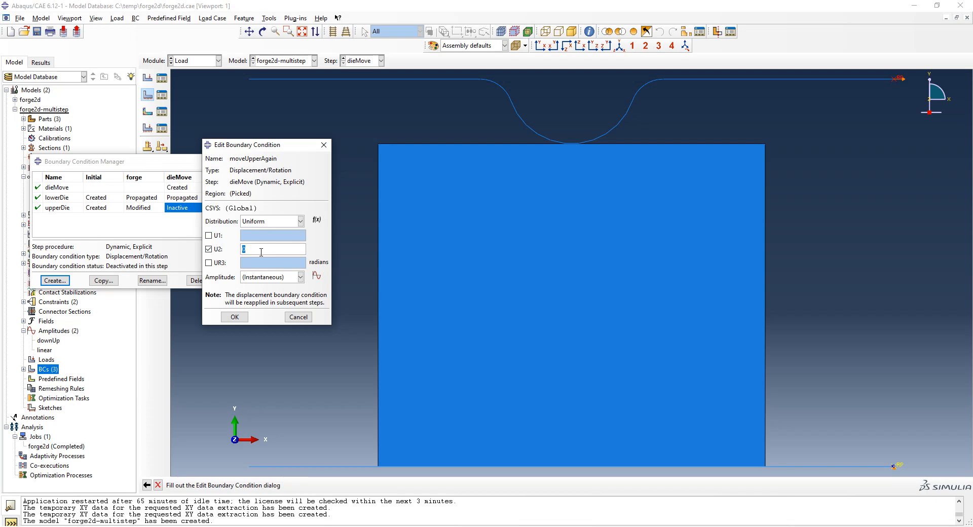
type("-25e-3")
left_click(300, 277)
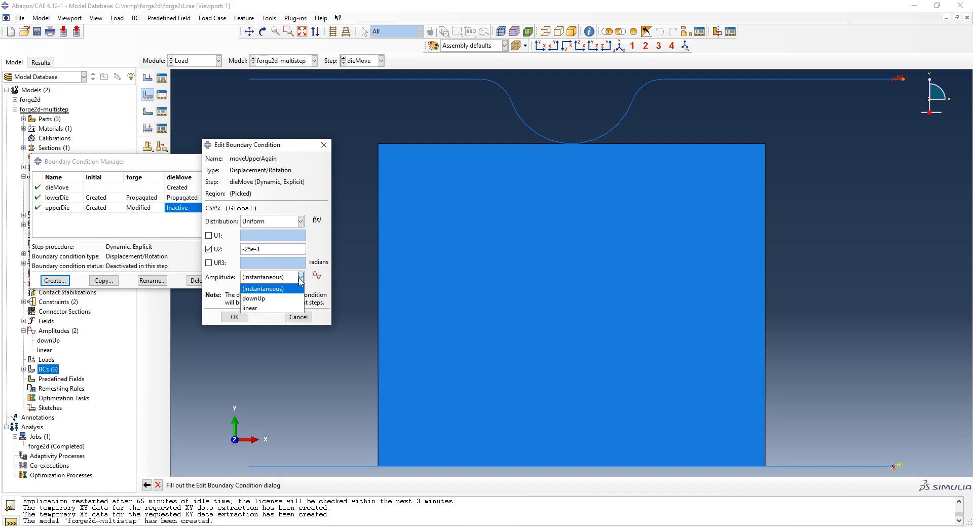
left_click(281, 299)
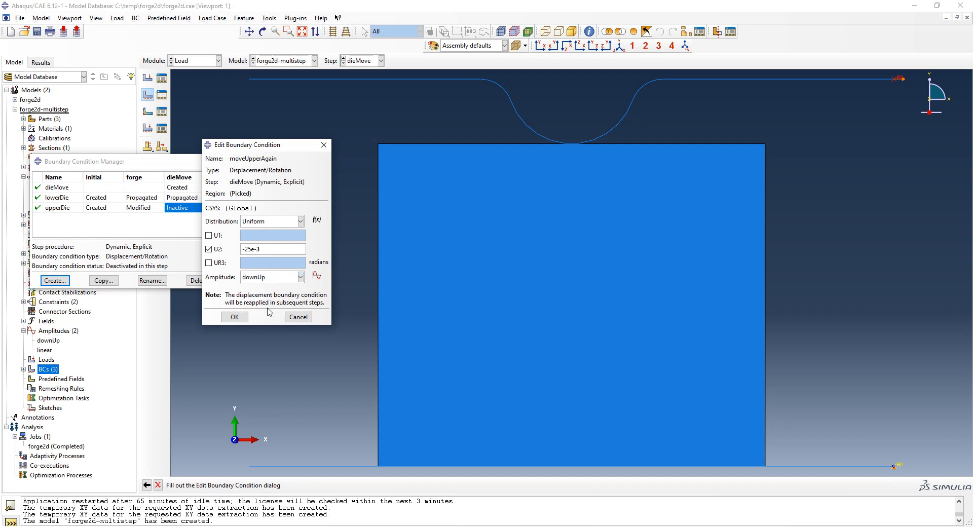
left_click(234, 317)
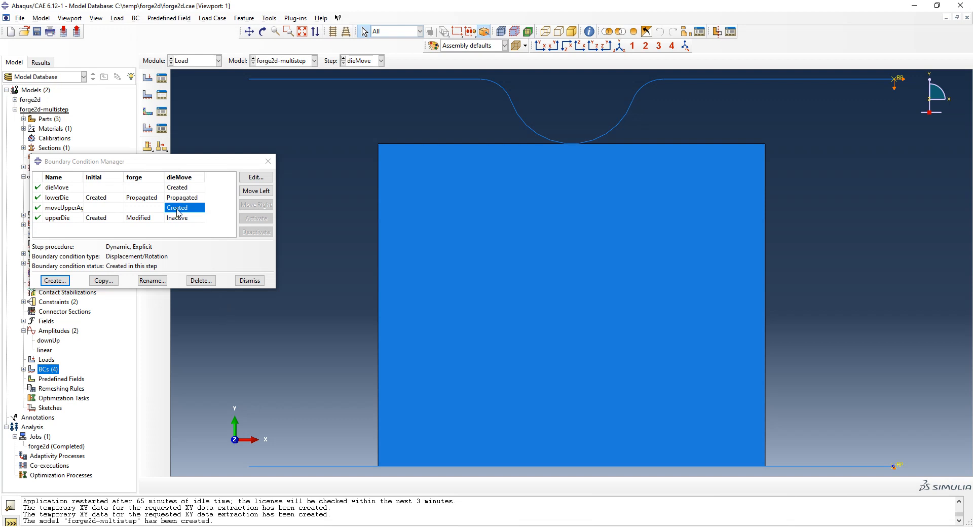
Set U1, U2 and UR3 of moveUpperAgain to 0 with the instantaneous amplitude in the dieMove step.
left_click(256, 177)
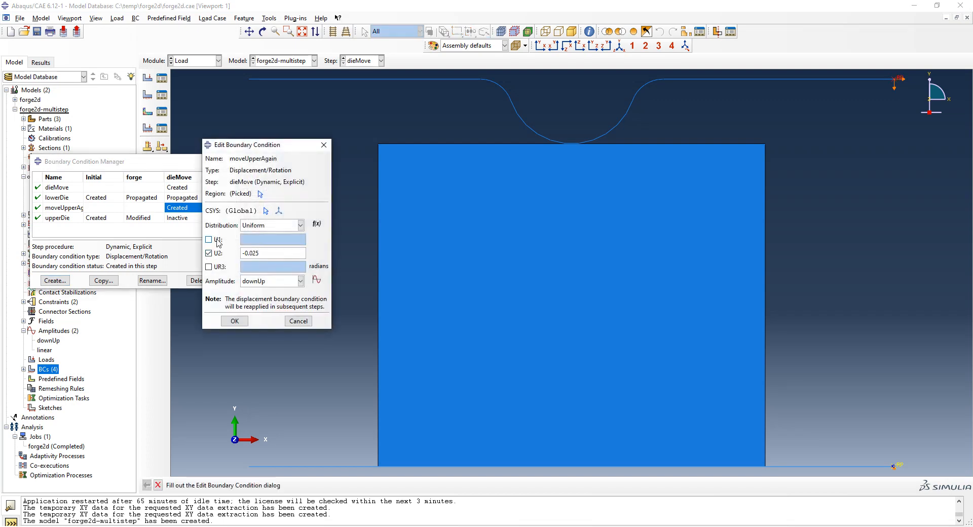
left_click(208, 240)
key("Tab")
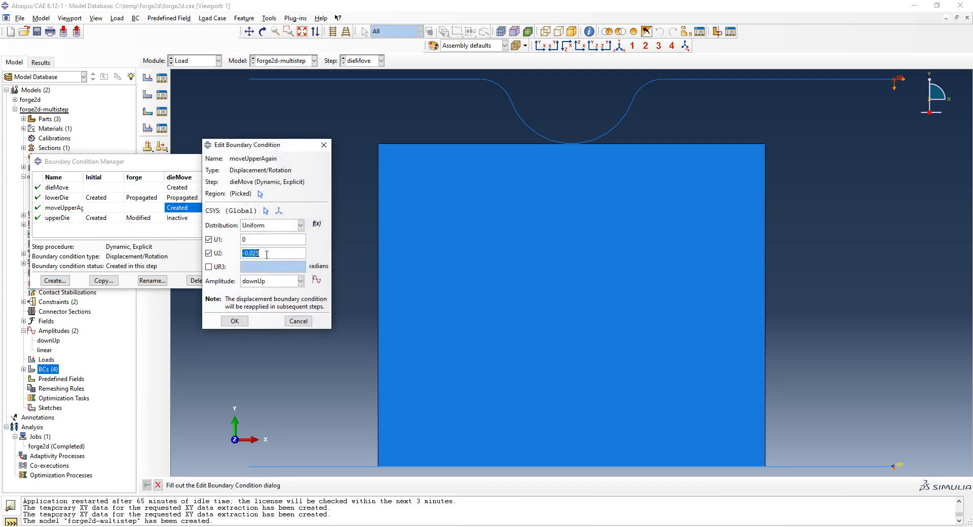
type("0")
left_click(209, 266)
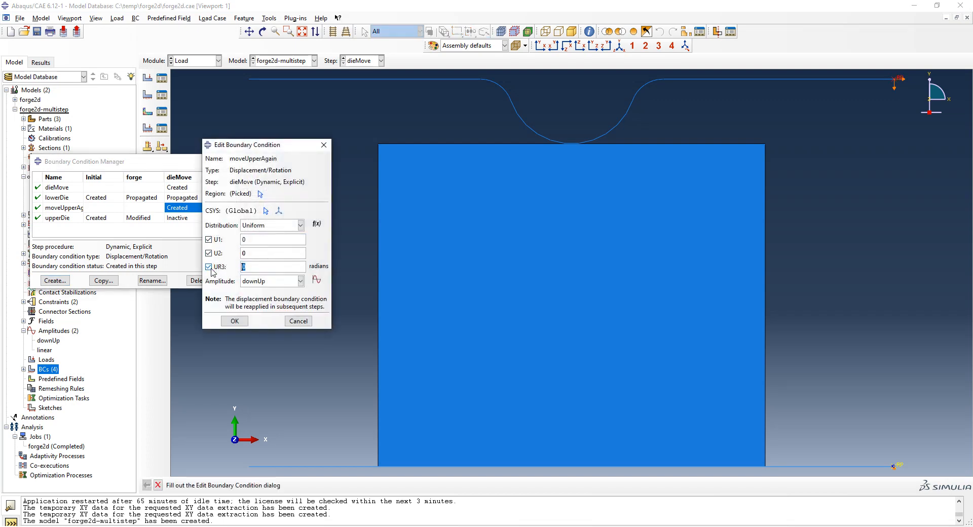
left_click(300, 281)
left_click(289, 295)
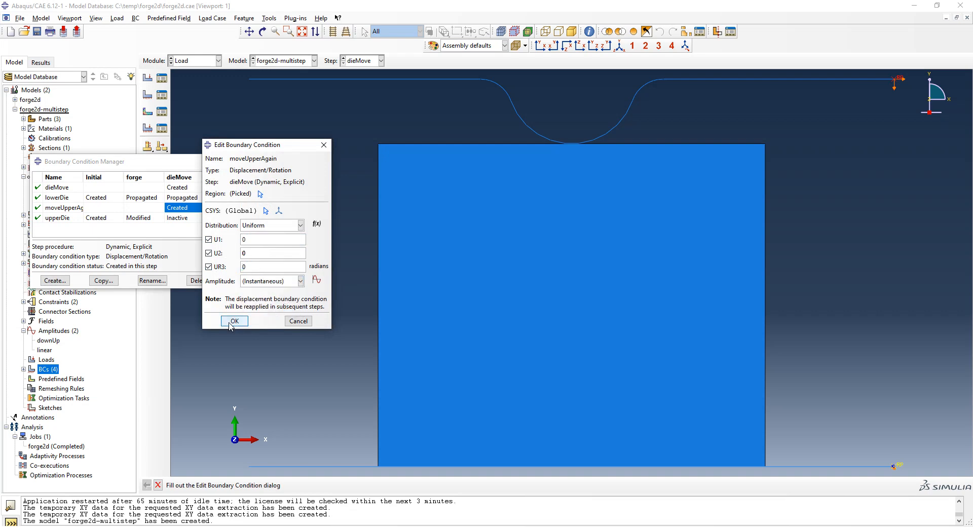
left_click(232, 321)
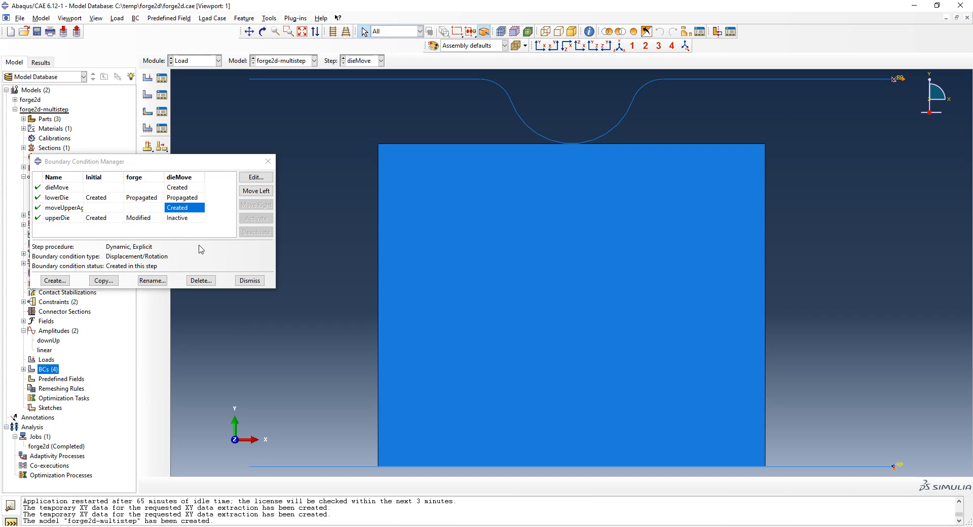
left_click(250, 280)
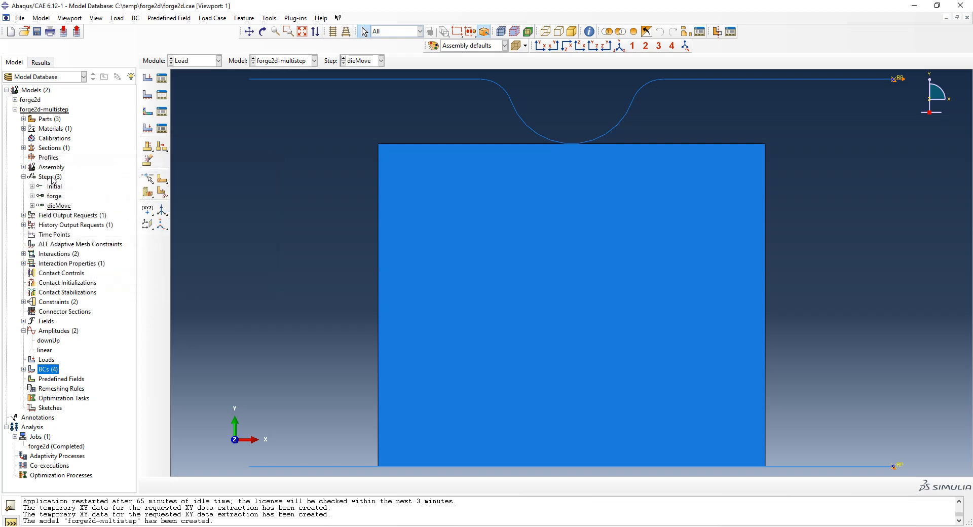
Create a Dynamic, Explicit step named forge2 after dieMove, with a time period of 2 and a maximum time increment of 0.02.
double_click(51, 176)
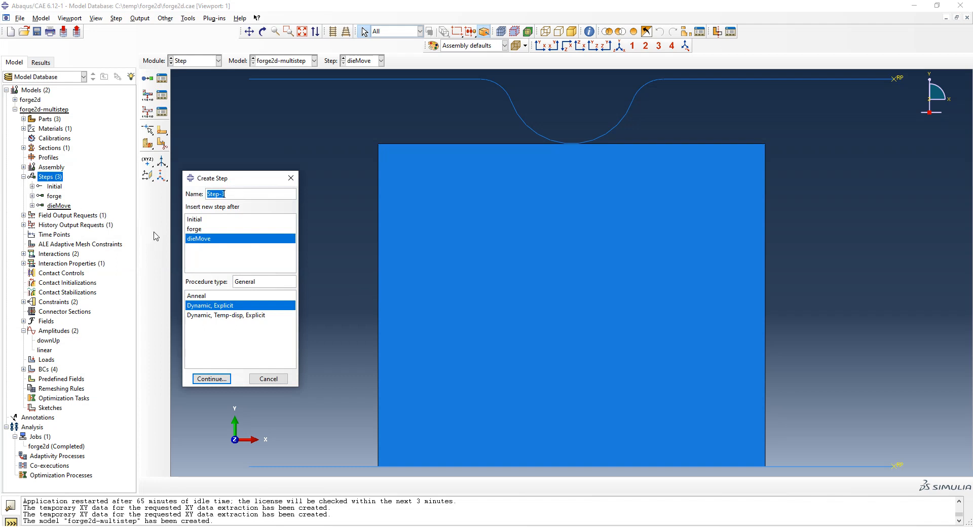
type("Forge")
type("ge")
left_click(218, 379)
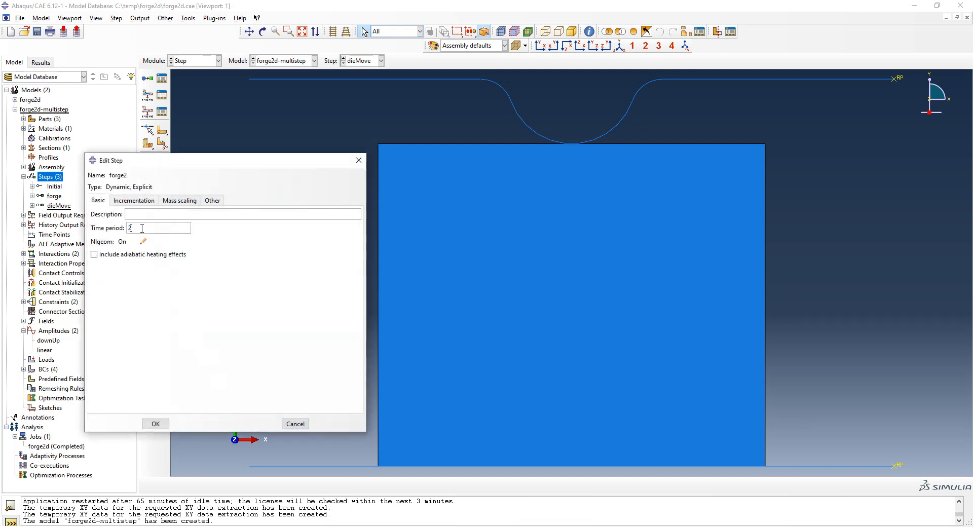
left_click(146, 200)
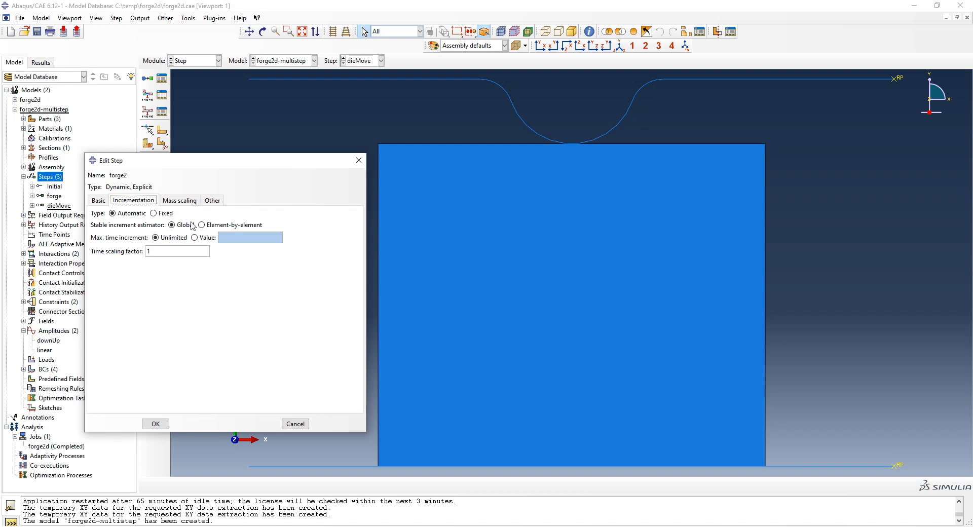
left_click(205, 237)
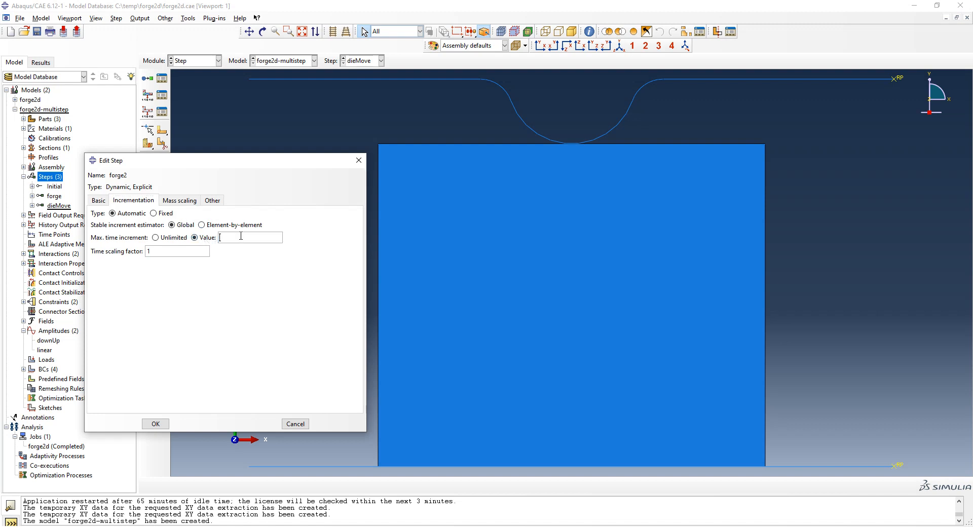
type("0.02")
Add semi-automatic mass scaling to the forge2 step for the whole model, scaling by a factor of 1e5.
left_click(196, 200)
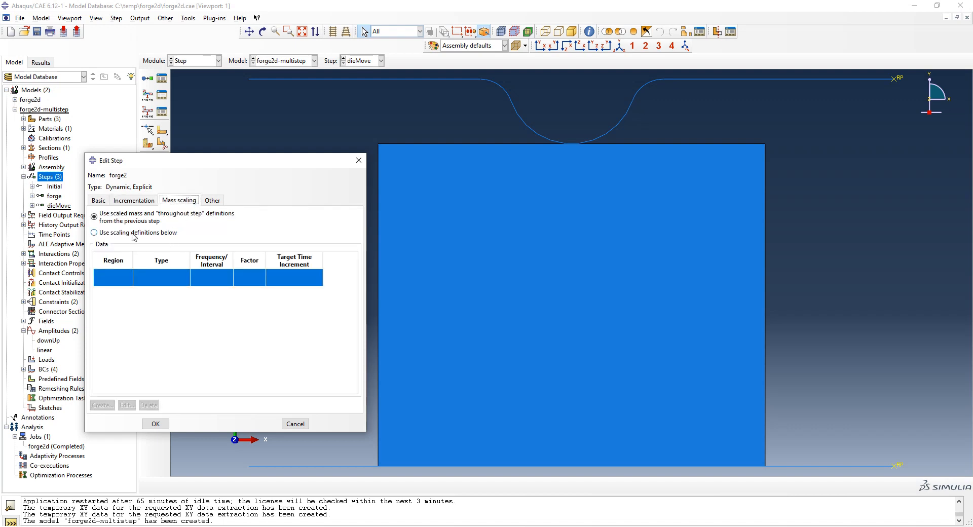
left_click(133, 234)
left_click(101, 405)
left_click(474, 259)
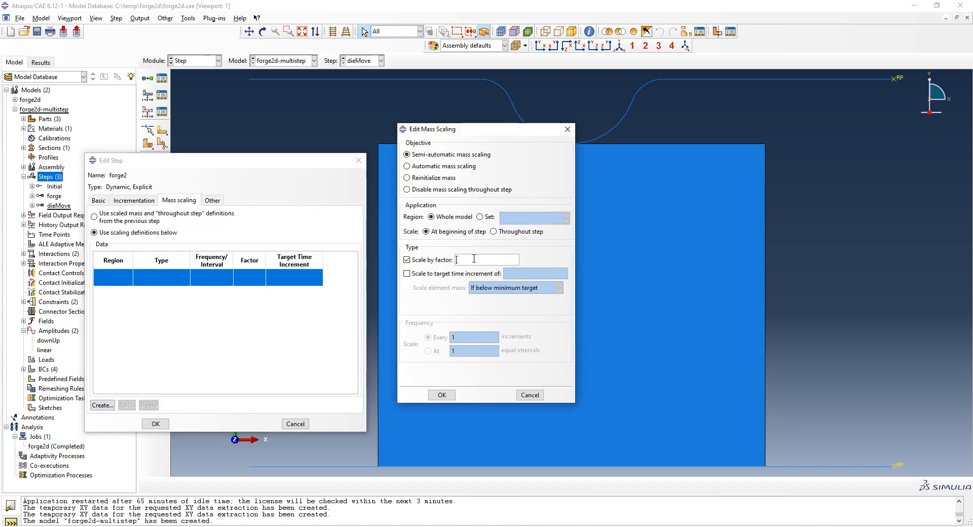
type("1e5")
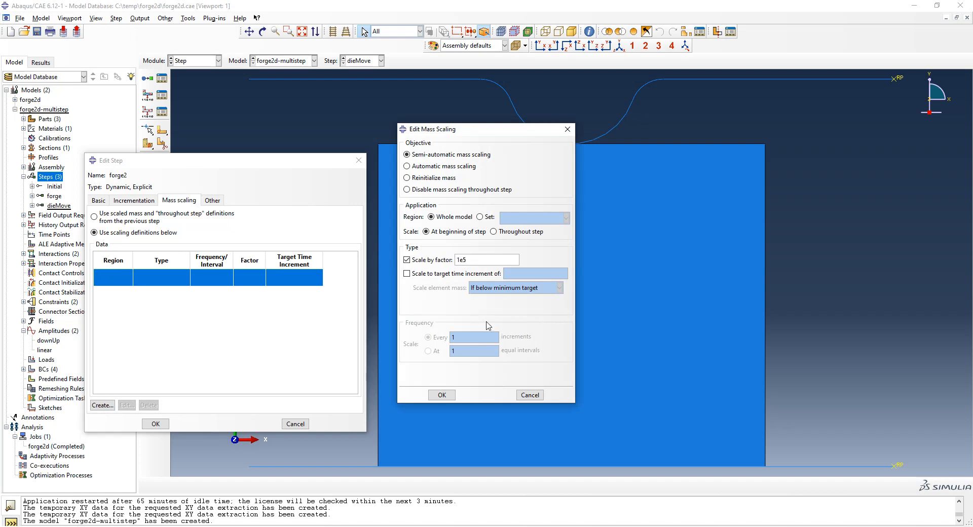
left_click(441, 395)
left_click(154, 424)
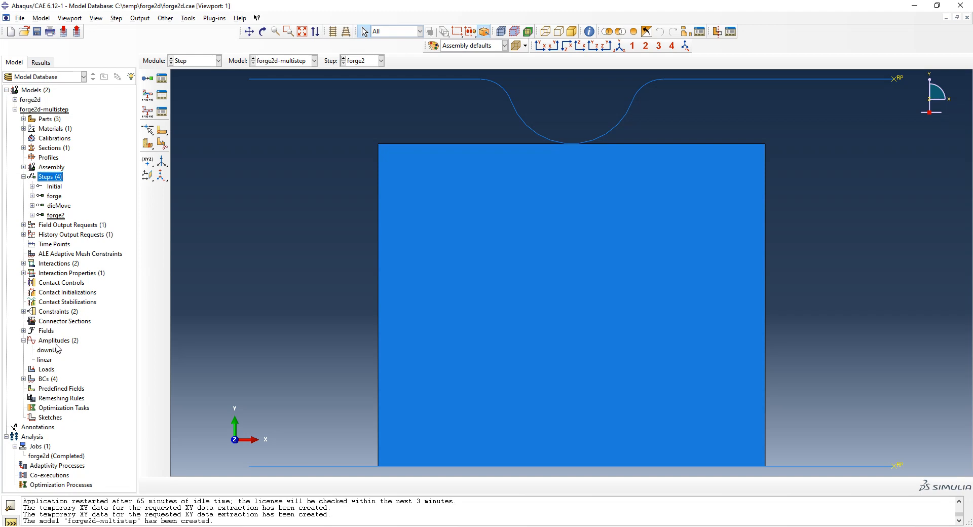
Deactivate the dieMove boundary condition in the forge2 step.
right_click(49, 379)
left_click(71, 395)
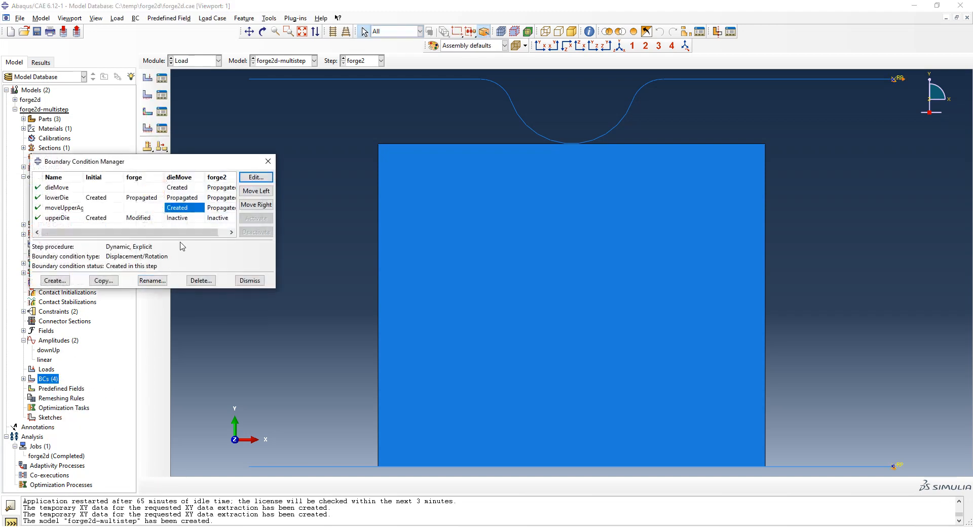
left_click_drag(192, 232, 240, 234)
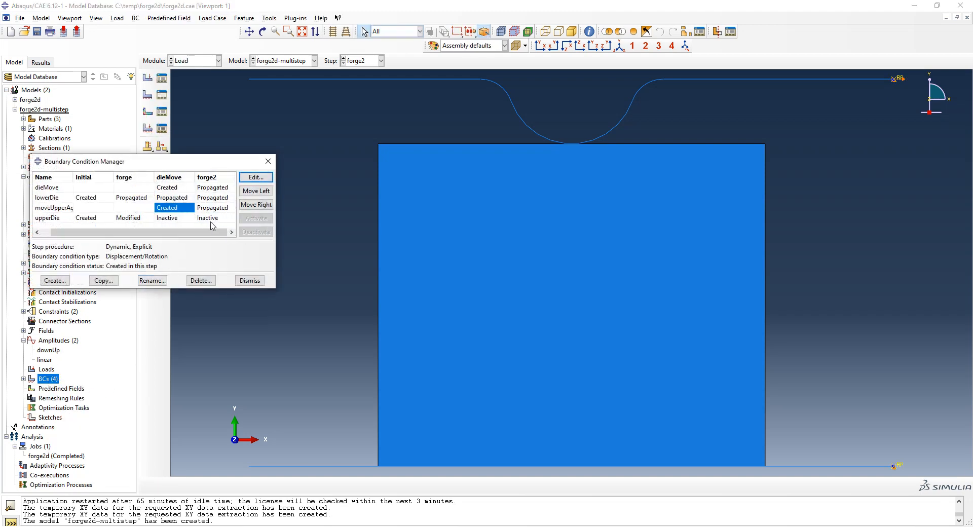
left_click(211, 209)
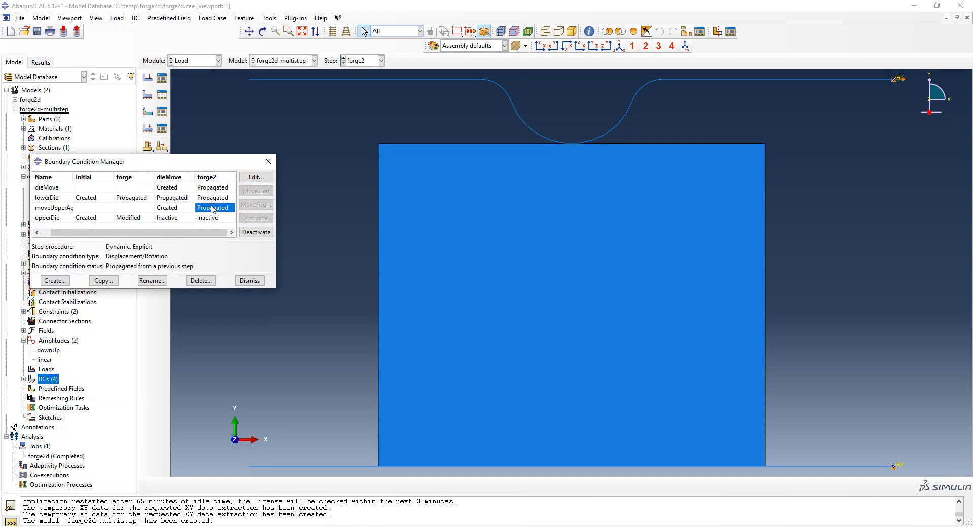
left_click(212, 188)
left_click(251, 231)
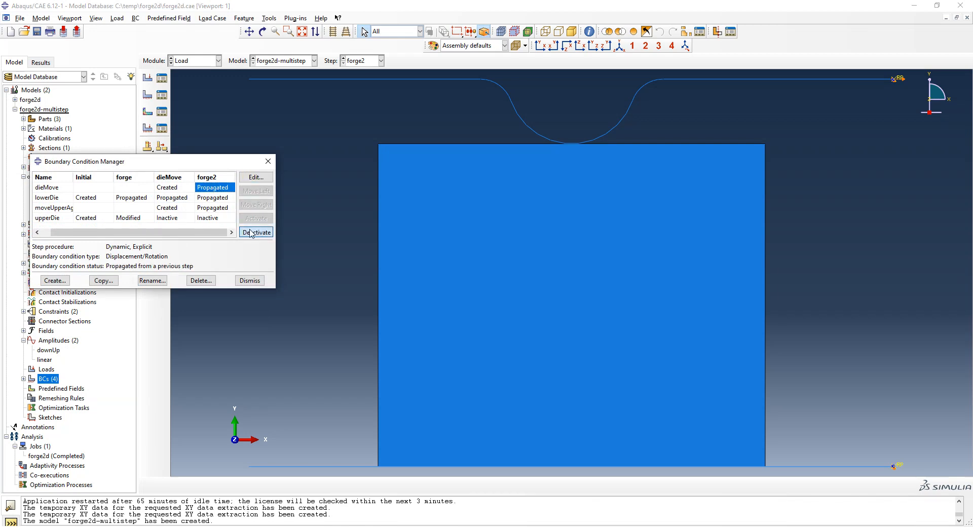
Modify moveUpperAgain in the forge2 step to a U2 displacement of -25e-3 with the downUp amplitude.
left_click(213, 208)
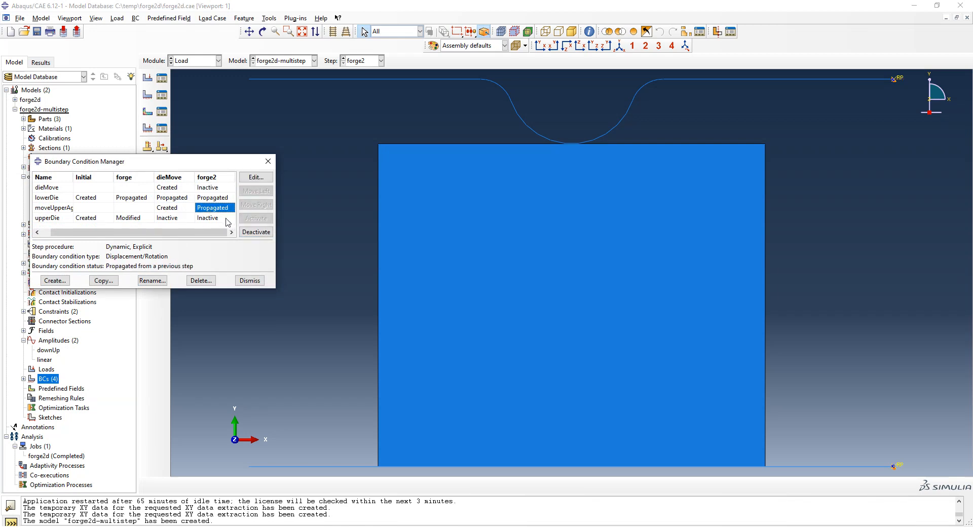
left_click(257, 178)
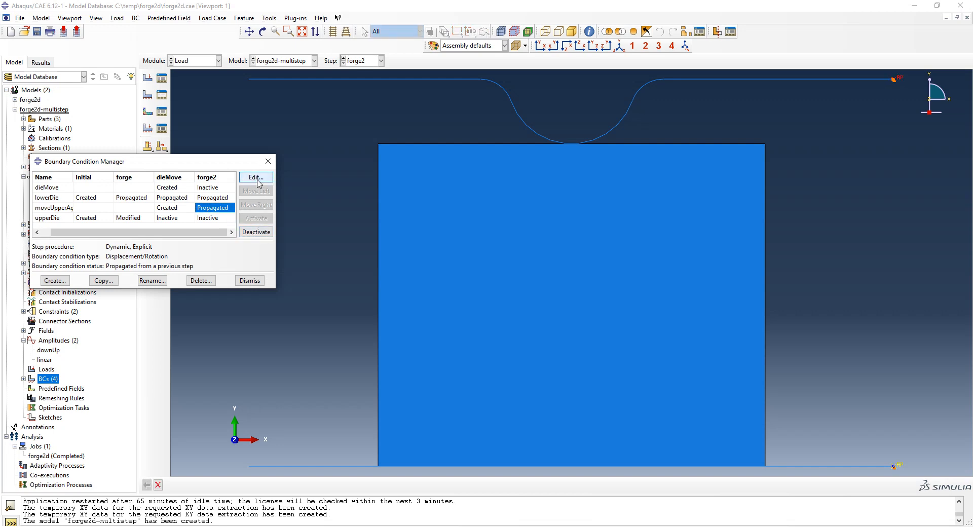
double_click(283, 249)
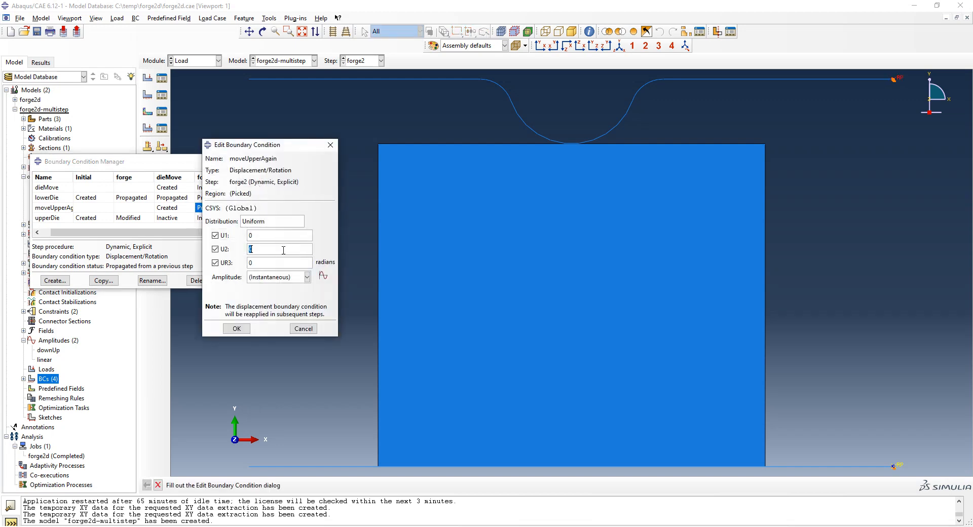
type("-25e-3")
left_click(307, 277)
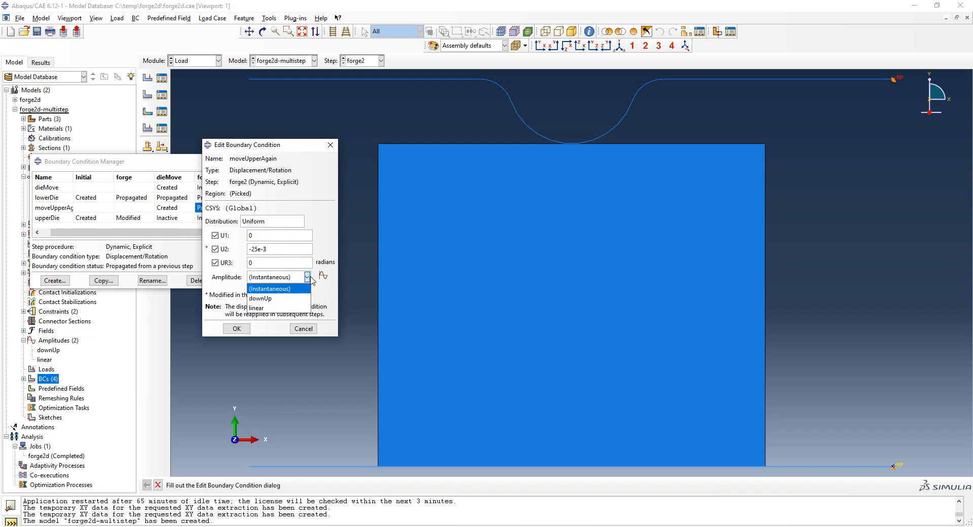
left_click(291, 299)
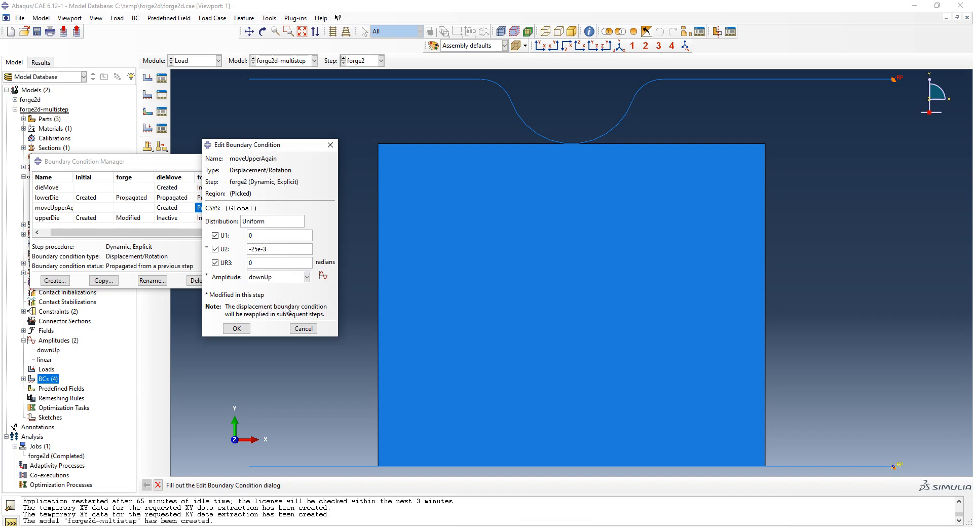
left_click(237, 328)
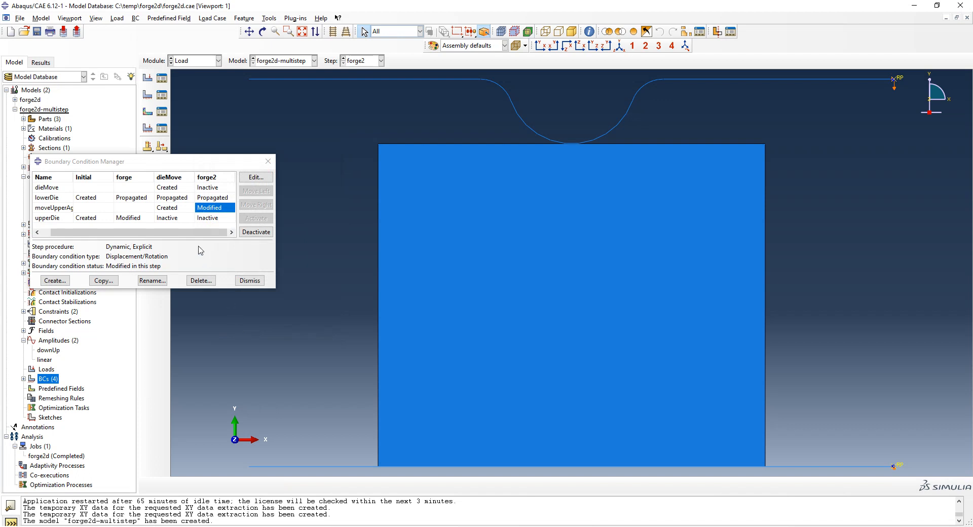
left_click_drag(274, 292, 333, 329)
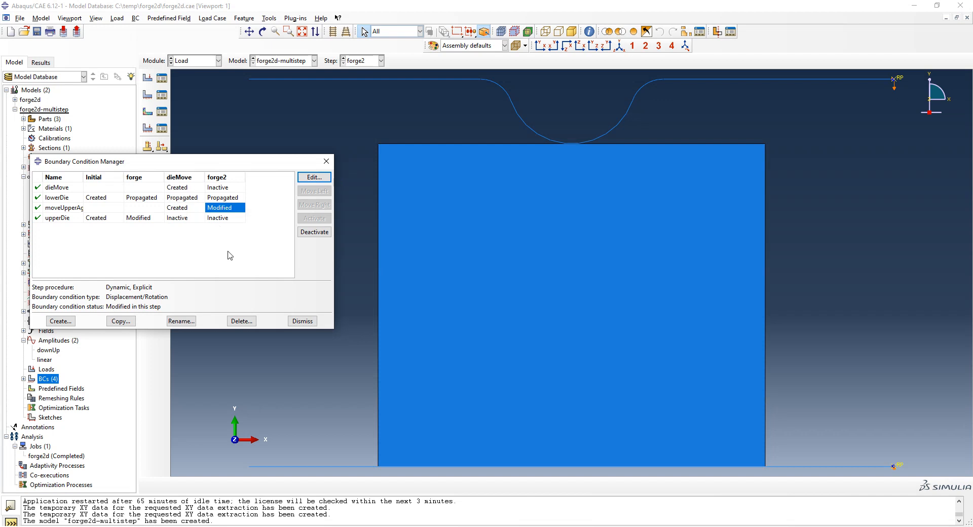
left_click(302, 321)
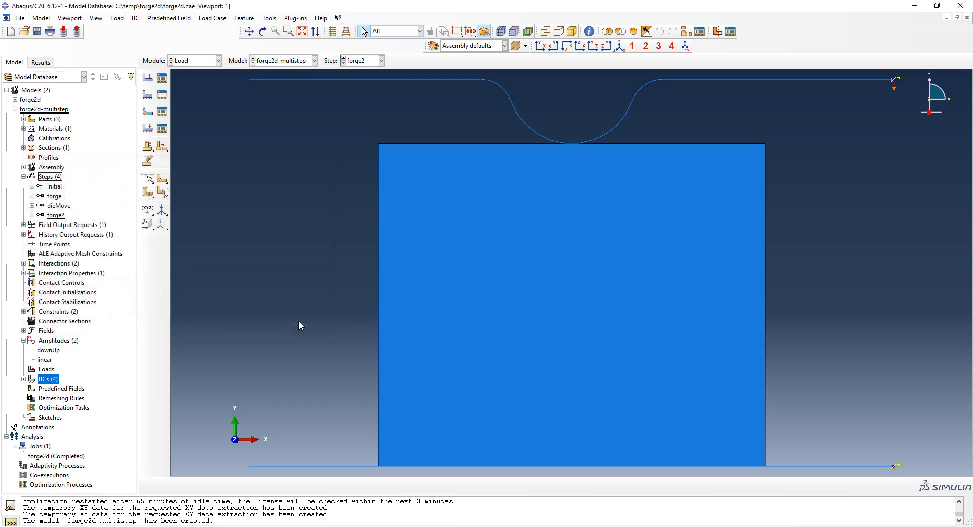
Check the assembly mesh, then create a full-analysis job named forge2d-mutistep from the forge2d-multistep model.
left_click(202, 60)
left_click(195, 129)
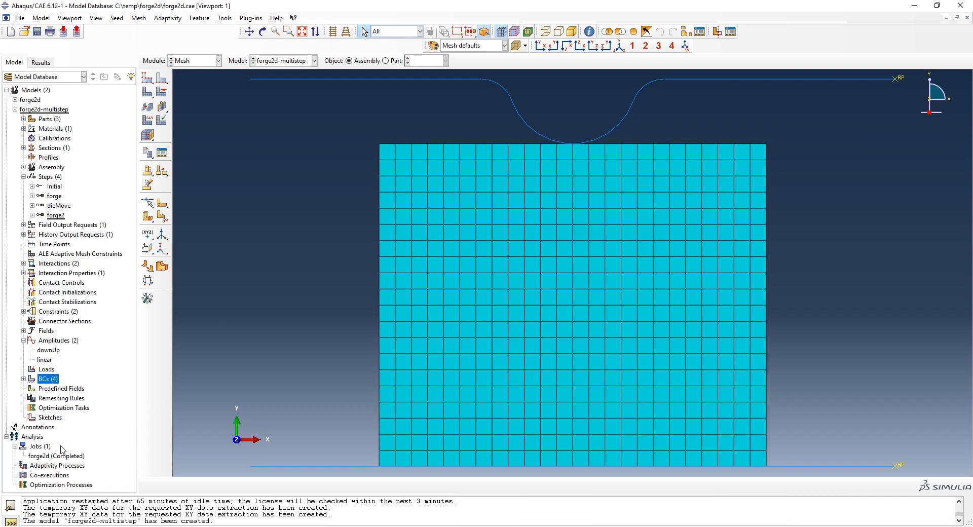
left_click(41, 446)
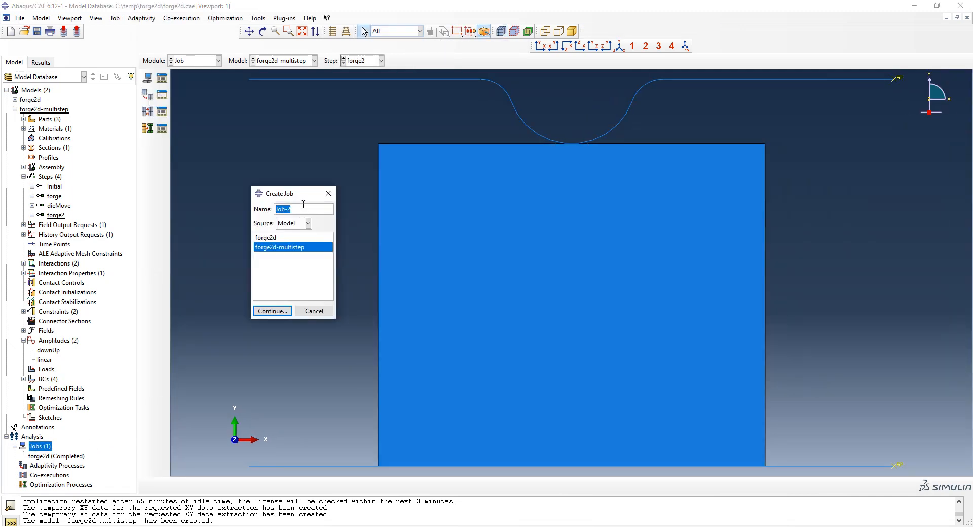
type("for")
key("BackSpace")
key("BackSpace")
type("ge2d-mutistep")
left_click(277, 314)
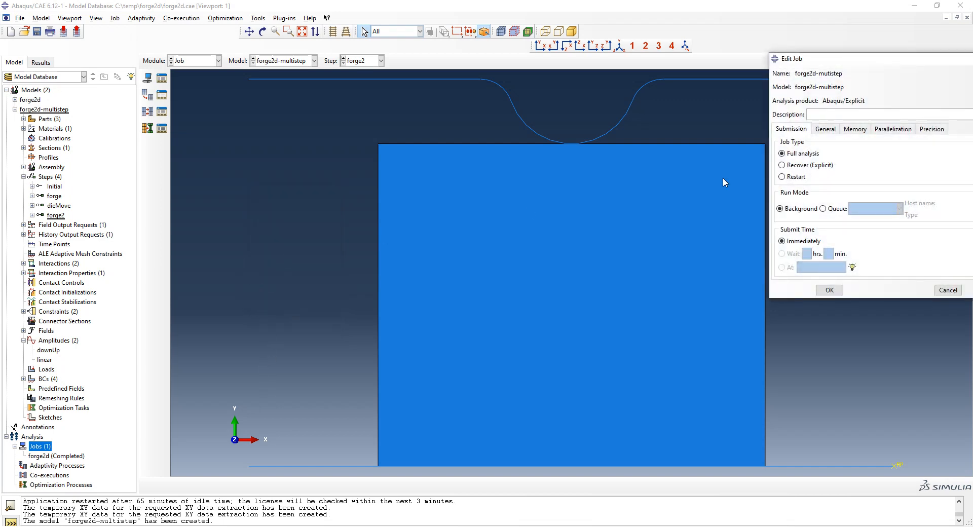
left_click(893, 129)
left_click(792, 129)
left_click(828, 293)
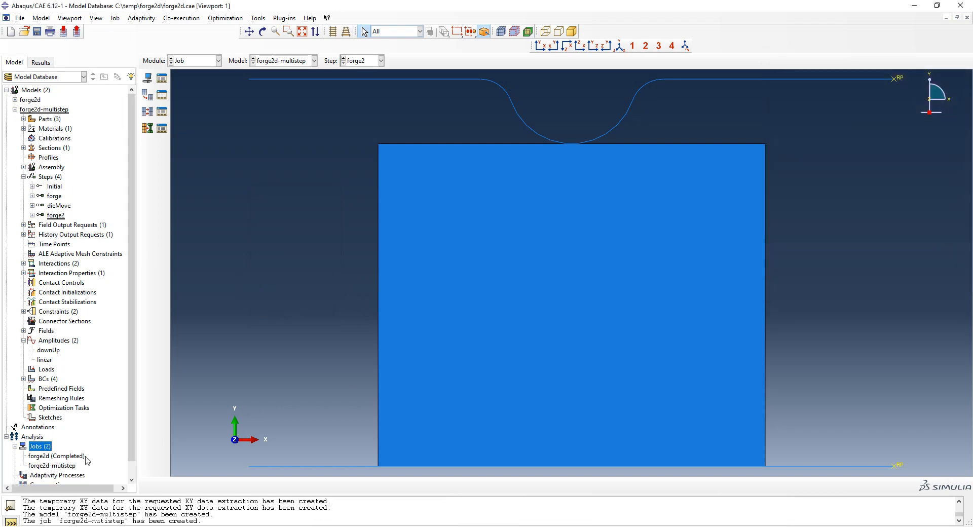
Submit the forge2d-mutistep job and read the errors reported in its monitor.
right_click(64, 465)
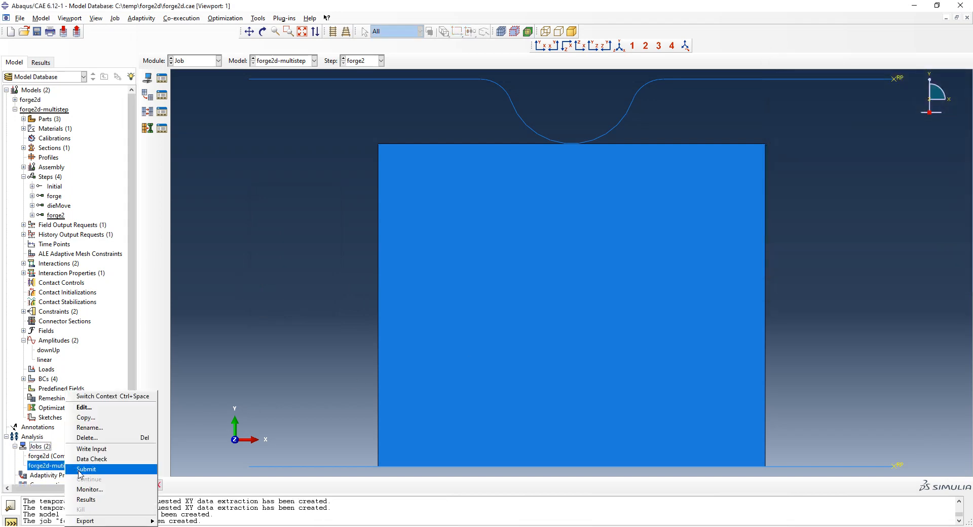
left_click(96, 468)
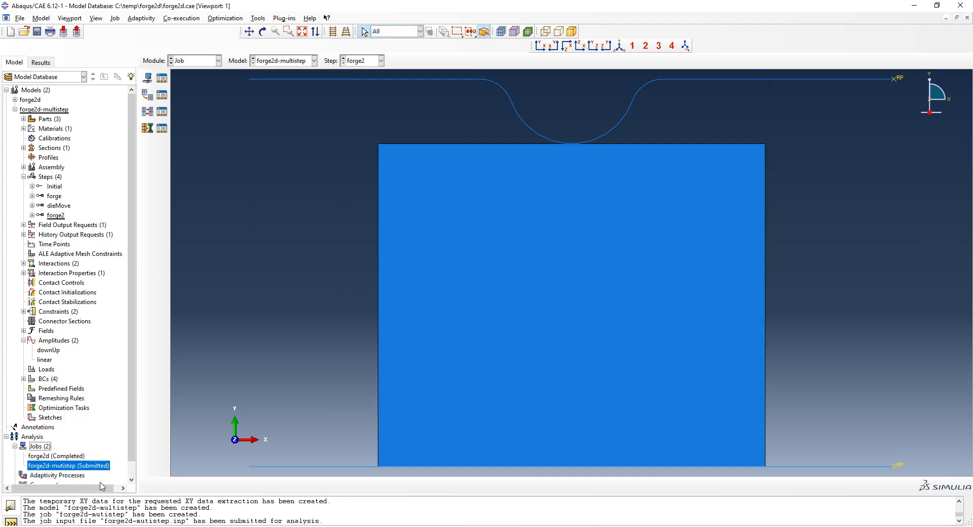
right_click(90, 466)
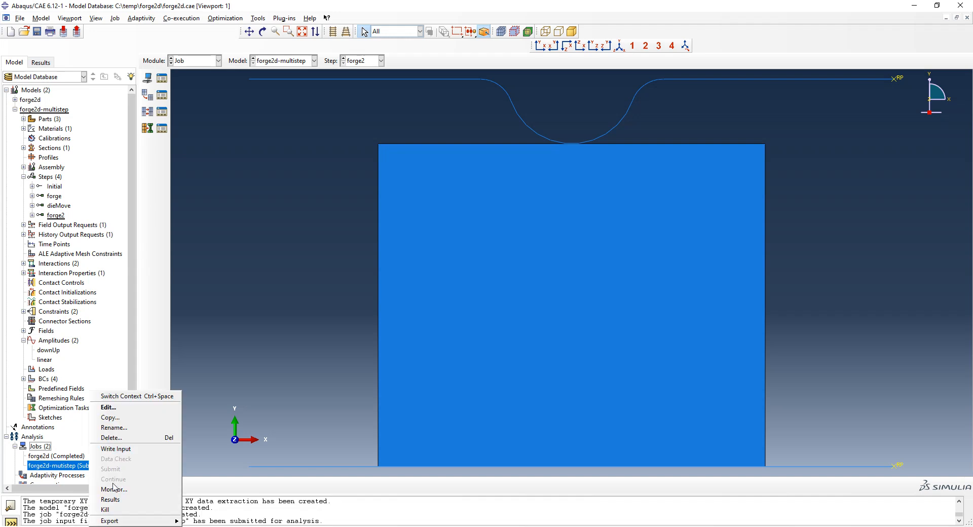
left_click(115, 490)
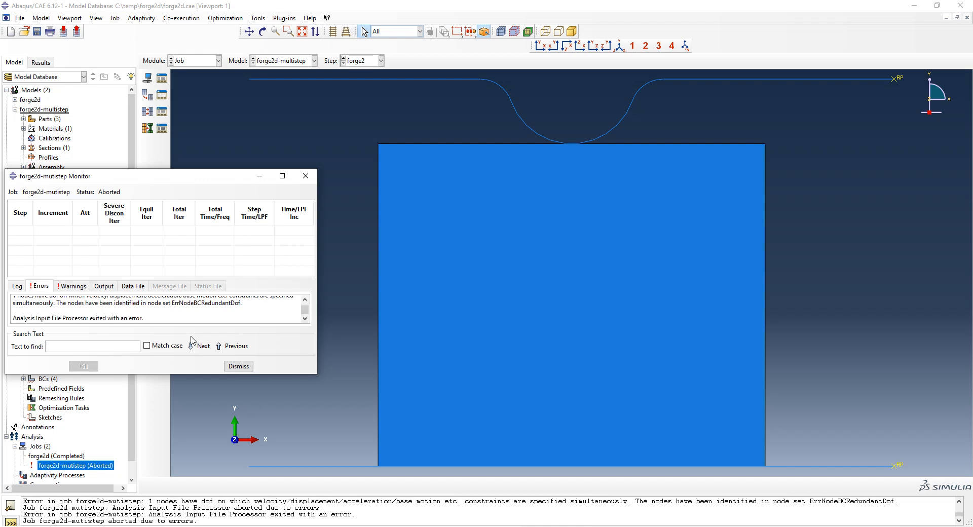
scroll(221, 317, "up", 1)
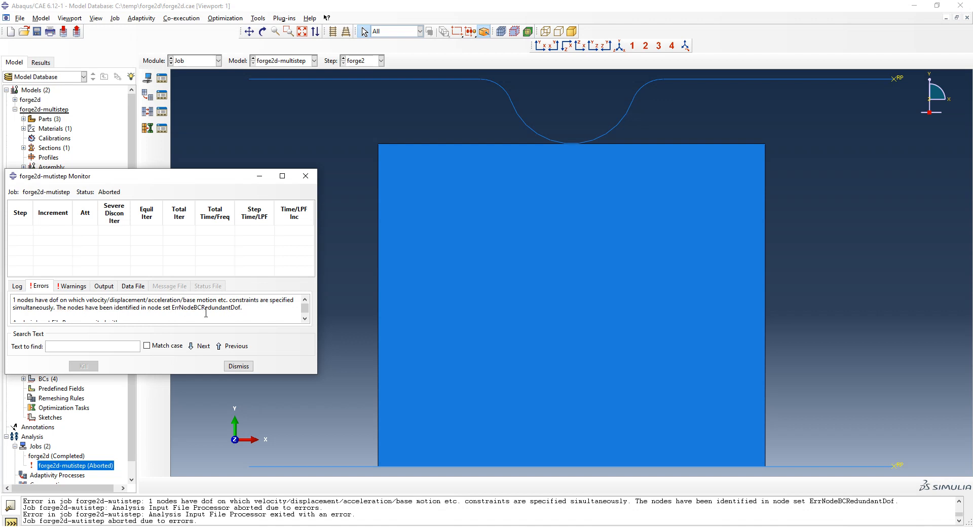
scroll(220, 300, "down", 1)
scroll(221, 306, "up", 1)
left_click(239, 366)
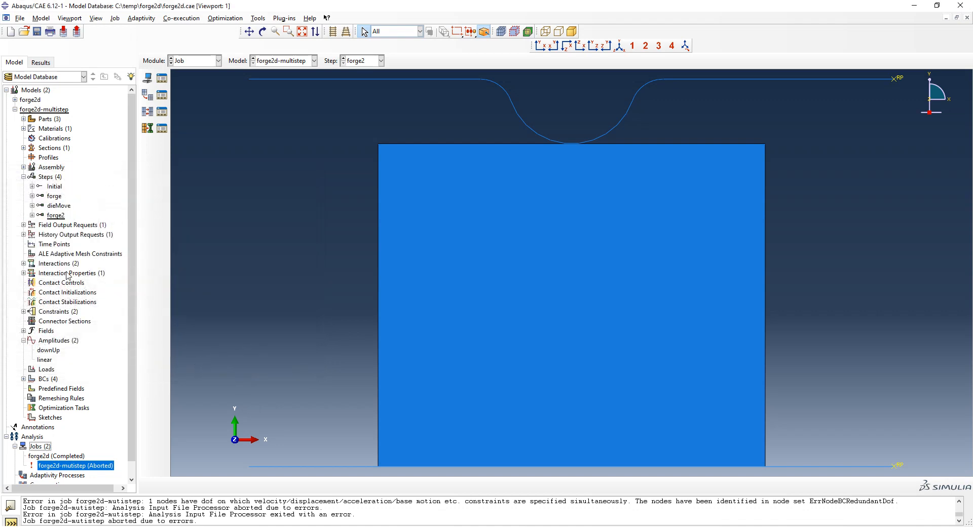
Delete the moveUpperAgain boundary condition.
right_click(47, 379)
left_click(66, 393)
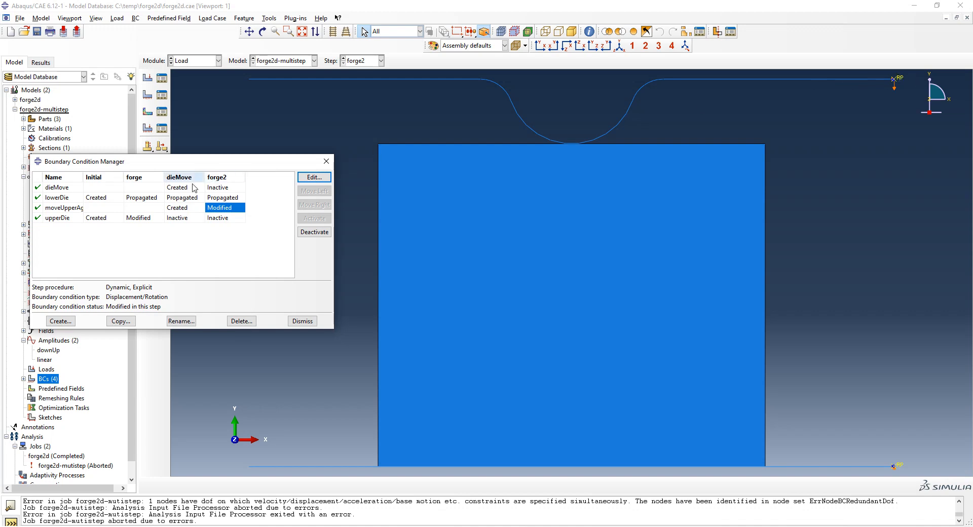
left_click(179, 207)
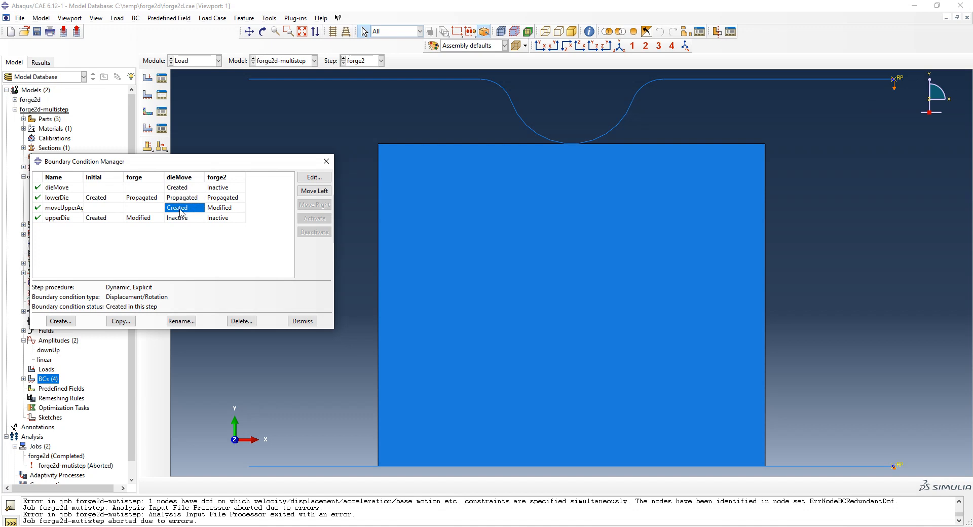
left_click(242, 321)
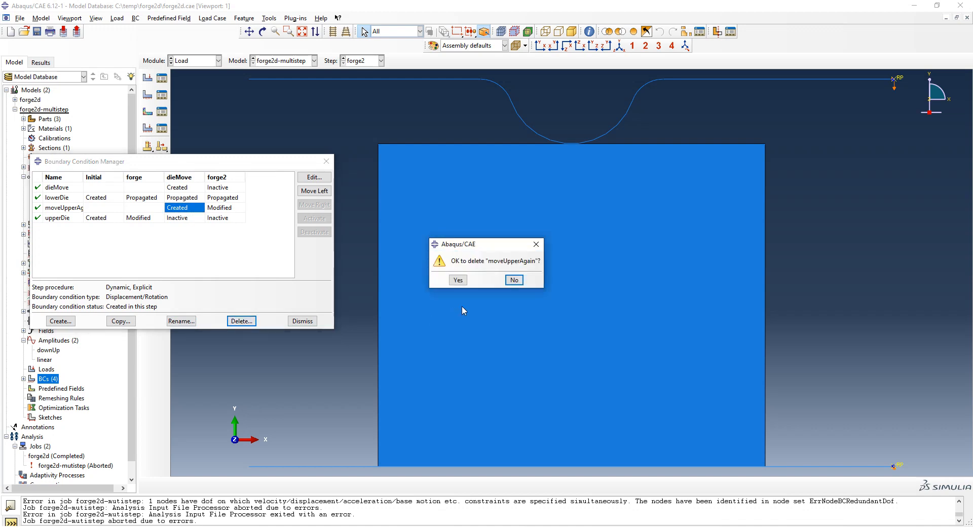
left_click(458, 278)
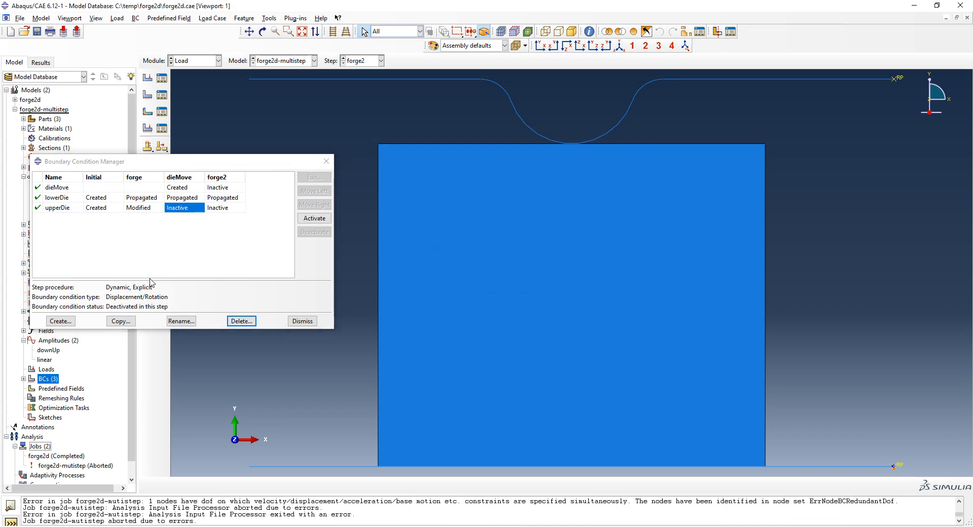
Create a Displacement/Rotation boundary condition named moveUpperAgain in the forge2 step on the upper die's reference point.
left_click(226, 208)
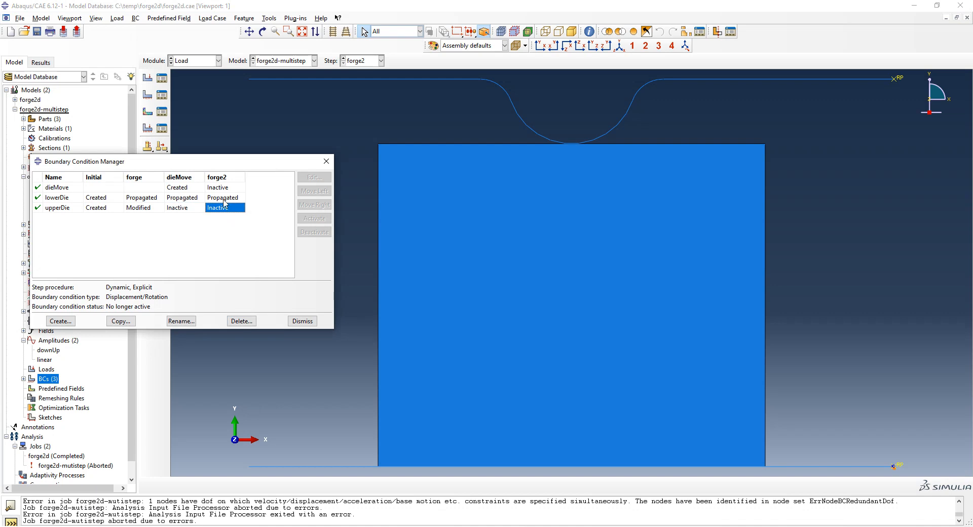
left_click(63, 322)
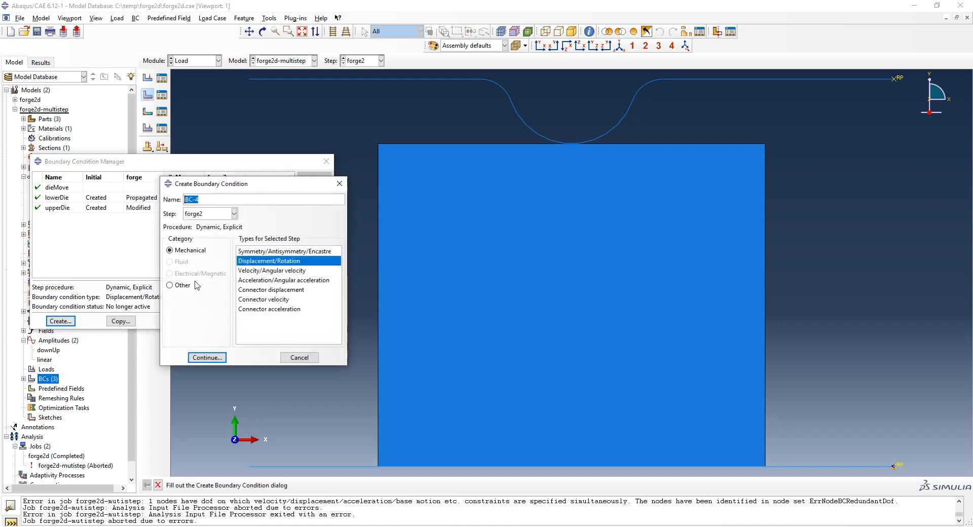
type("moveUpperaga")
key("BackSpace")
key("BackSpace")
key("BackSpace")
key("BackSpace")
type("Again")
left_click(206, 357)
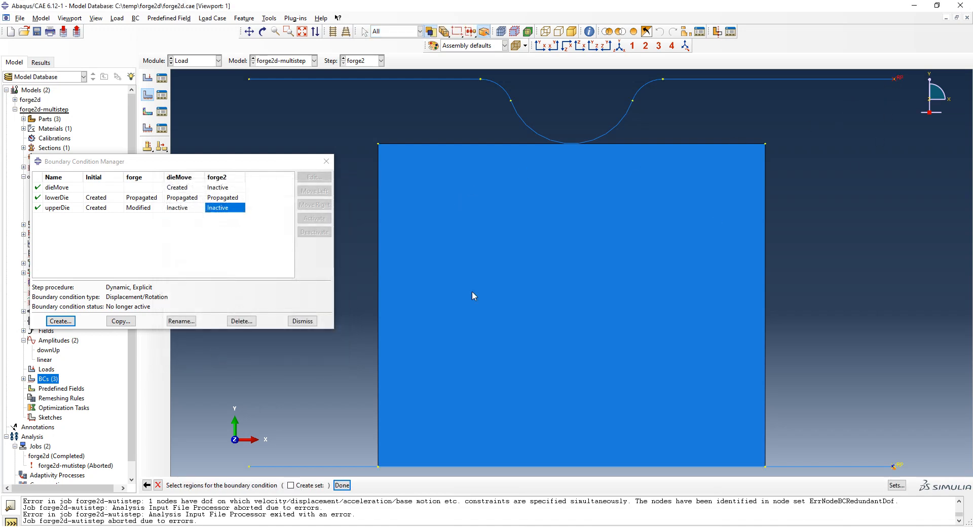
left_click(342, 485)
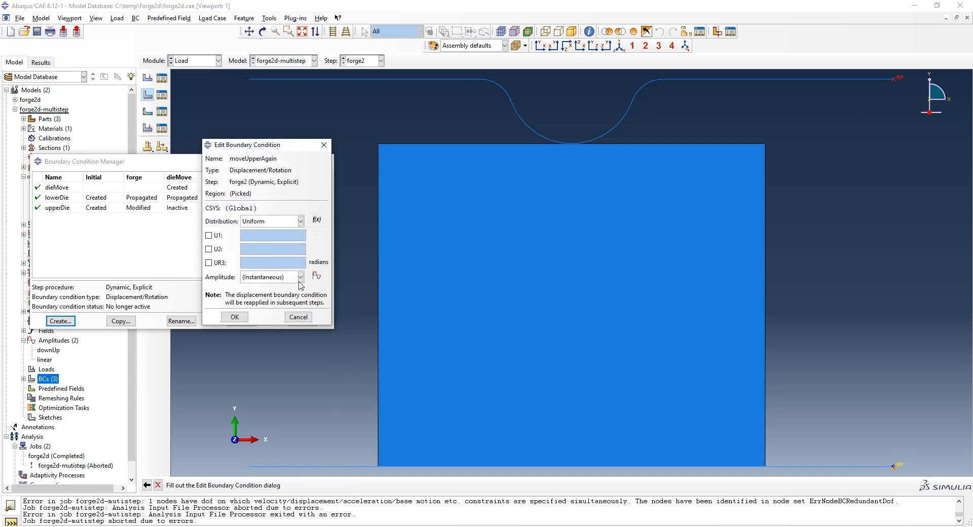
Define moveUpperAgain with U1 0, U2 -25e-3 and UR3 0, using the downUp amplitude.
left_click(218, 249)
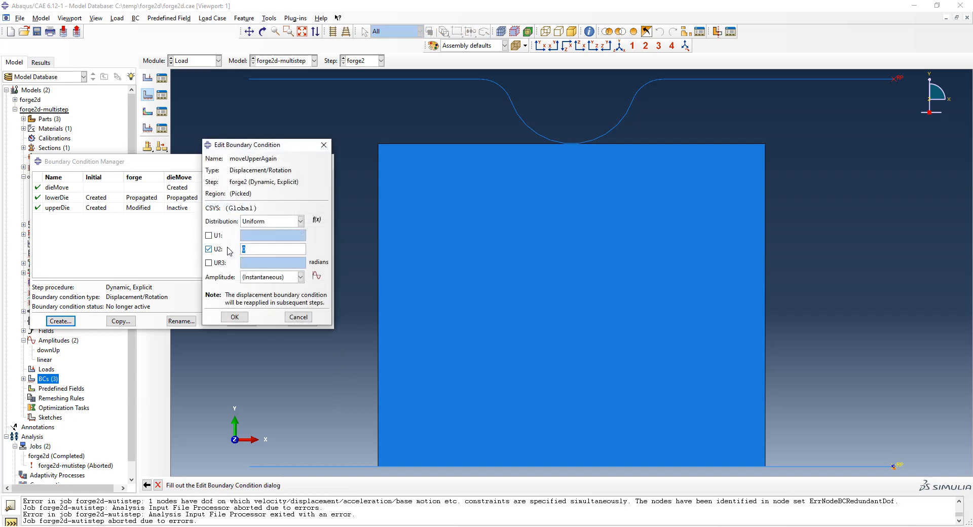
left_click(209, 235)
left_click(208, 262)
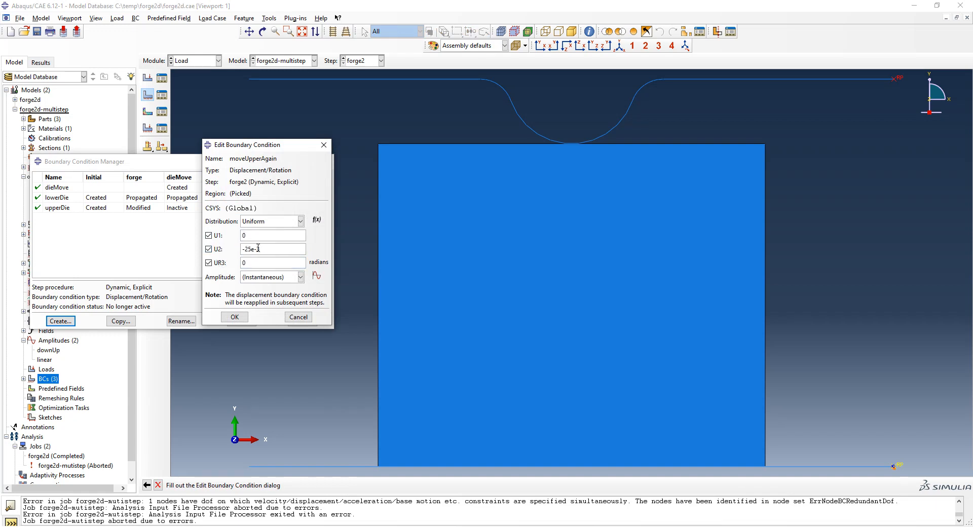
left_click(300, 277)
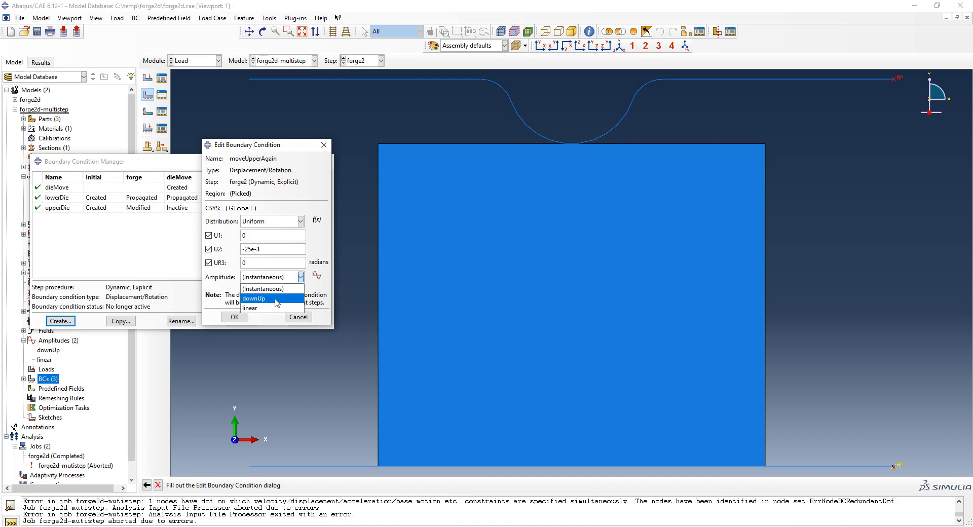
left_click(277, 299)
left_click(235, 317)
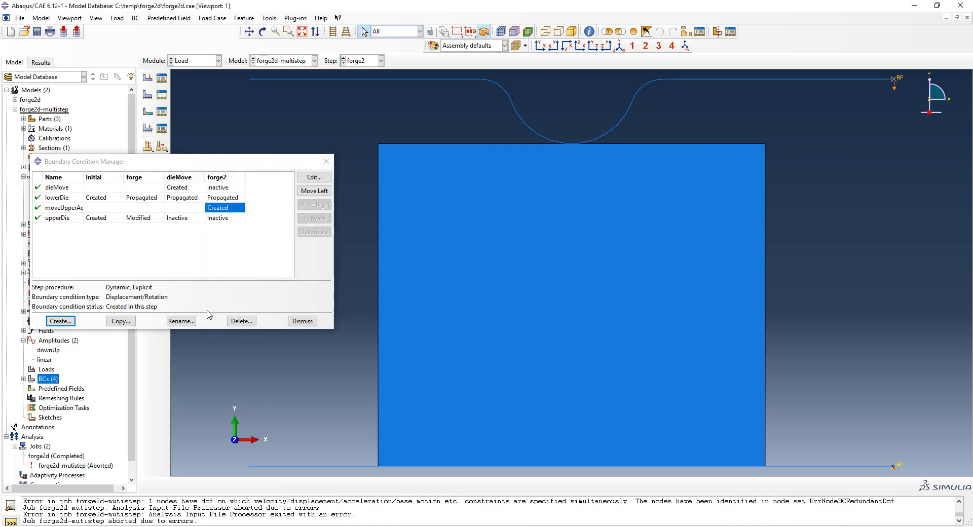
left_click(309, 322)
Resubmit the forge2d-mutistep job, overwriting its earlier files, and read the full error text in an enlarged monitor.
right_click(45, 465)
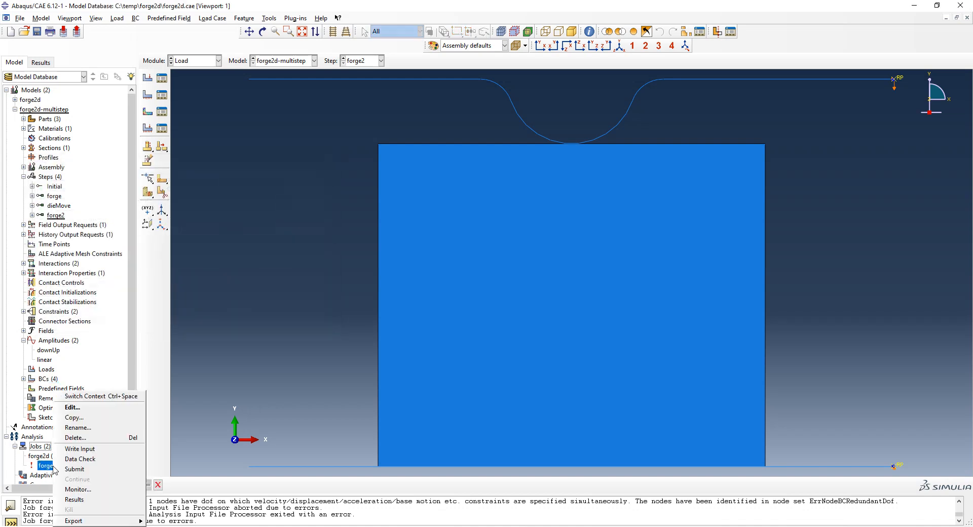
left_click(90, 470)
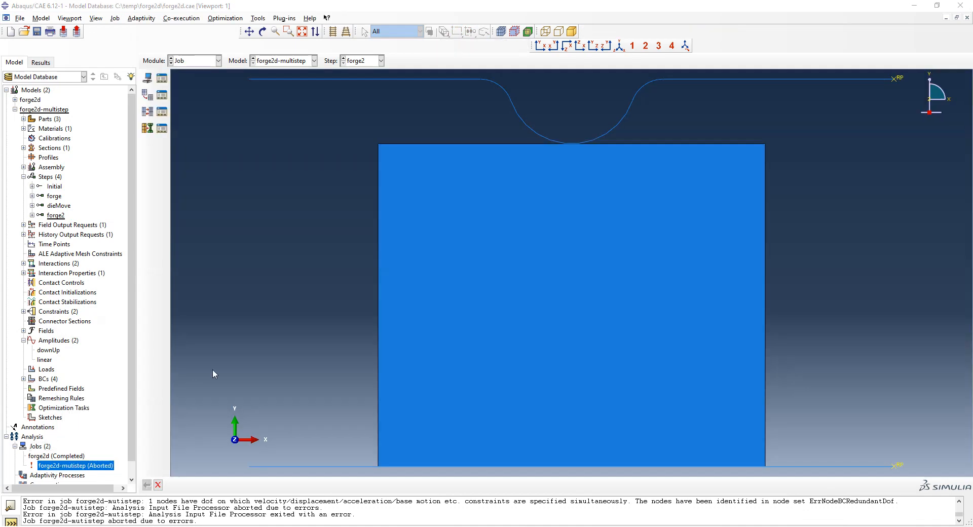
left_click(611, 178)
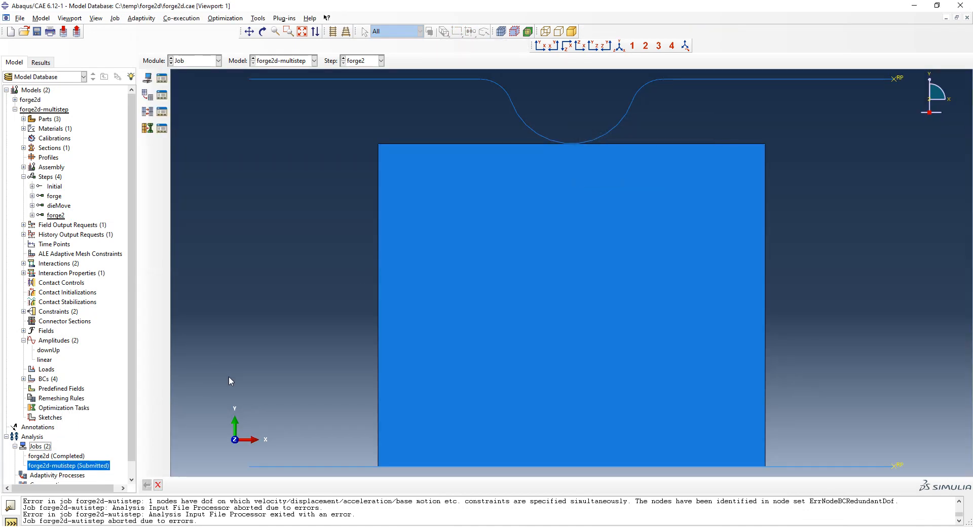
right_click(104, 466)
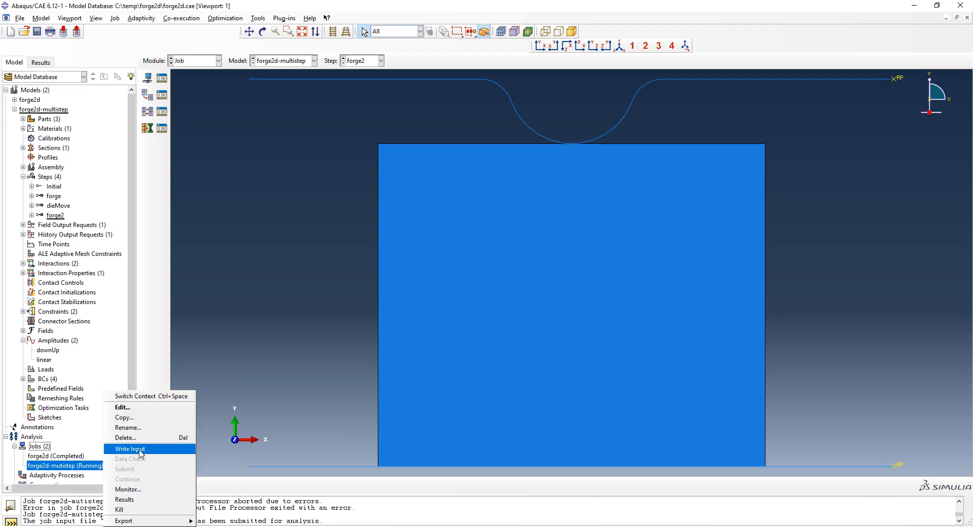
left_click(130, 489)
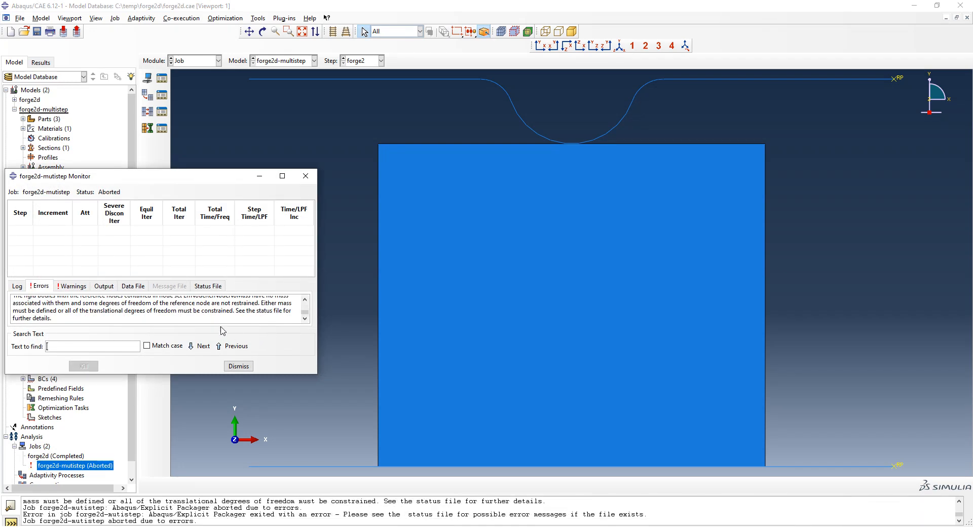
left_click_drag(316, 376, 380, 448)
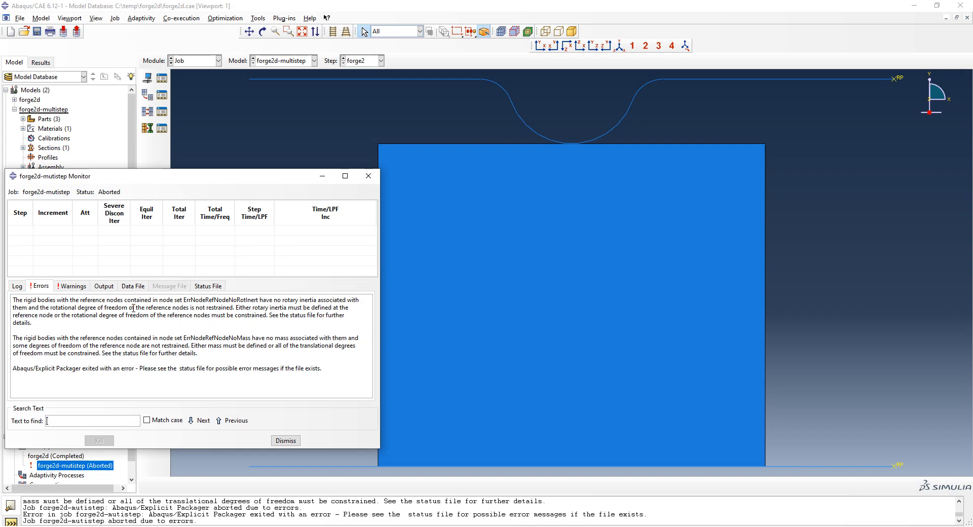
left_click(285, 440)
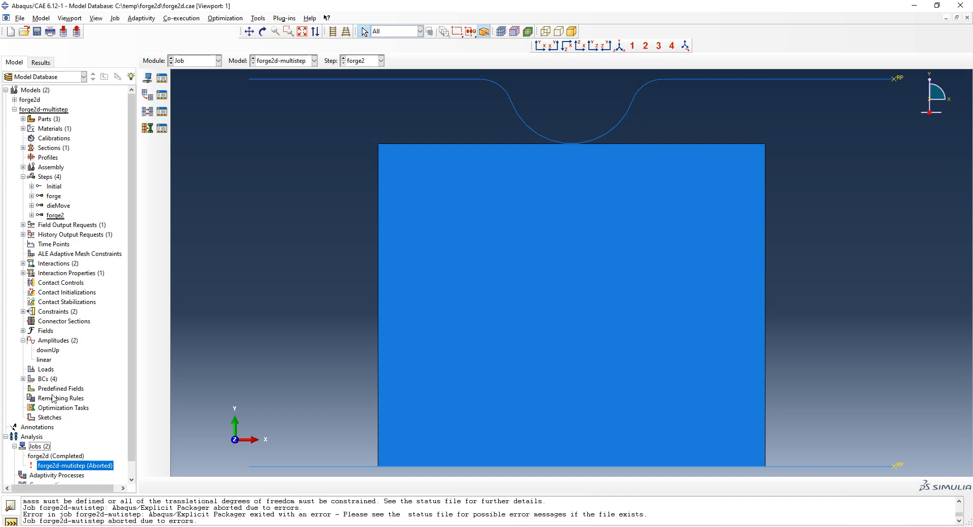
Delete the moveUpperAgain and dieMove boundary conditions.
right_click(37, 380)
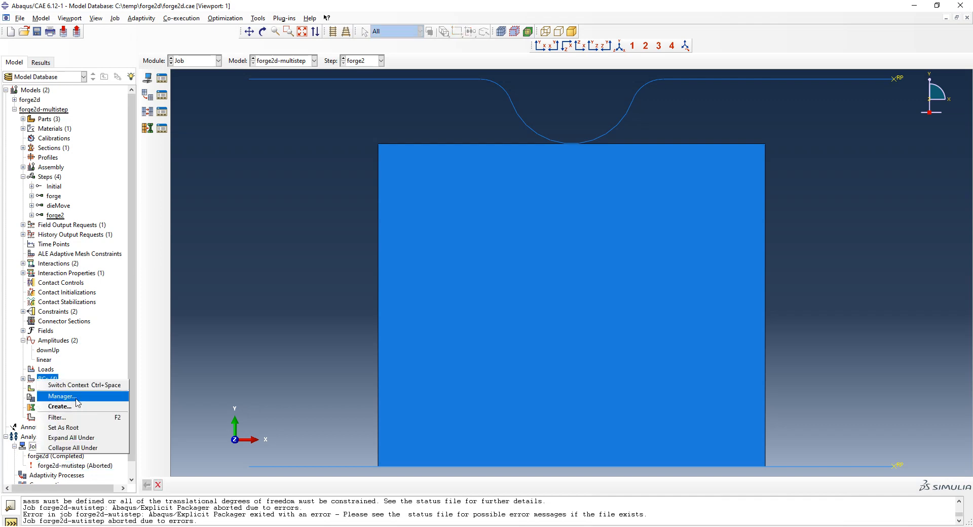
left_click(62, 395)
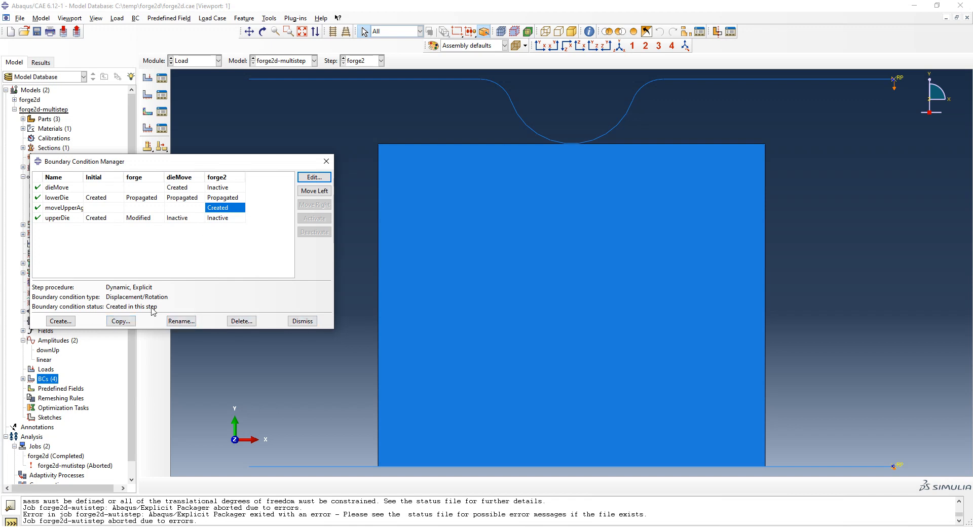
left_click(235, 320)
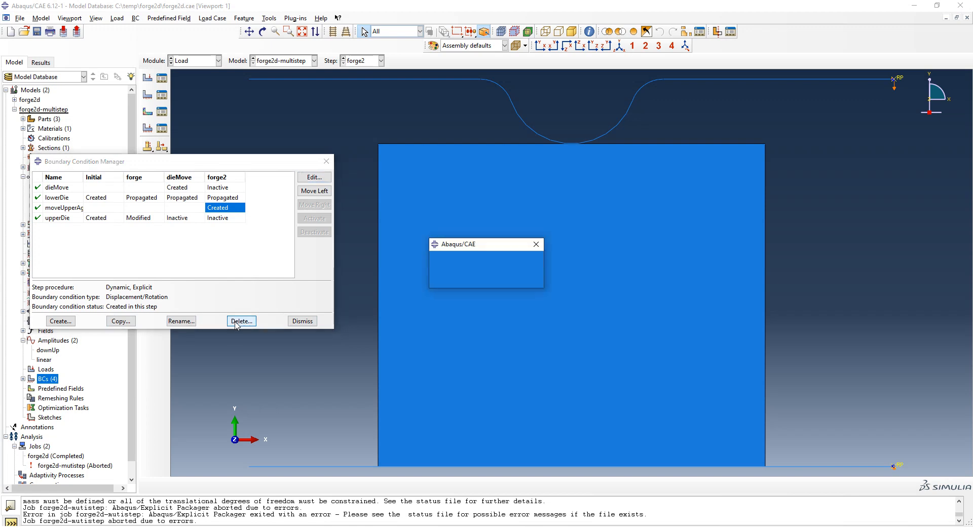
left_click(455, 278)
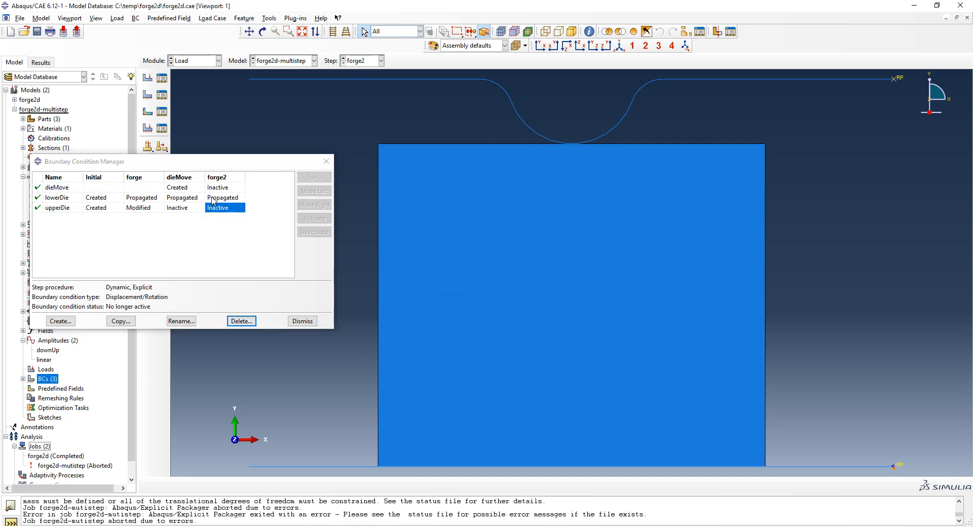
left_click(220, 189)
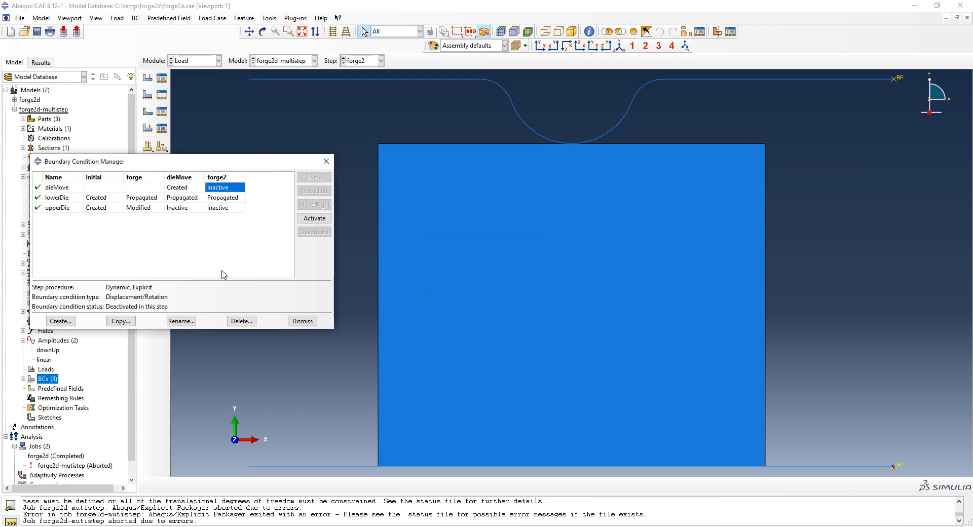
left_click(242, 321)
left_click(463, 279)
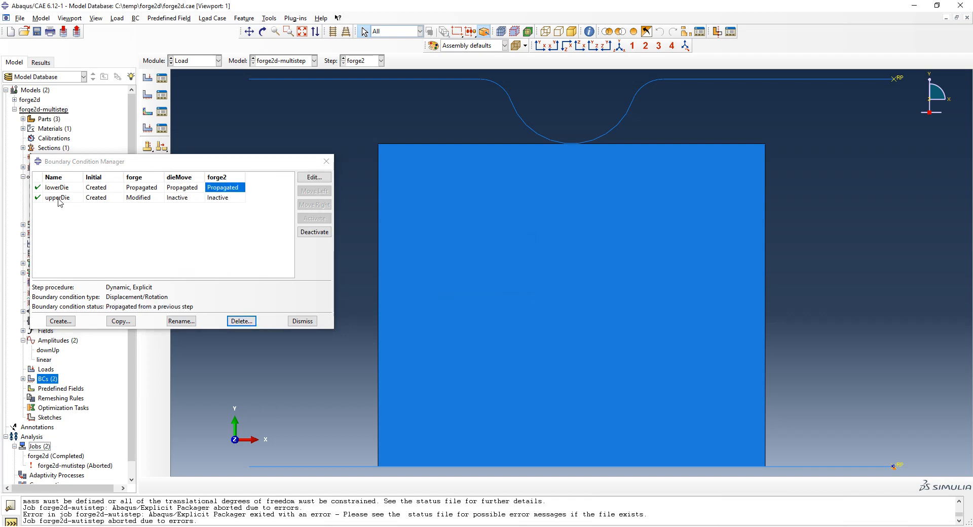
Reactivate the upperDie boundary condition in the dieMove step and inspect its inherited settings without changing them.
left_click(177, 199)
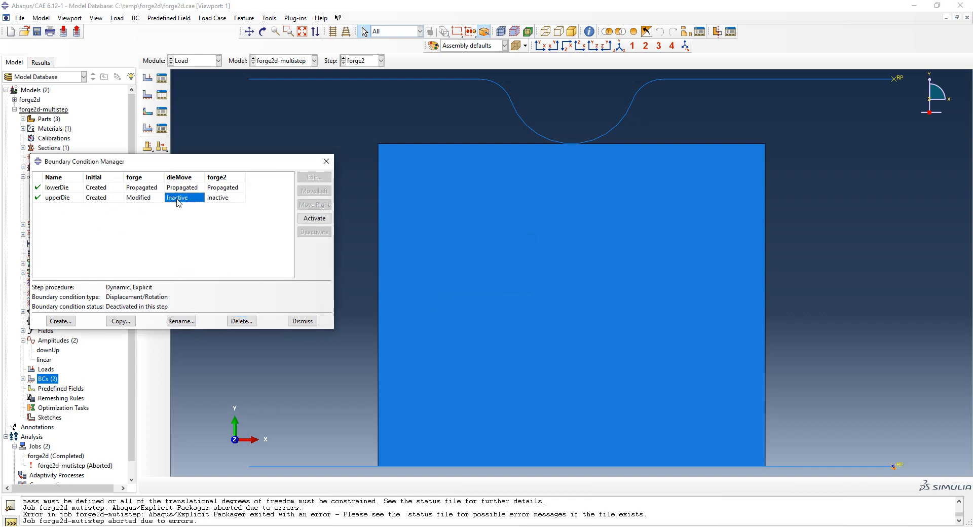
left_click(315, 218)
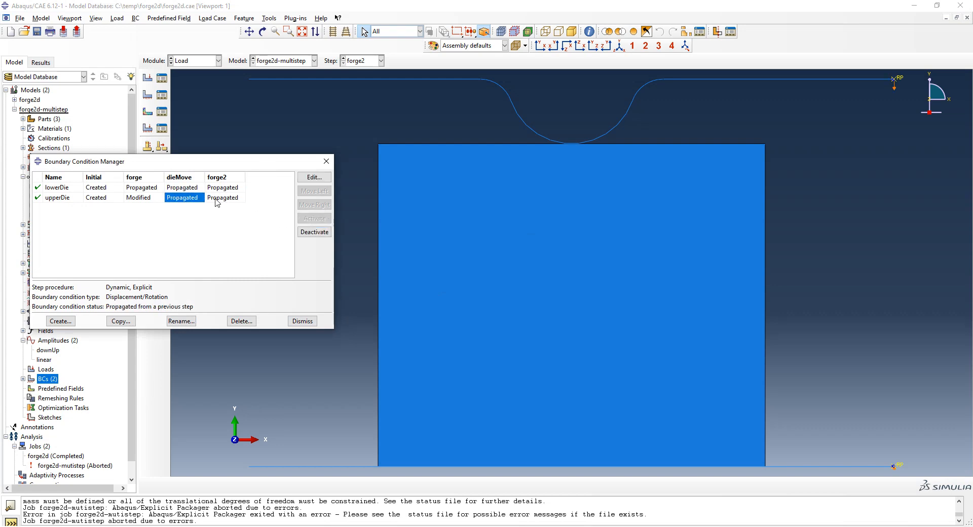
left_click(314, 176)
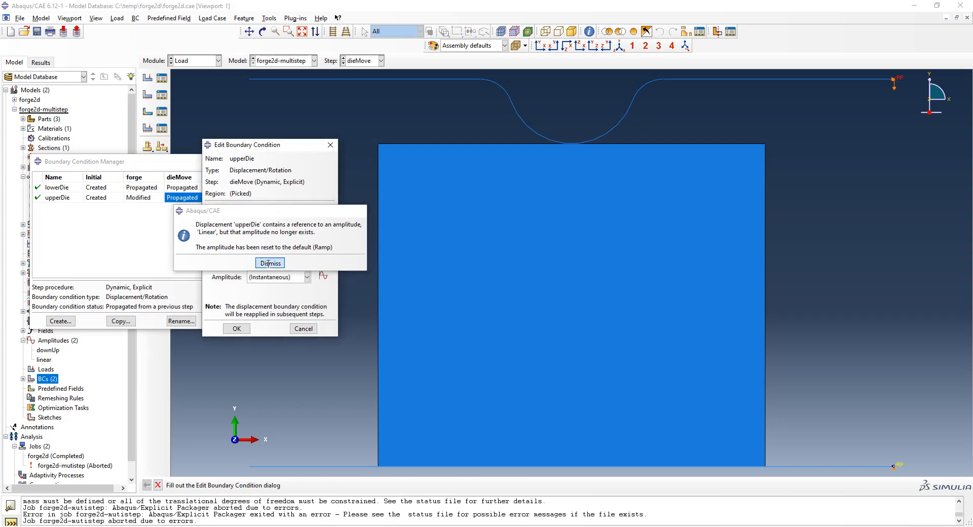
left_click(269, 262)
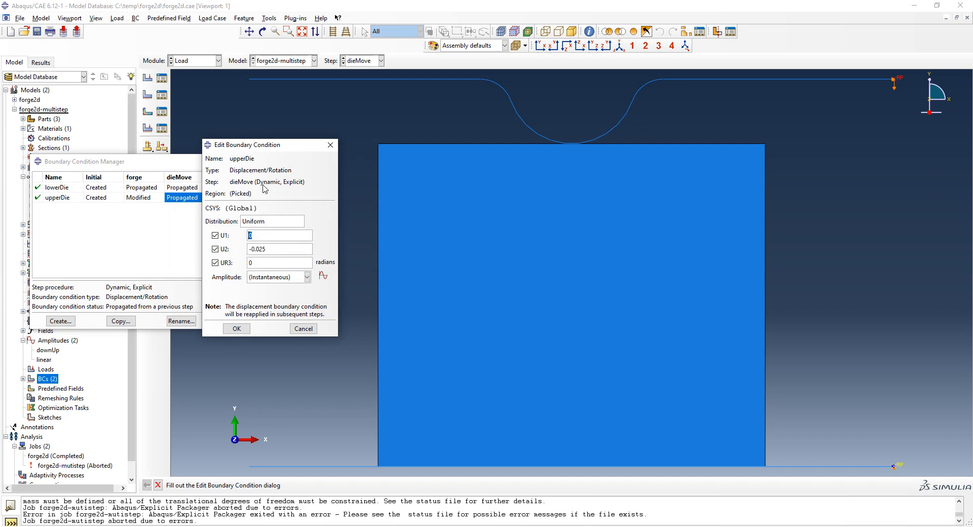
left_click_drag(288, 148, 342, 146)
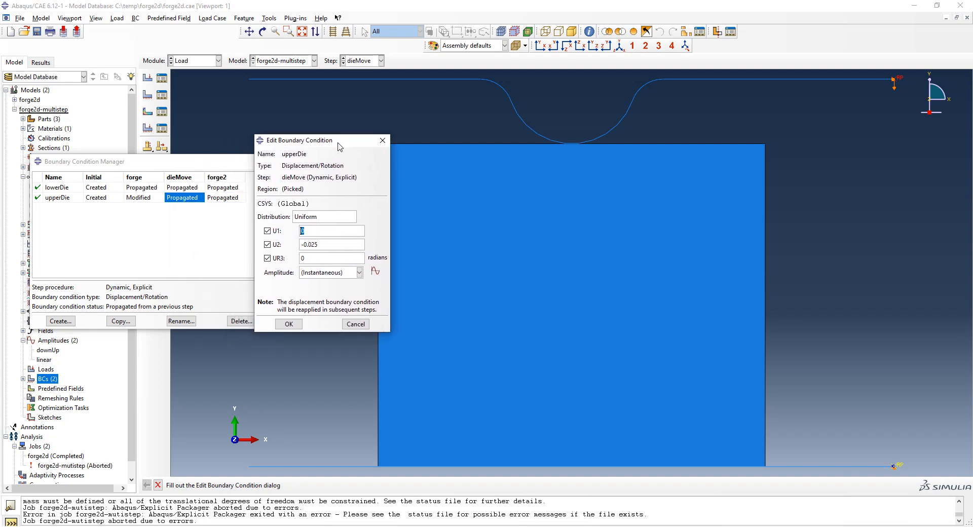
left_click(355, 324)
left_click(323, 251)
Set the upperDie boundary condition's amplitude to downUp in the forge step.
left_click(155, 198)
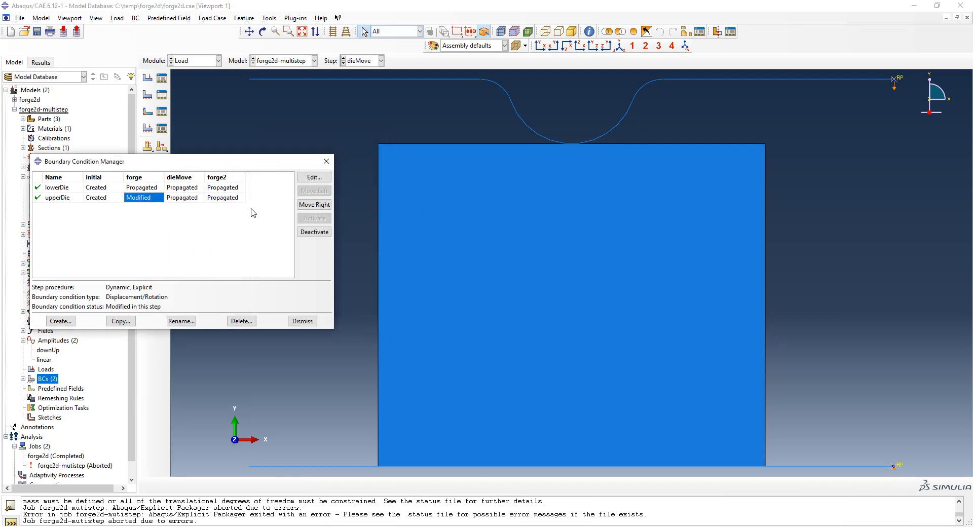
left_click(314, 178)
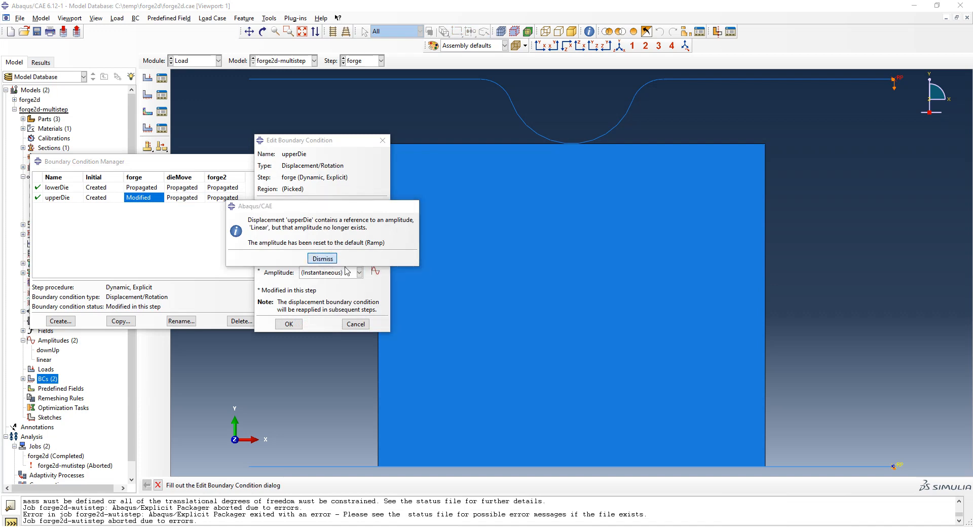
left_click(327, 258)
left_click(359, 272)
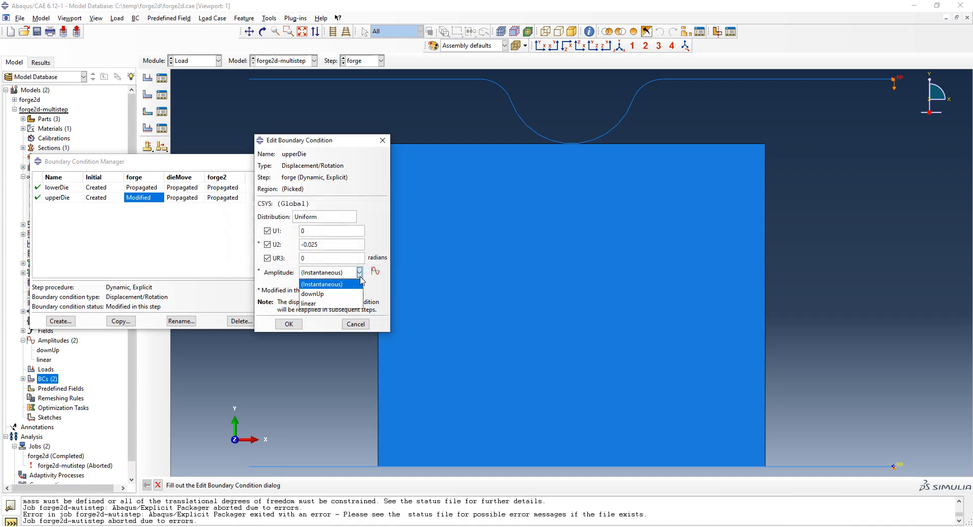
left_click(326, 293)
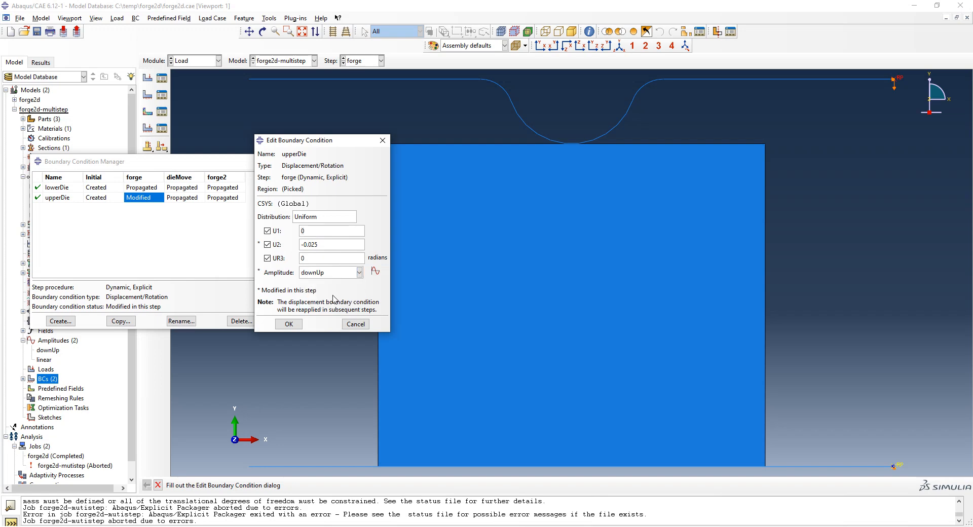
left_click(289, 324)
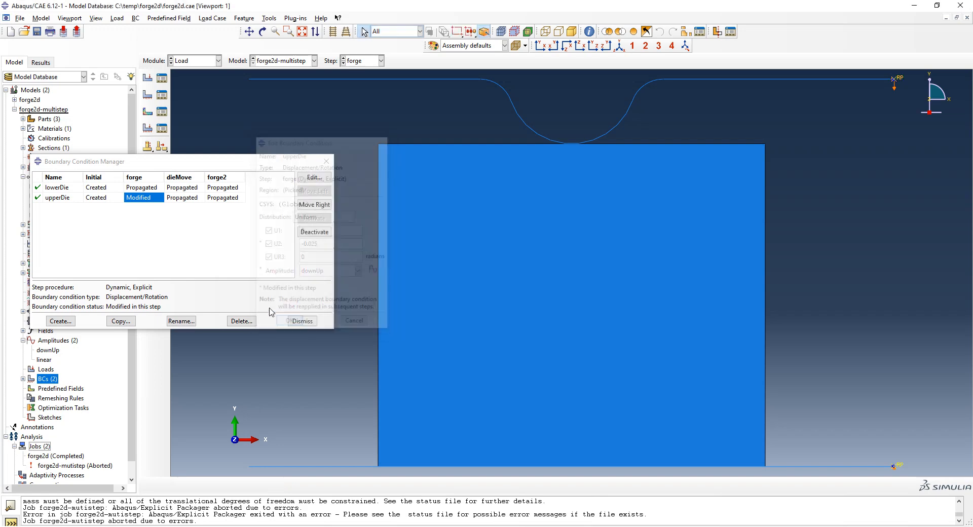
Modify upperDie in the dieMove step to U1 10e-3 and U2 0, using the linear amplitude.
left_click(186, 198)
left_click(314, 177)
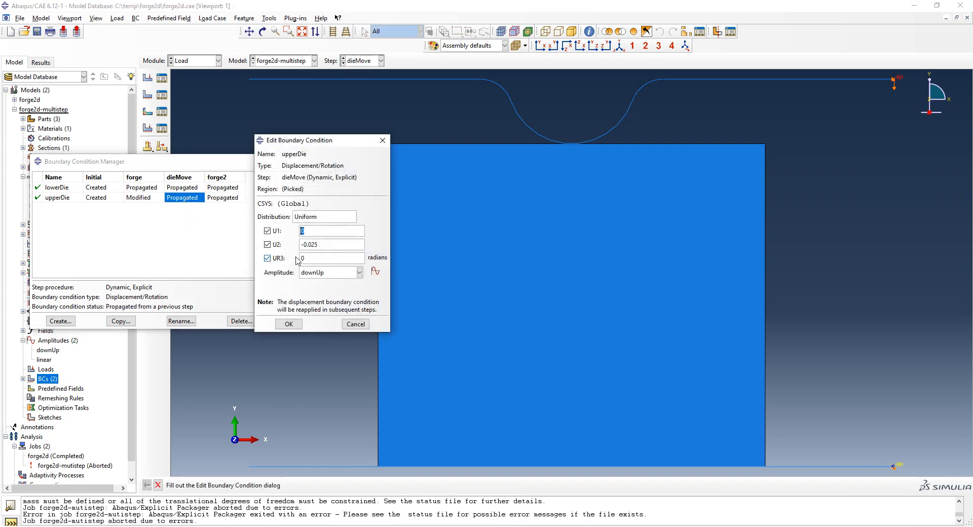
left_click(267, 245)
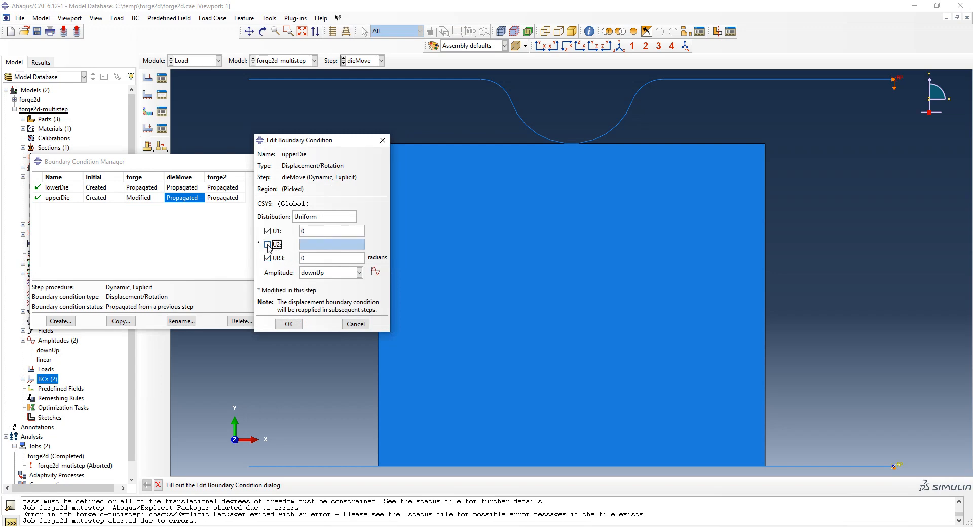
left_click(267, 245)
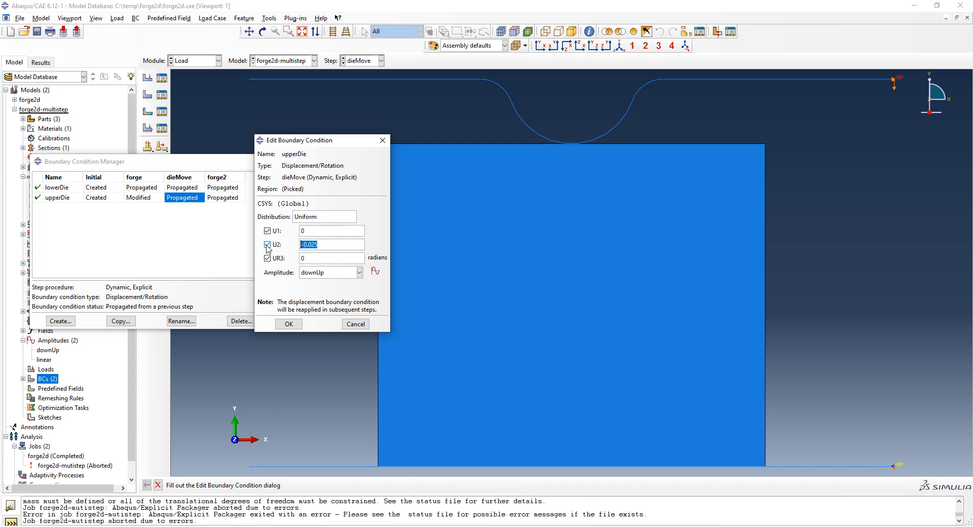
type("0")
left_click(269, 231)
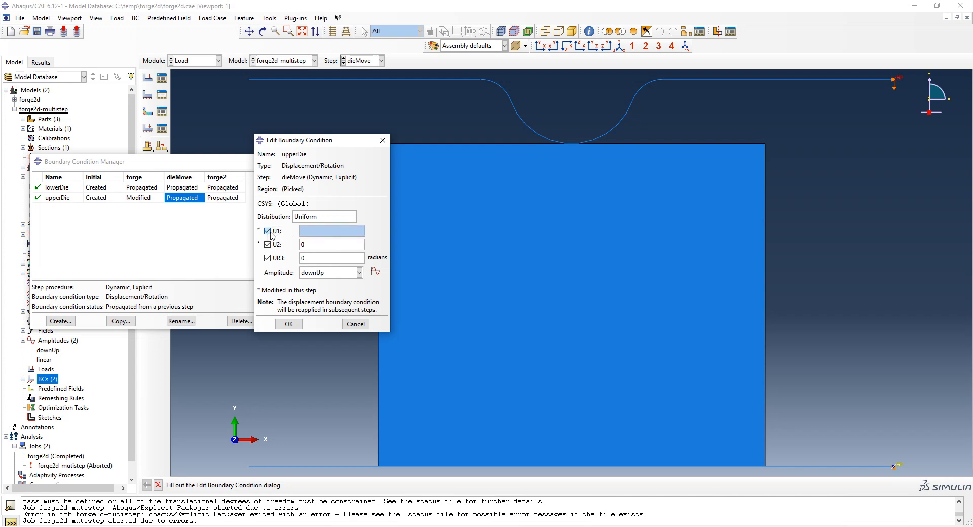
left_click(270, 232)
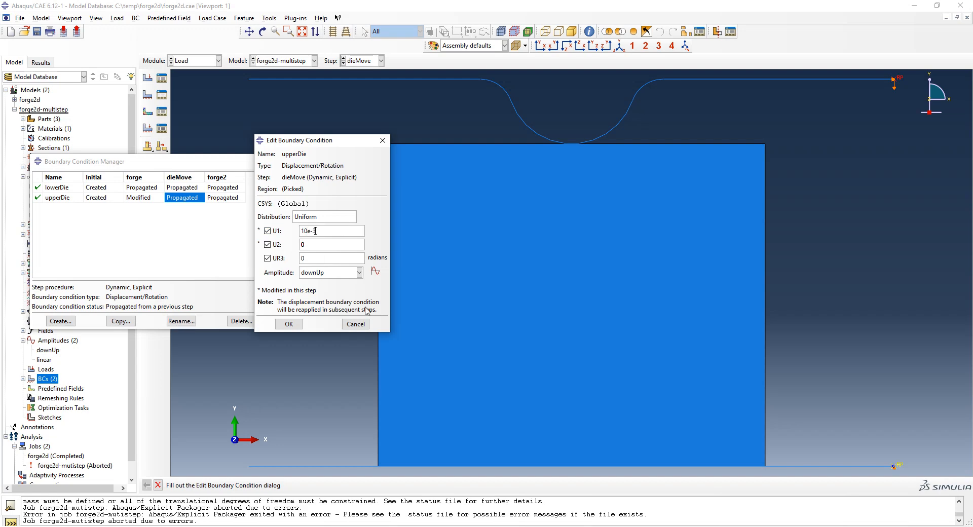
left_click(359, 272)
left_click(332, 304)
left_click(289, 324)
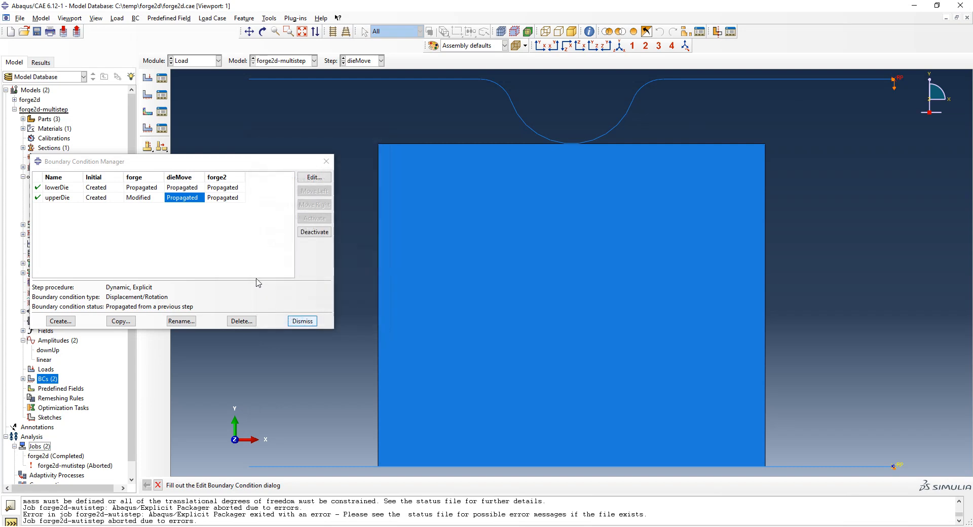
Modify upperDie in the forge2 step to use the downUp amplitude with U1 0 and a downward U2 displacement.
left_click(226, 198)
left_click(325, 181)
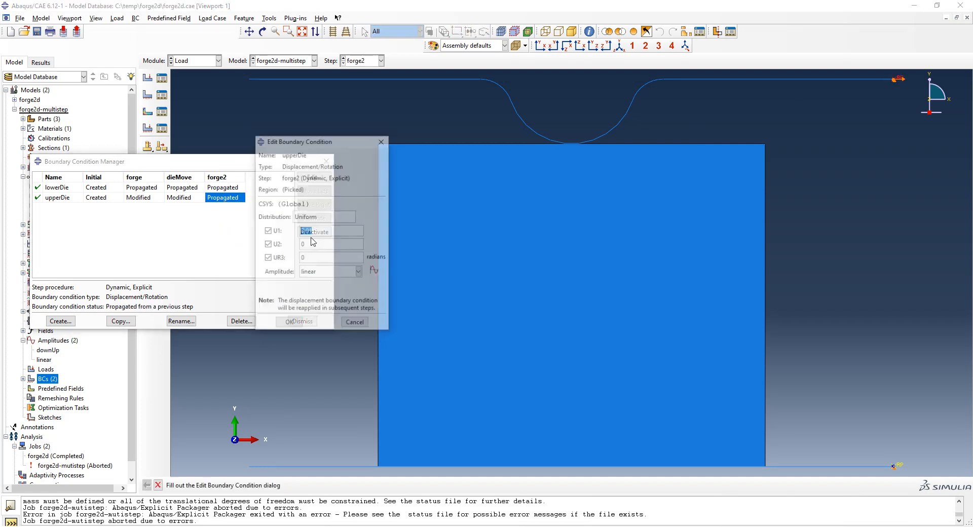
left_click(334, 273)
left_click(319, 294)
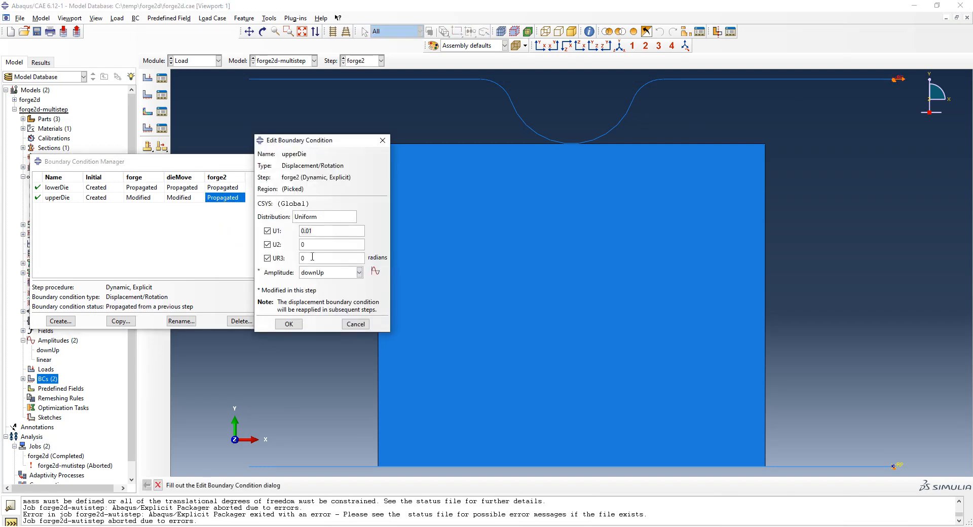
double_click(316, 231)
type("0")
left_click(288, 324)
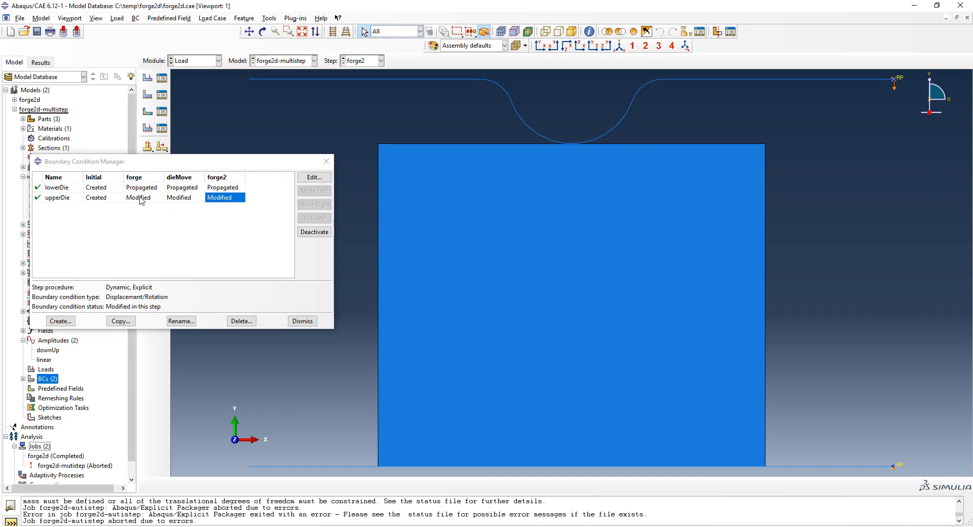
left_click(302, 321)
Resubmit the forge2d-mutistep job, overwriting its existing files, and monitor the run while allowing the solver through the firewall.
right_click(64, 467)
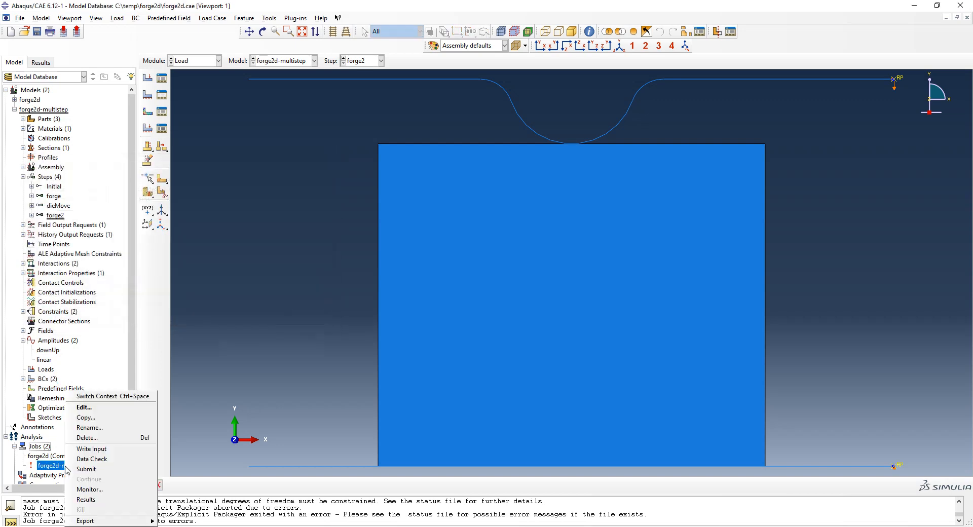
left_click(152, 462)
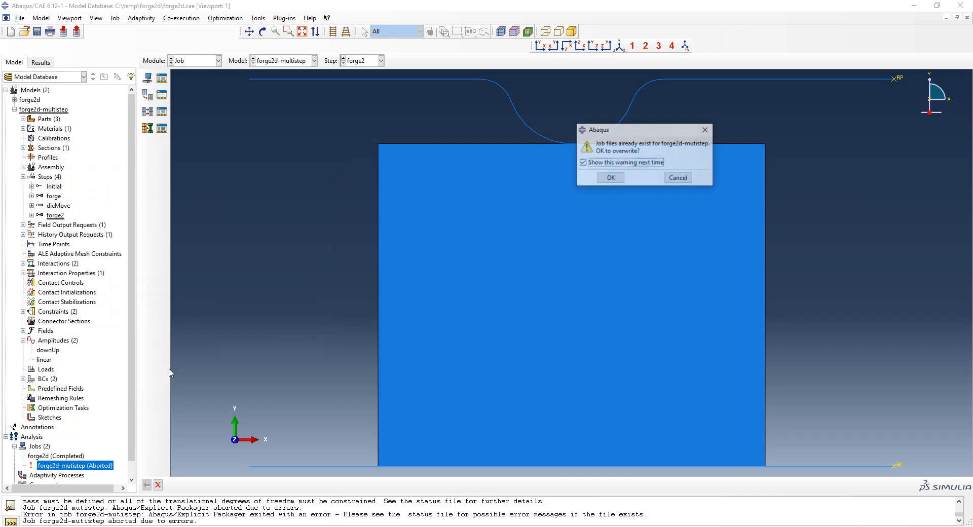
left_click(608, 179)
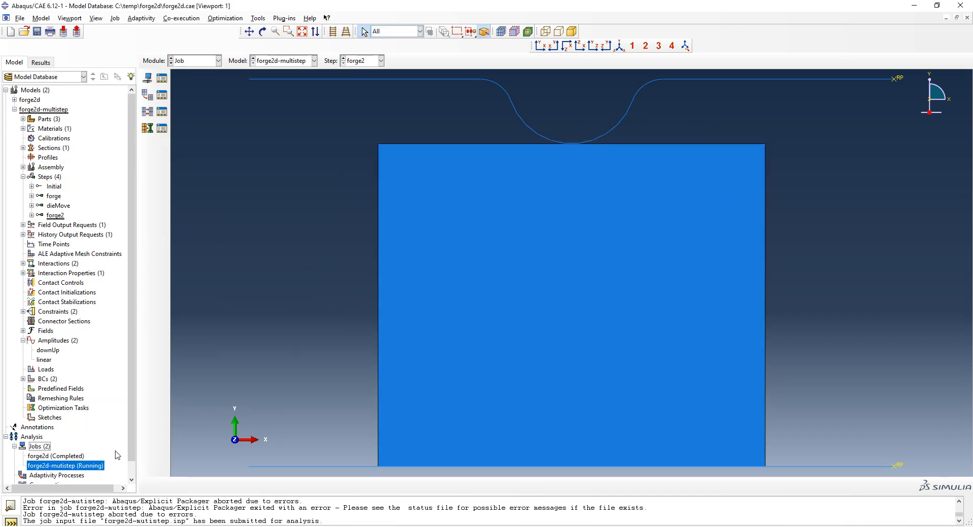
right_click(101, 465)
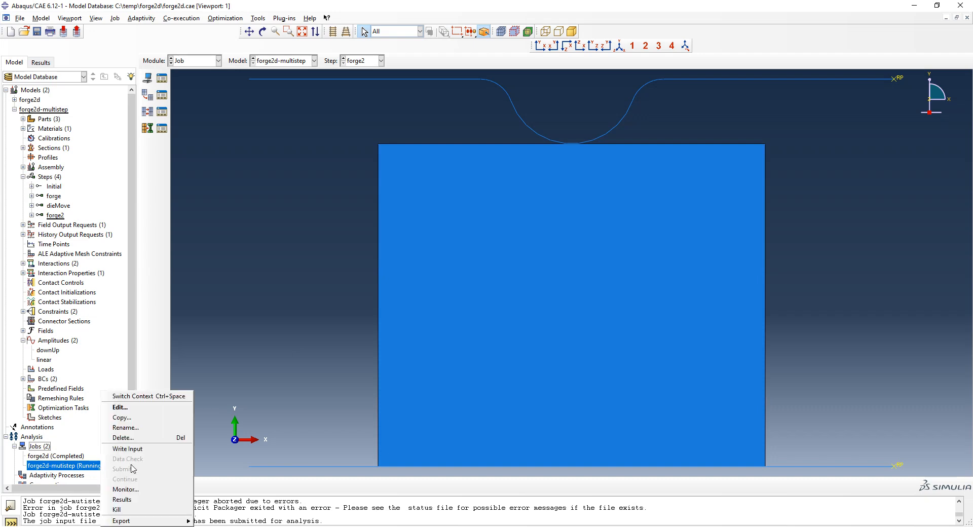
left_click(127, 489)
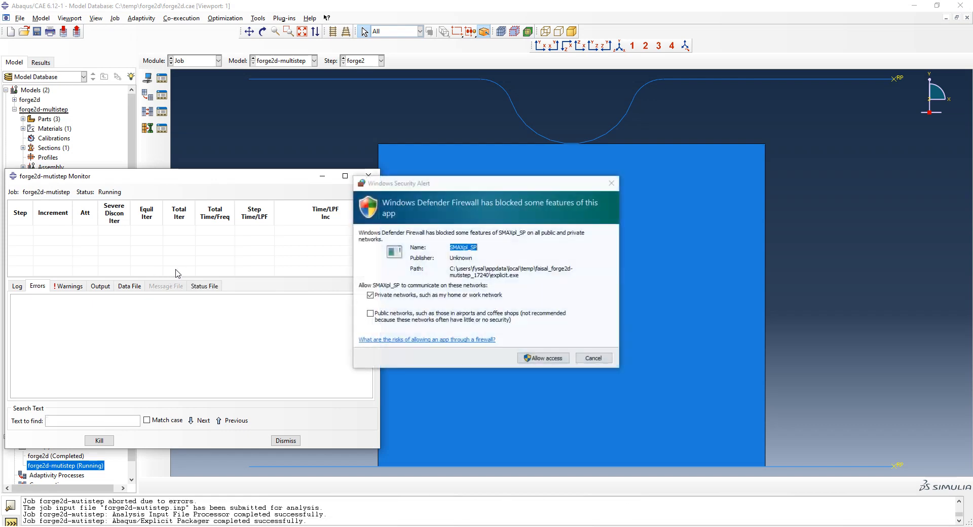
left_click(541, 358)
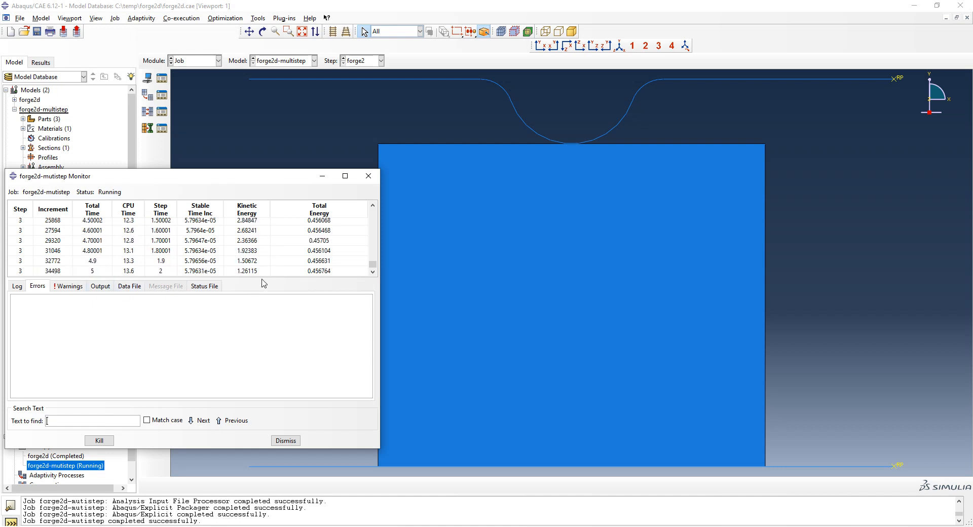
Review the warnings, errors and log of the forge2d-mutistep run and close its monitor.
left_click(68, 287)
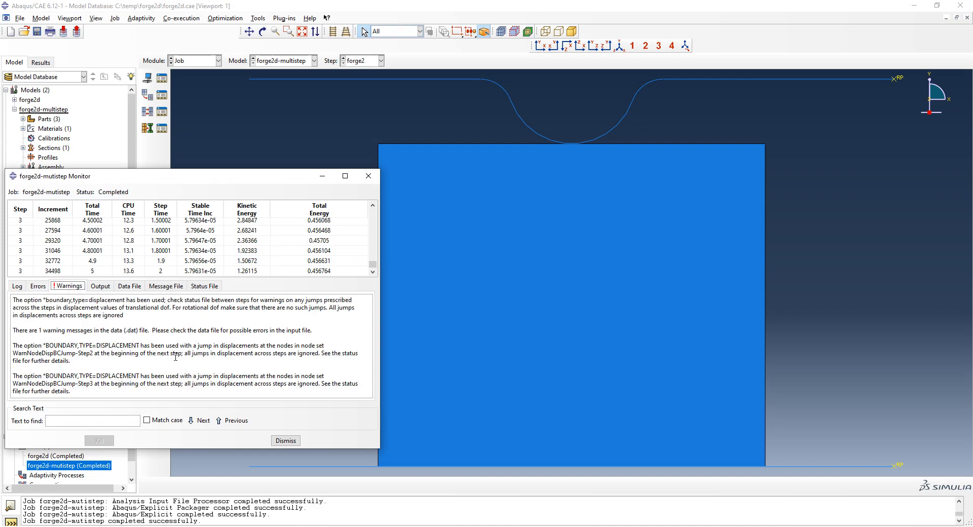
left_click(38, 286)
left_click(16, 286)
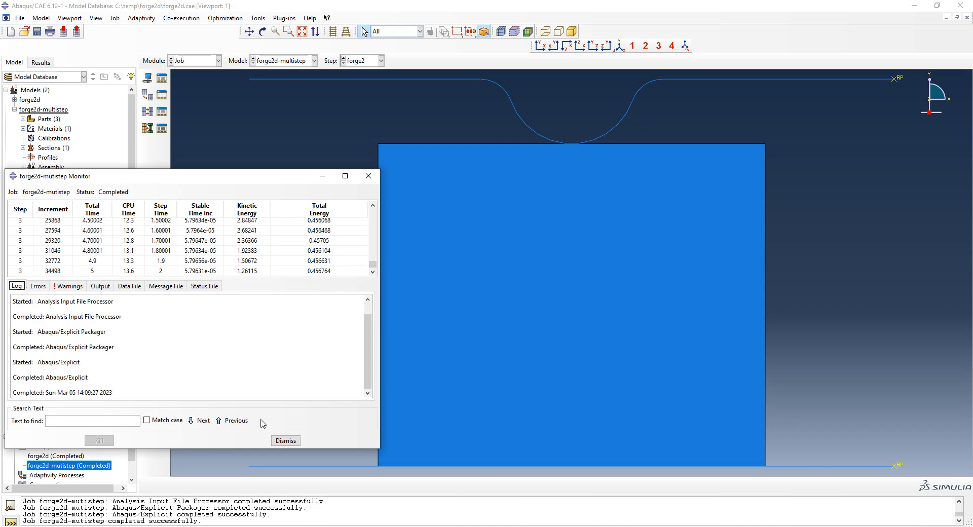
left_click(285, 441)
Open the forge2d-mutistep results and plot the von Mises stress contours on the deformed shape with both dies in view.
right_click(63, 466)
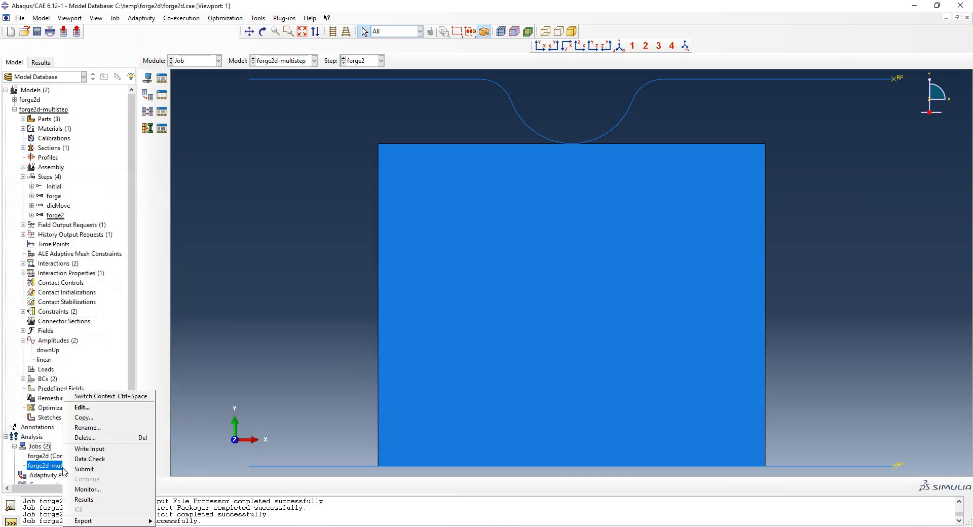
left_click(84, 499)
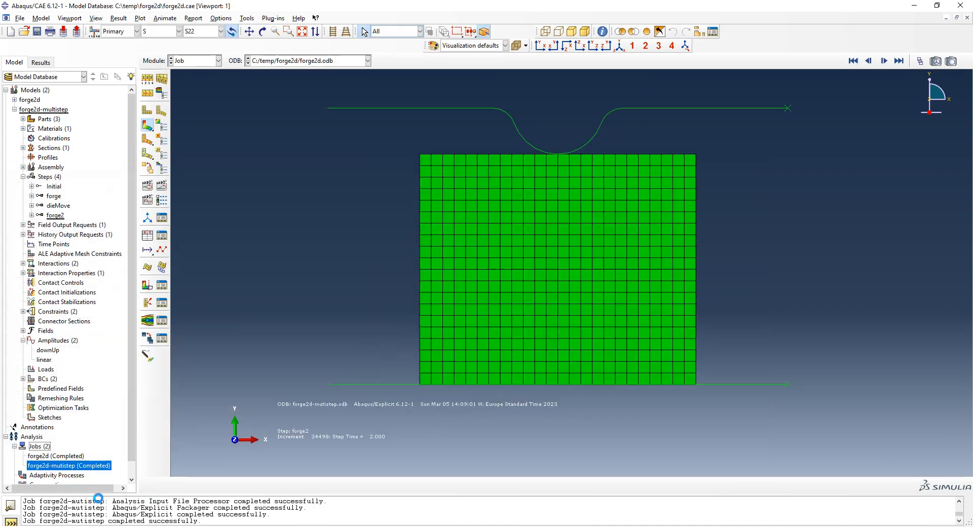
left_click(147, 126)
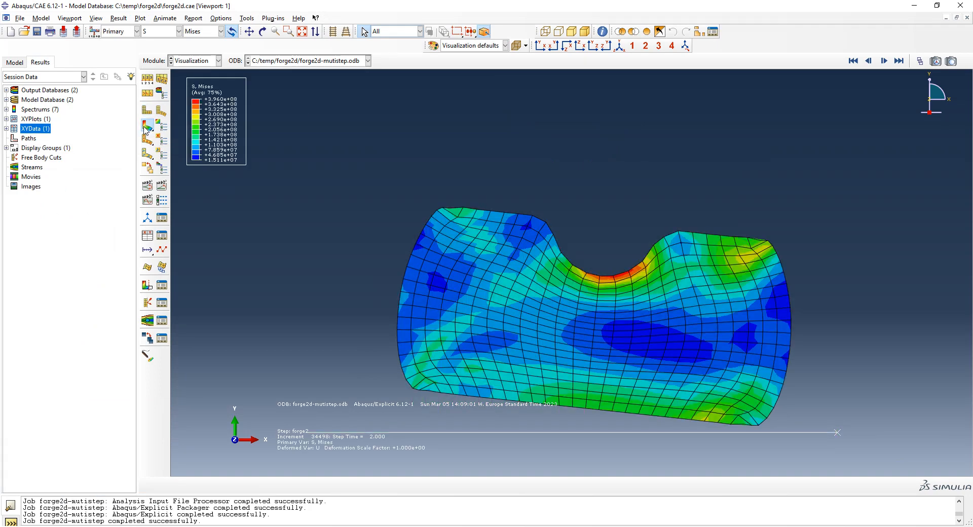
scroll(344, 241, "up", 3)
scroll(345, 241, "down", 6)
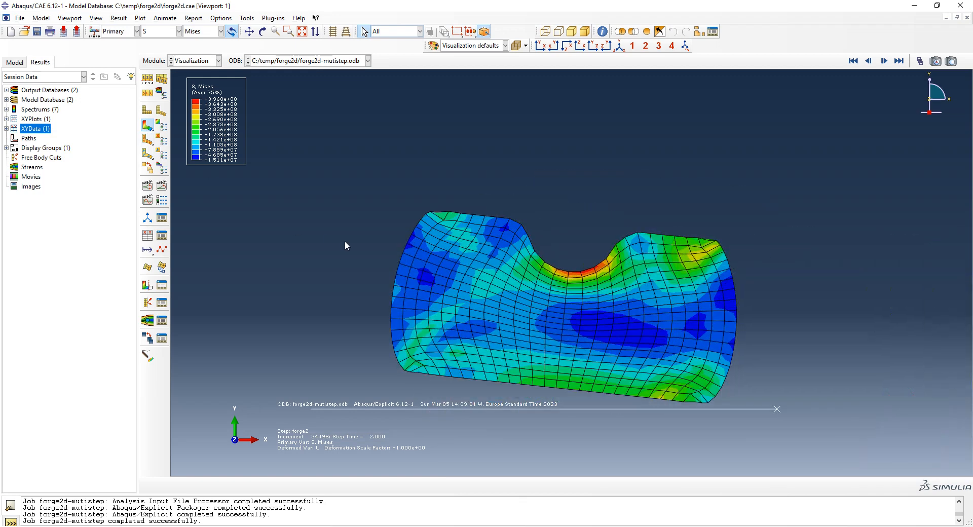
scroll(344, 241, "up", 3)
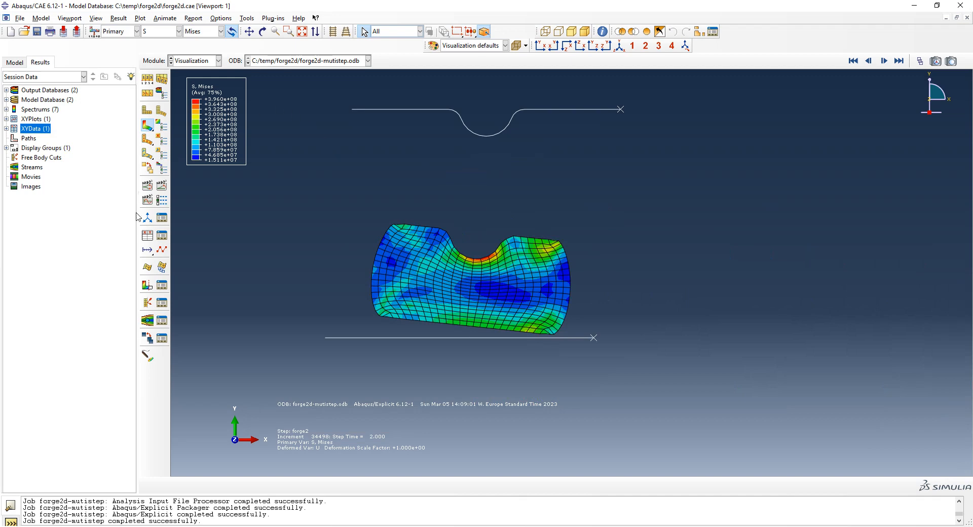
Play the time-history animation of all forging steps, stop it, and return to the model tree.
left_click(161, 185)
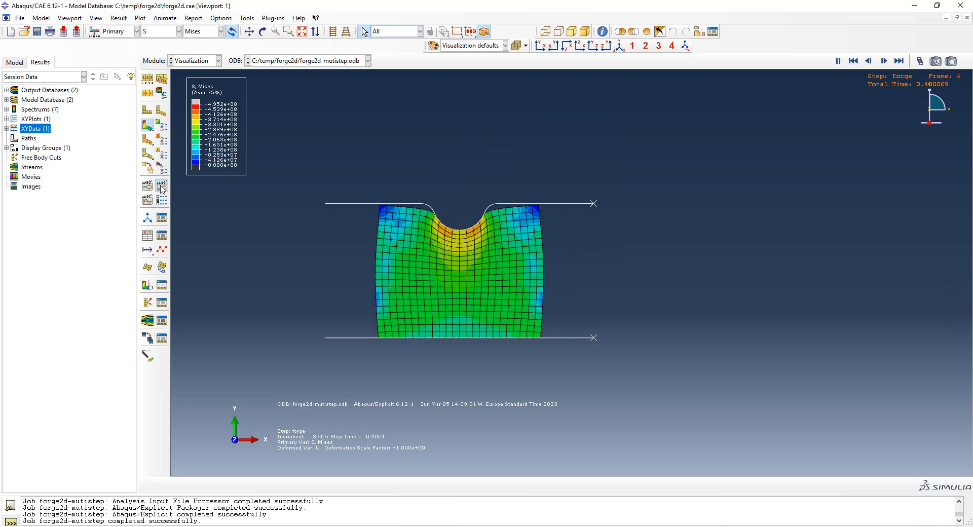
left_click(161, 189)
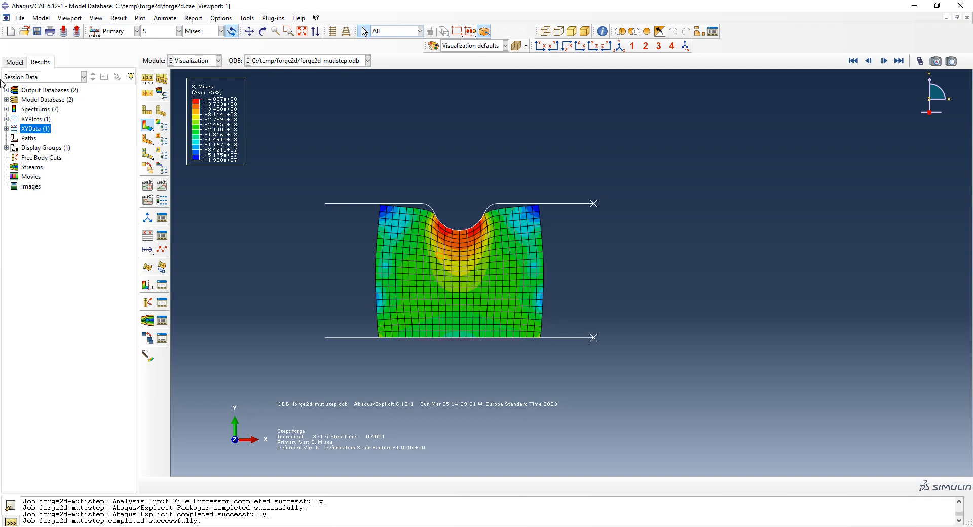
left_click(14, 64)
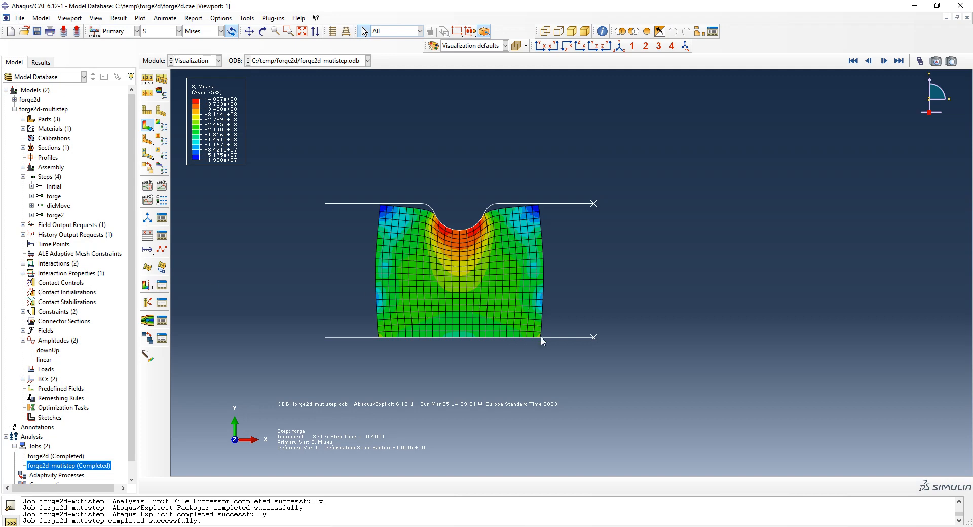
Create a contact interaction property named friction_lowerDie and add tangential behavior, normal behavior and geometric properties to it.
double_click(71, 274)
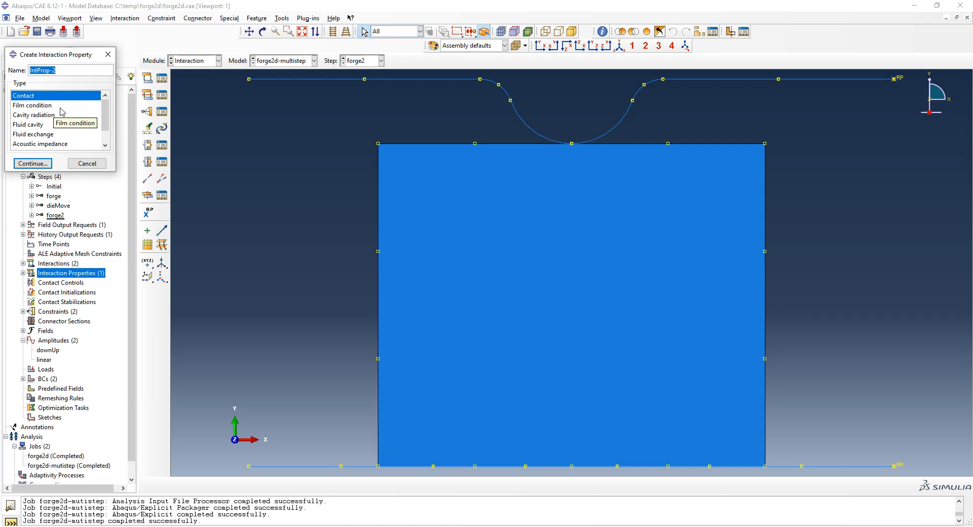
key("BackSpace")
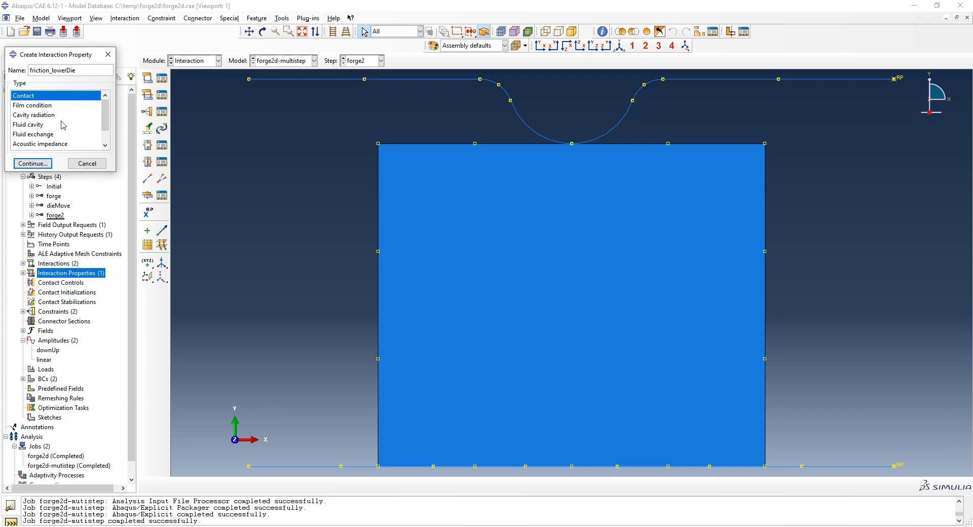
left_click(32, 163)
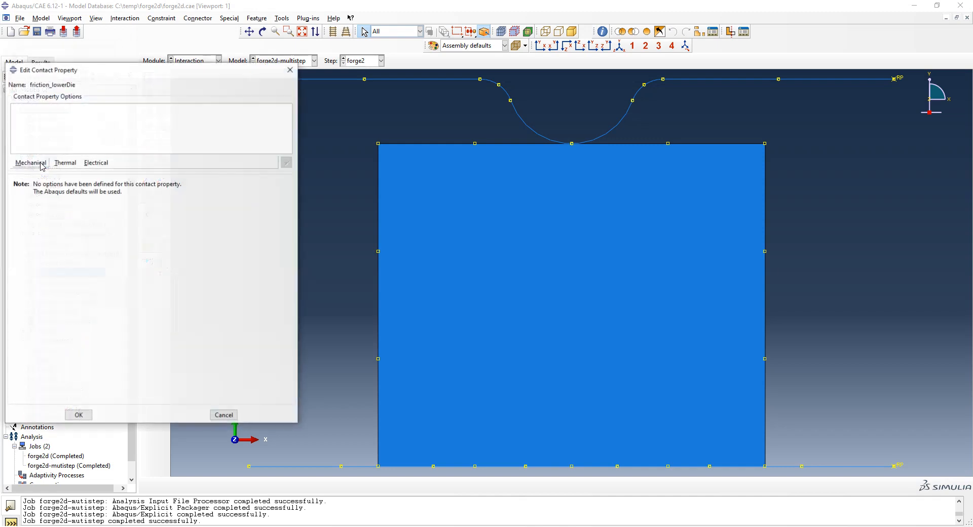
left_click(30, 162)
left_click(50, 173)
left_click(31, 162)
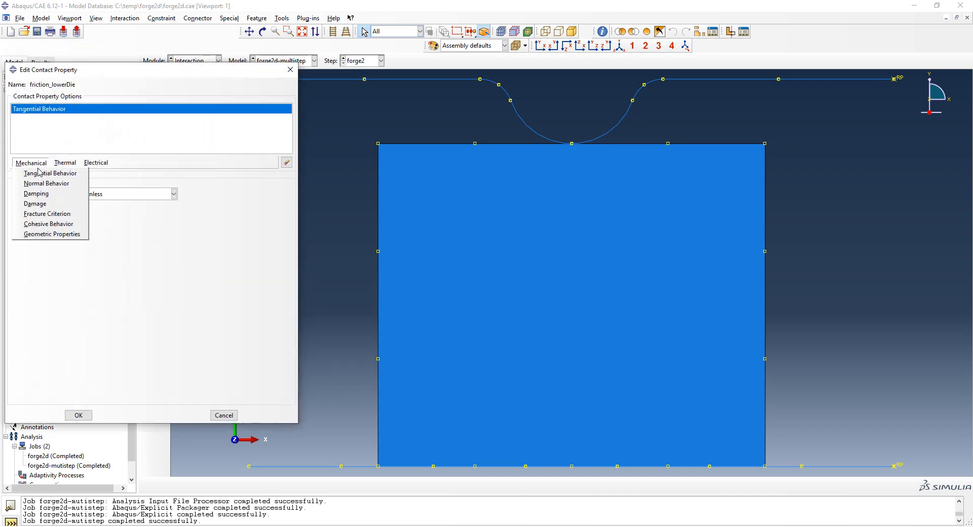
left_click(39, 186)
left_click(31, 162)
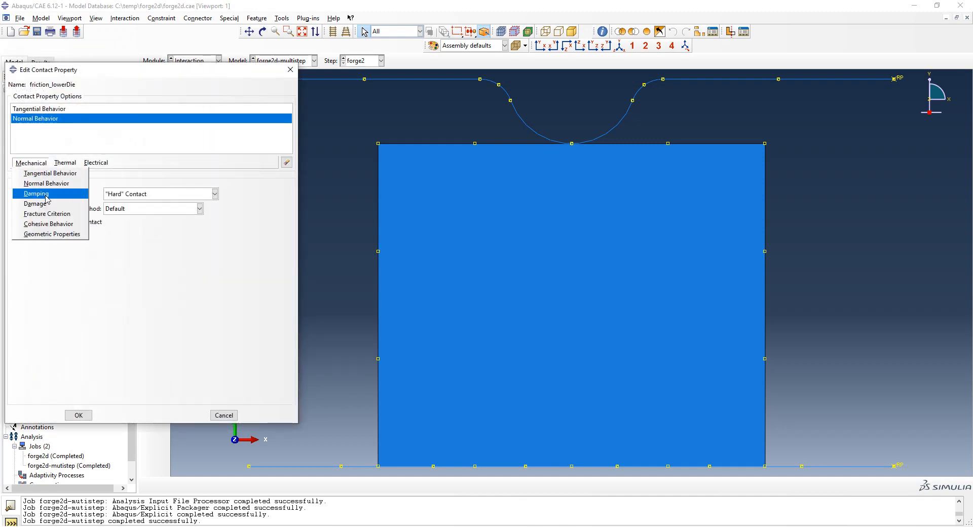
left_click(59, 234)
Give friction_lowerDie a penalty friction coefficient of 0.5 and disallow separation after contact in its normal behavior.
left_click(51, 109)
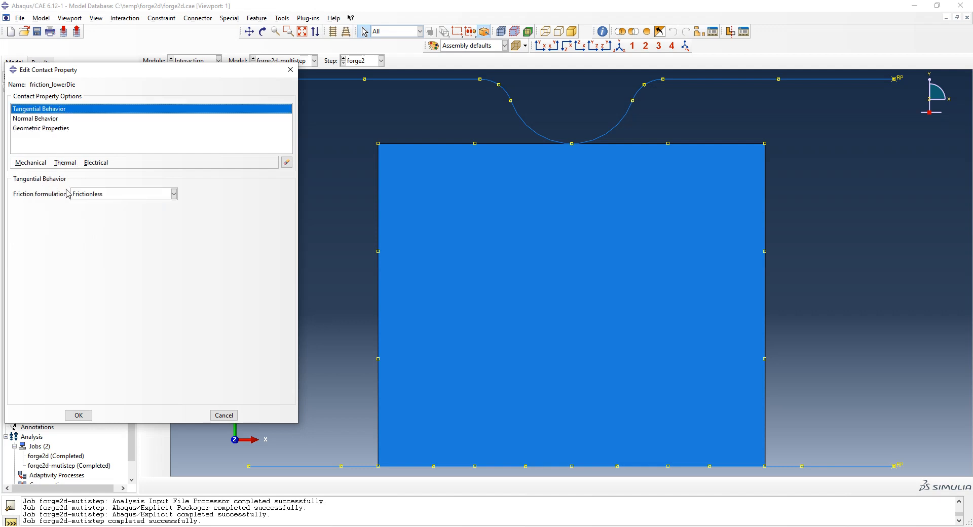
left_click(106, 196)
left_click(91, 215)
left_click(45, 299)
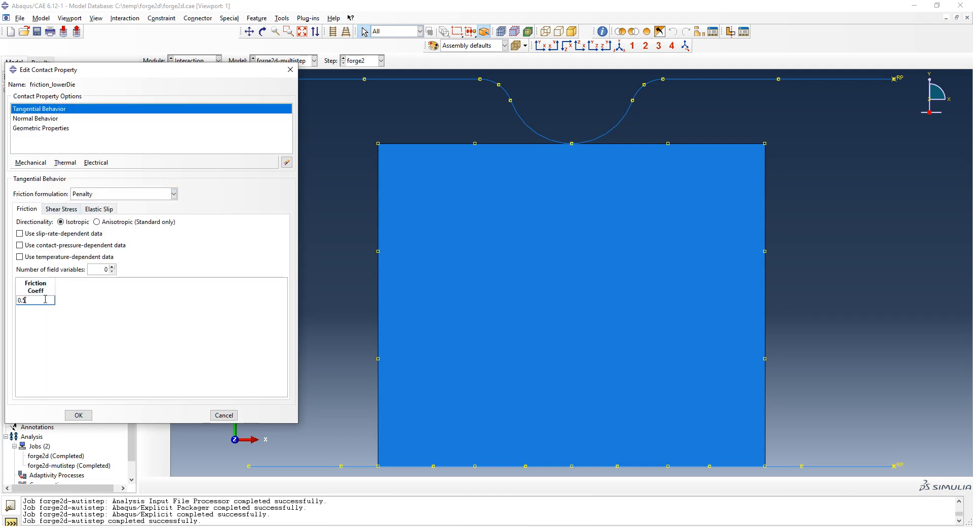
left_click(39, 119)
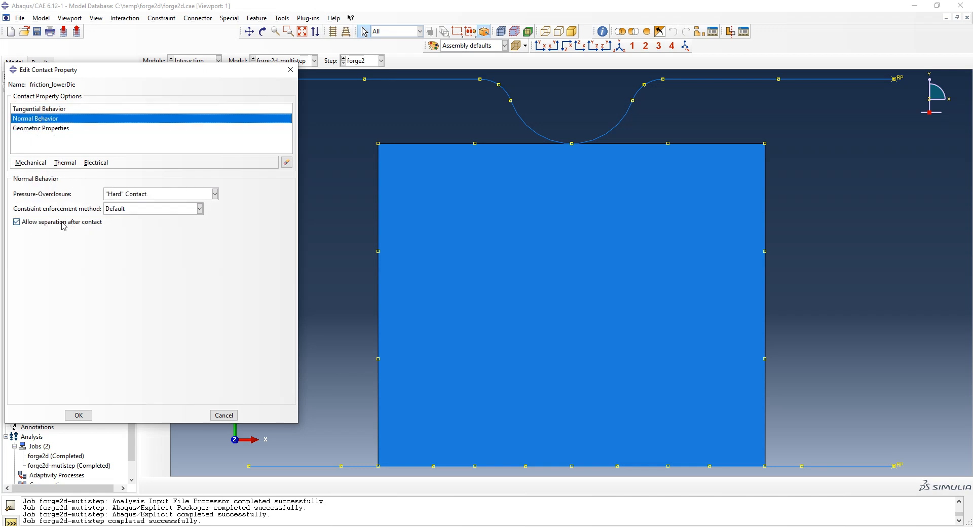
left_click(40, 222)
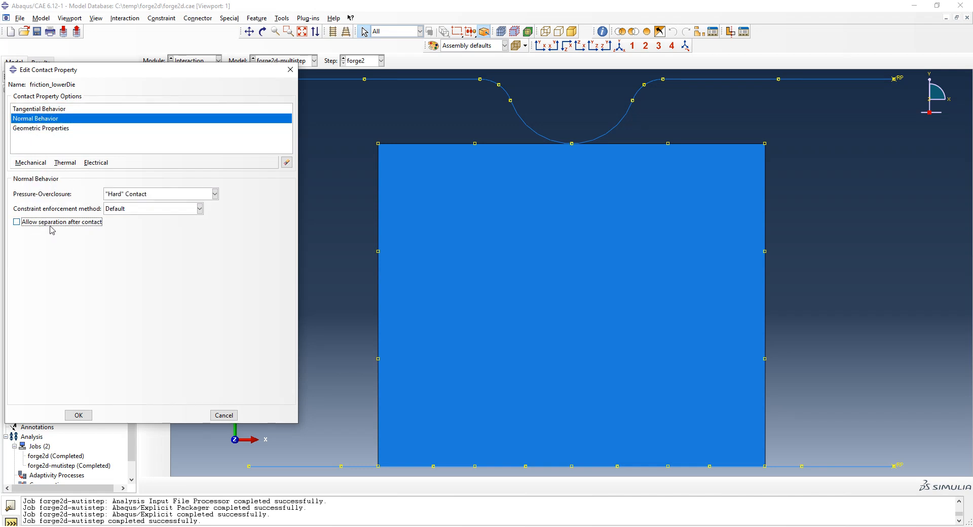
left_click(79, 415)
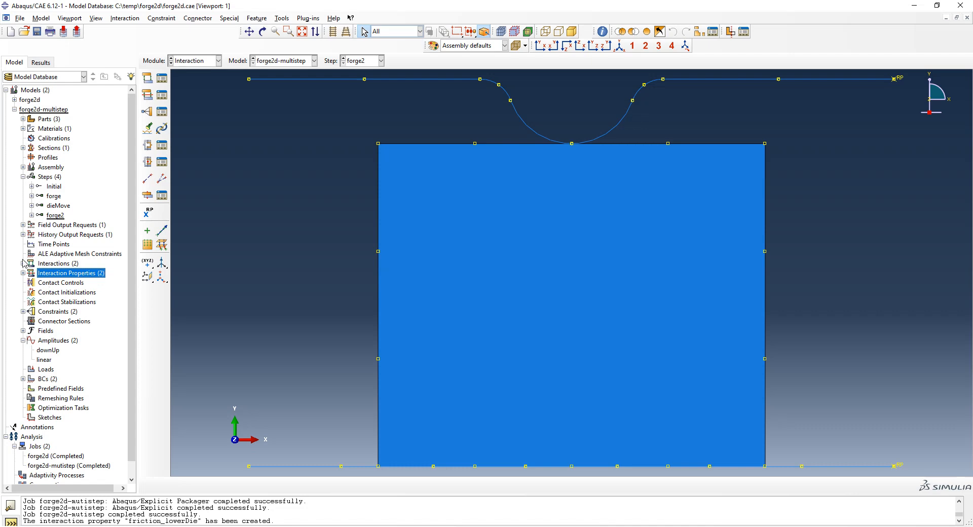
Assign the friction_lowerDie contact property to the lowerDie_block interaction.
left_click(23, 263)
double_click(56, 273)
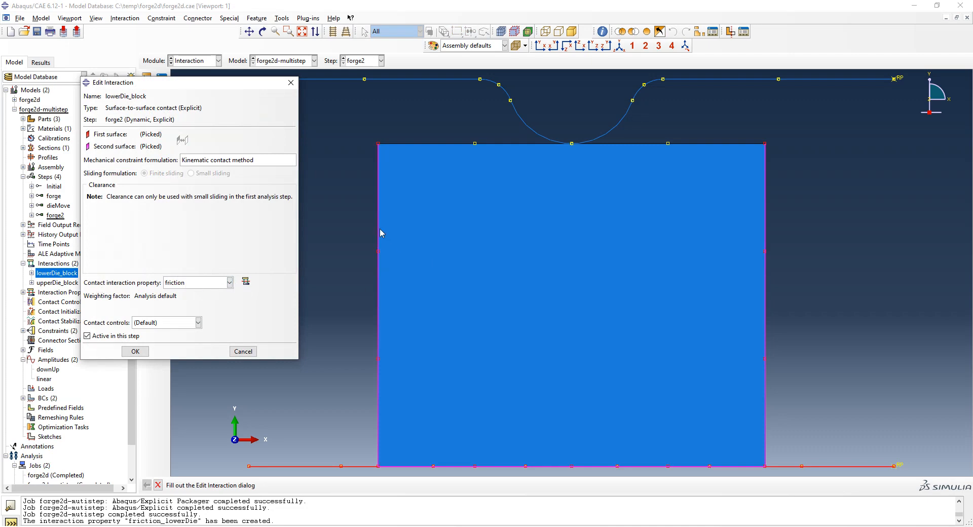
left_click(230, 282)
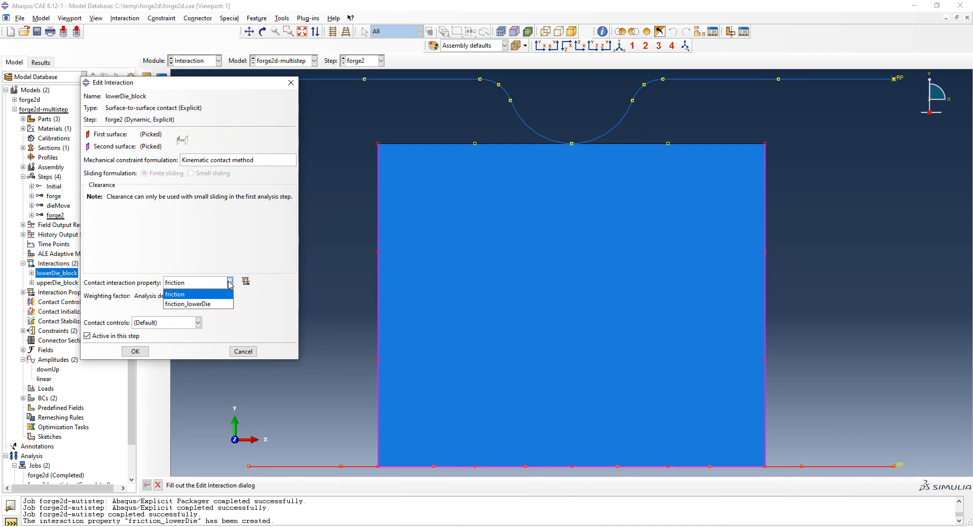
left_click(198, 299)
left_click(131, 352)
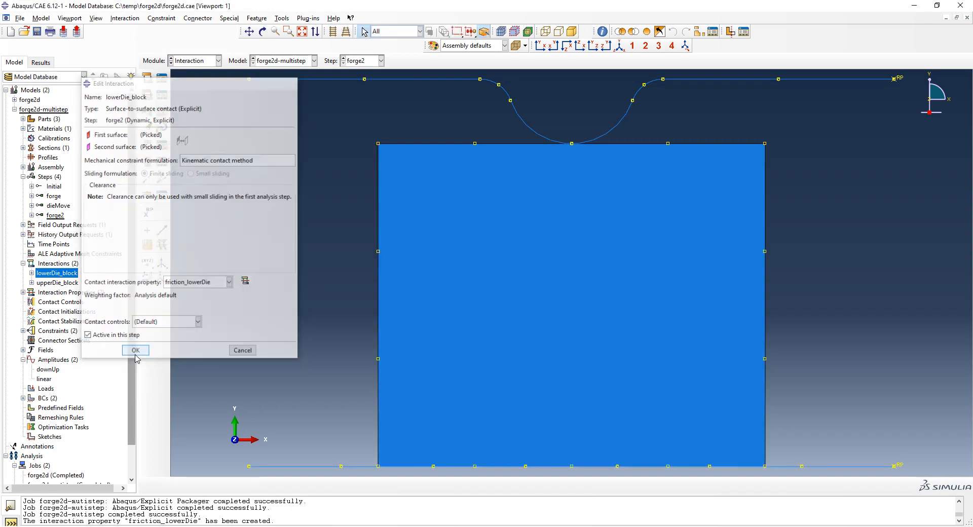
left_click(23, 263)
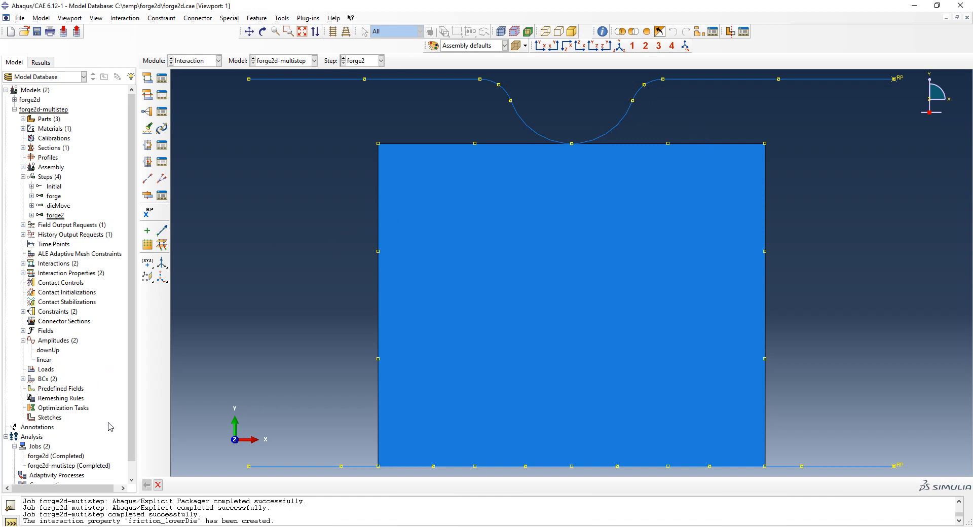
Edit the downUp amplitude table, revising the amplitude value at time 2.
scroll(110, 427, "down", 2)
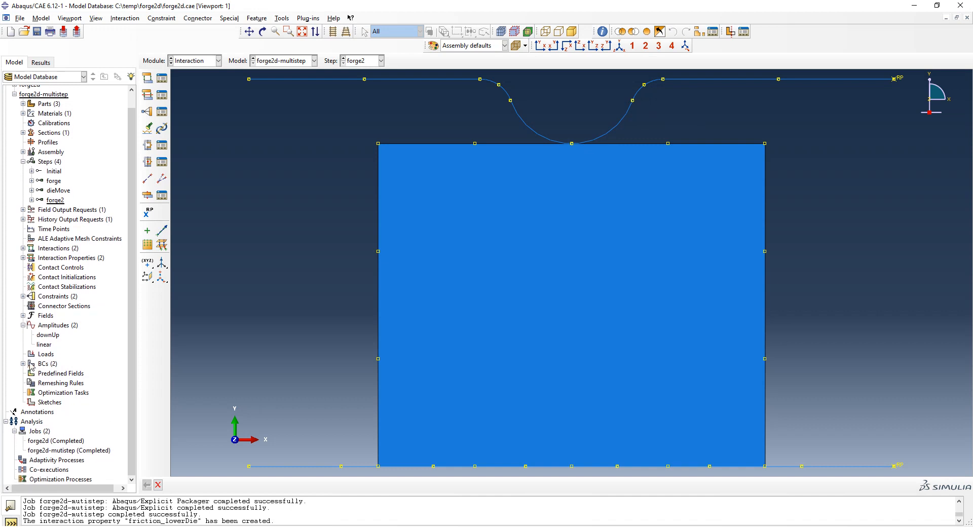
left_click(22, 363)
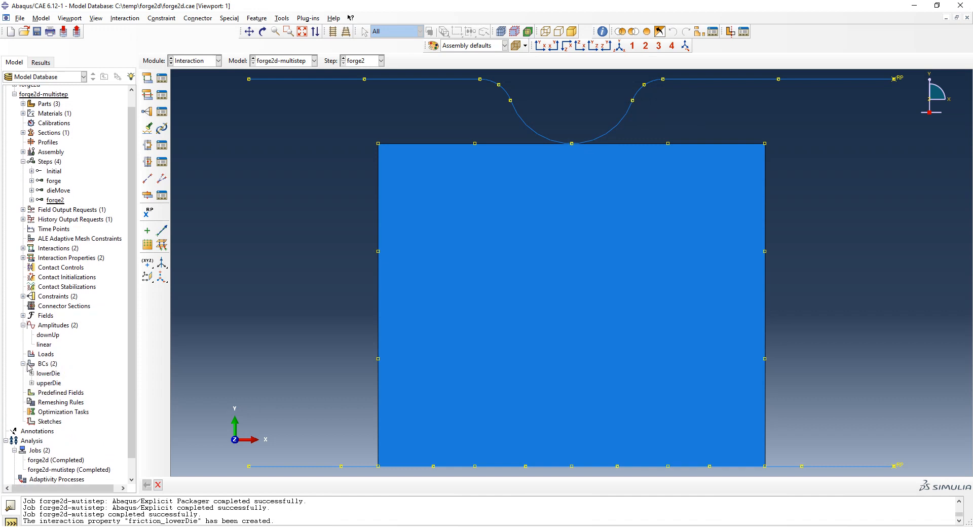
left_click(49, 336)
right_click(48, 337)
left_click(75, 356)
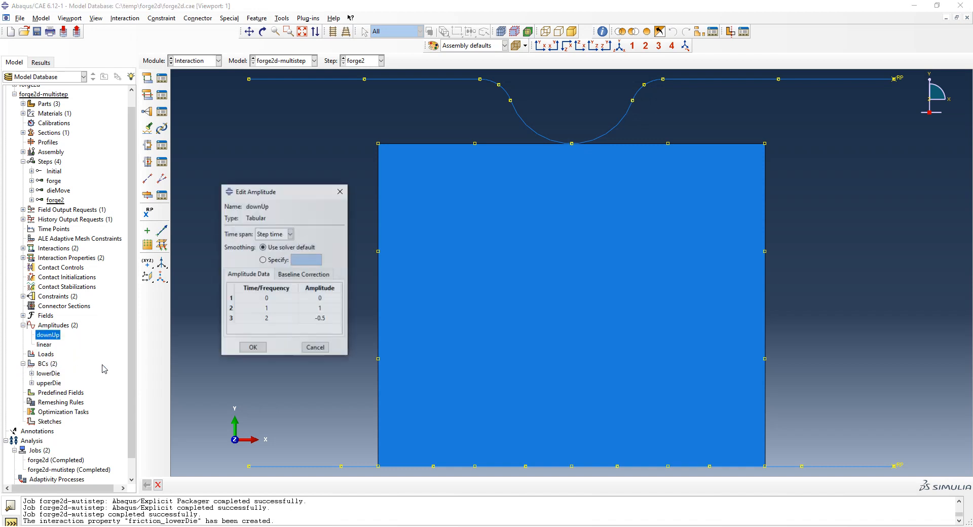
left_click(330, 320)
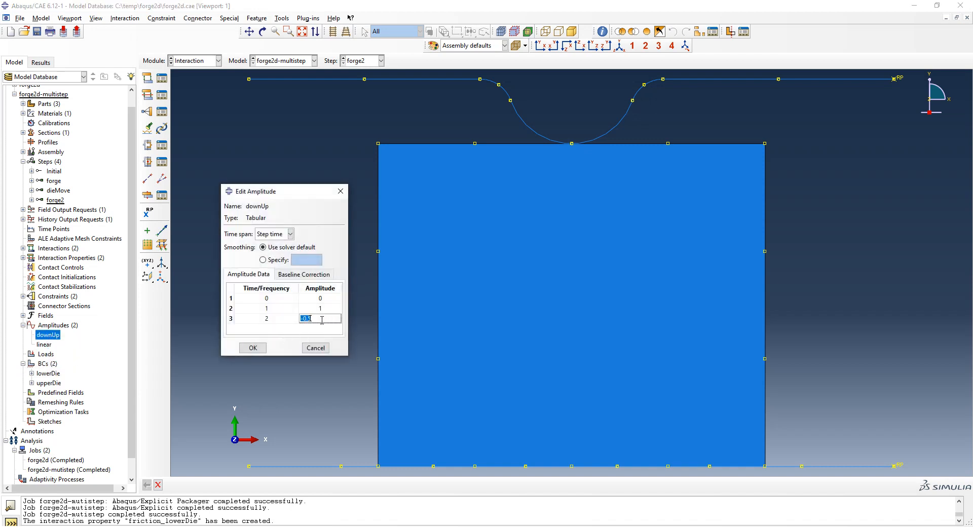
left_click(321, 320)
left_click(262, 349)
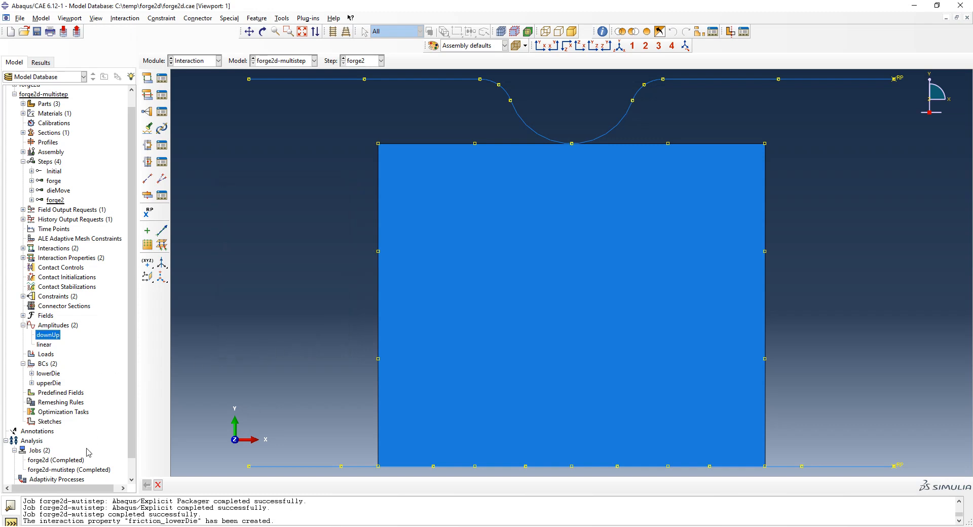
Resubmit the forge2d-mutistep job, overwriting its existing files.
right_click(80, 472)
left_click(99, 469)
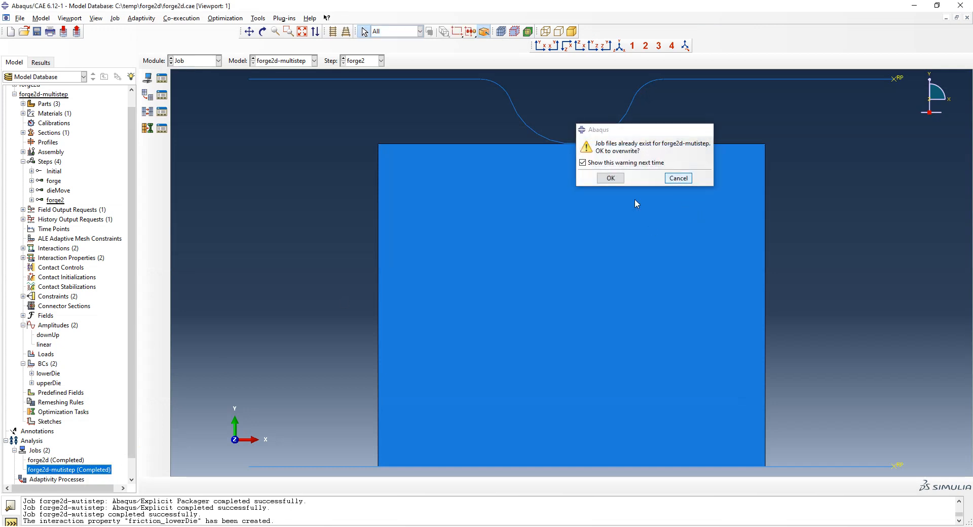
left_click(611, 177)
right_click(81, 474)
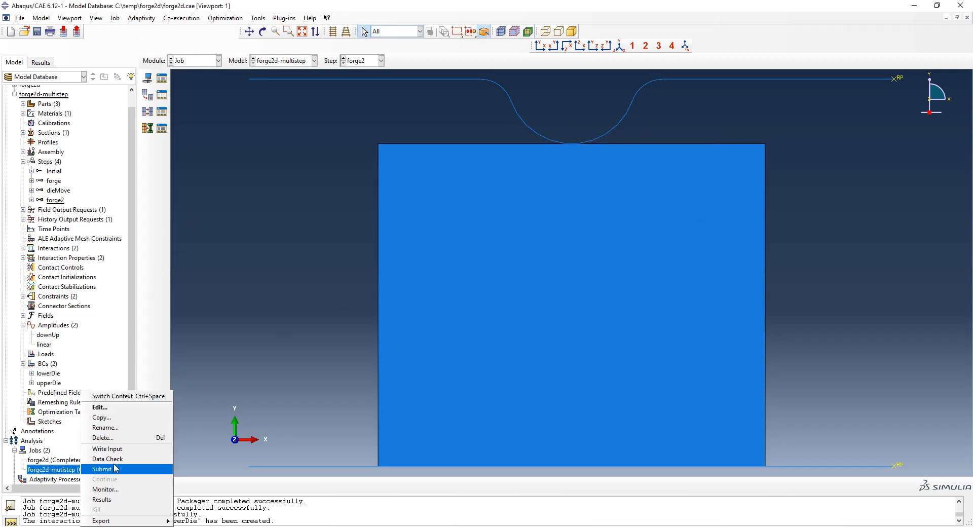
left_click(99, 468)
left_click(610, 177)
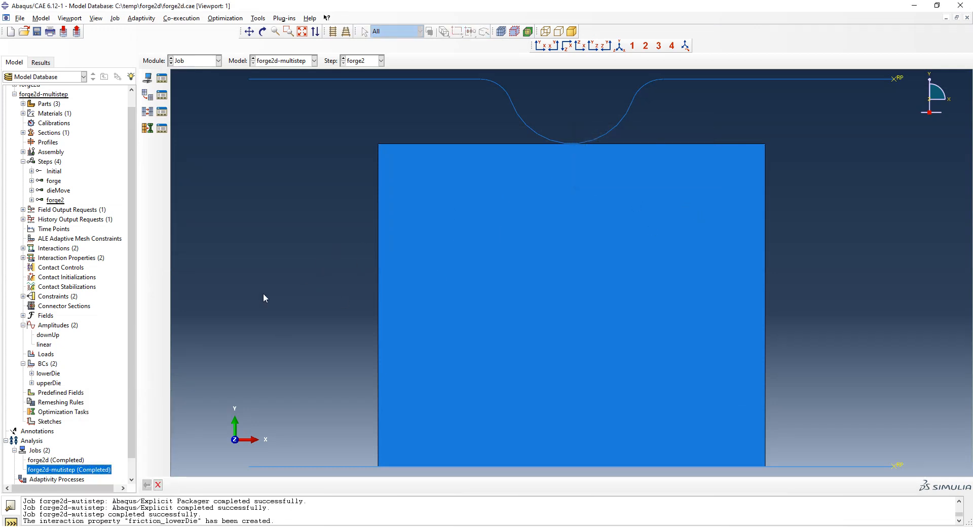
Monitor the forge2d-mutistep run to completion, allowing the solver through the firewall on private networks.
right_click(98, 474)
left_click(122, 489)
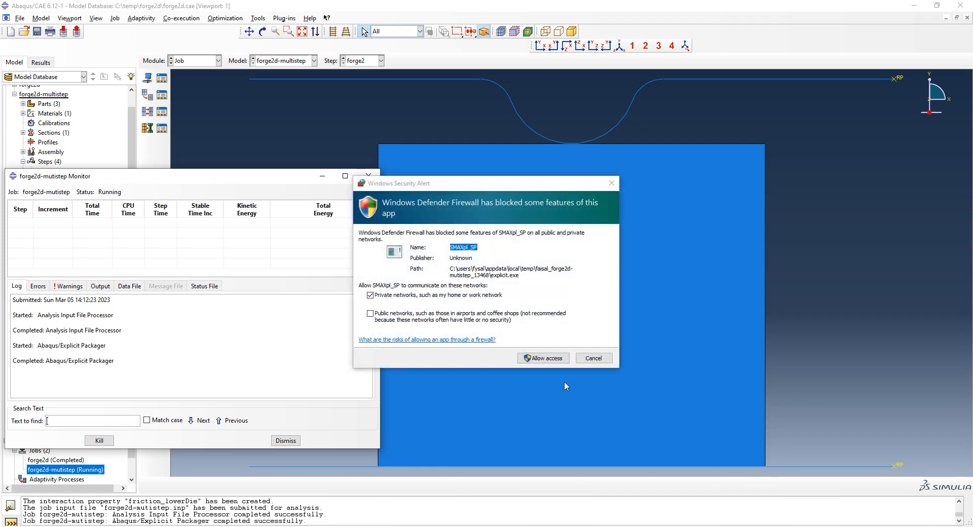
left_click(551, 358)
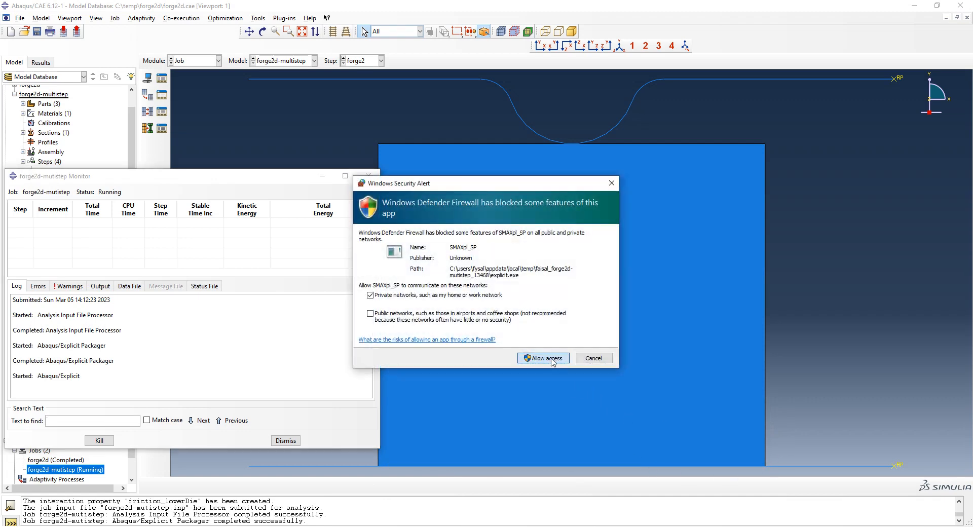
left_click(551, 359)
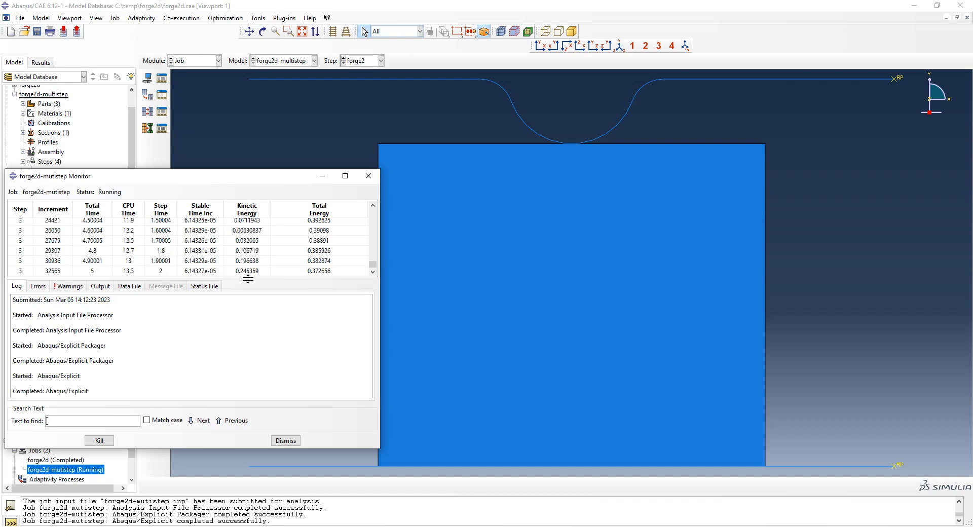
left_click(287, 440)
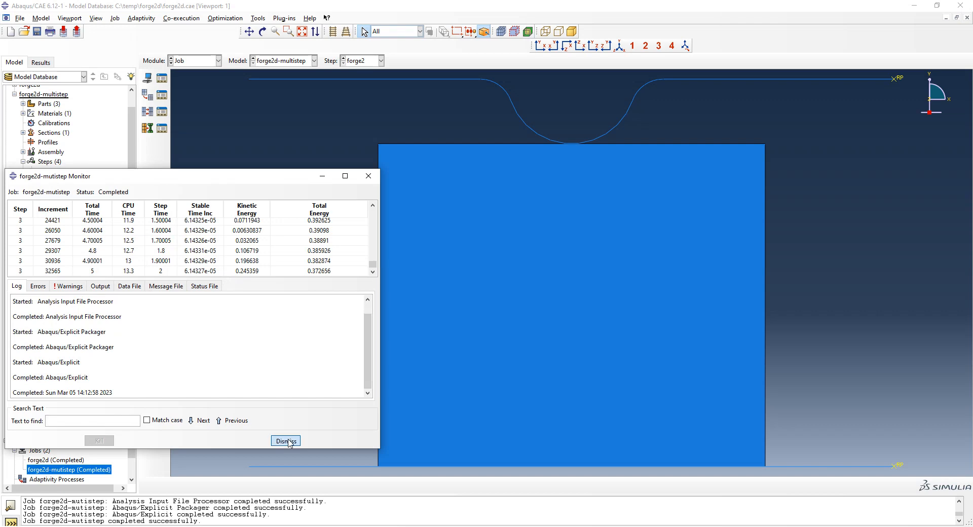
Open the new forge2d-mutistep results and plot the von Mises stress contours on the deformed shape.
right_click(99, 474)
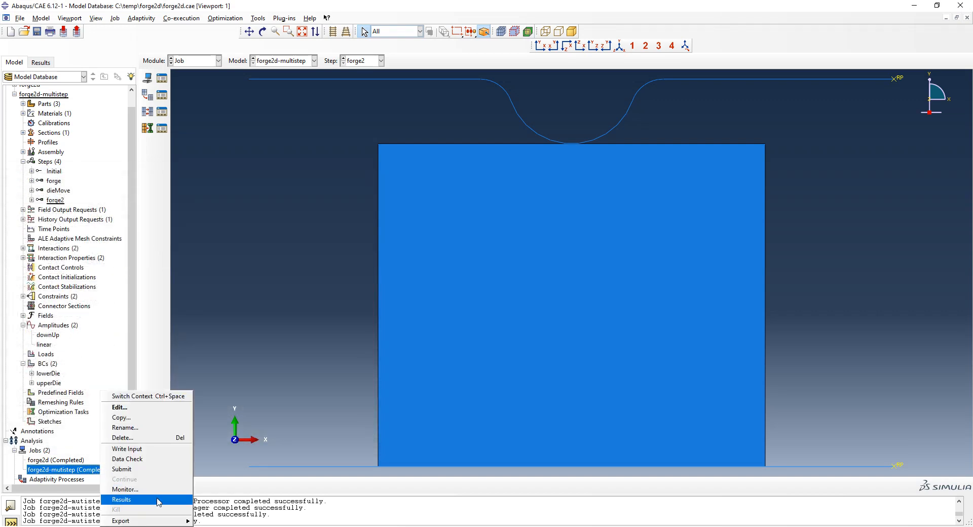
left_click(152, 501)
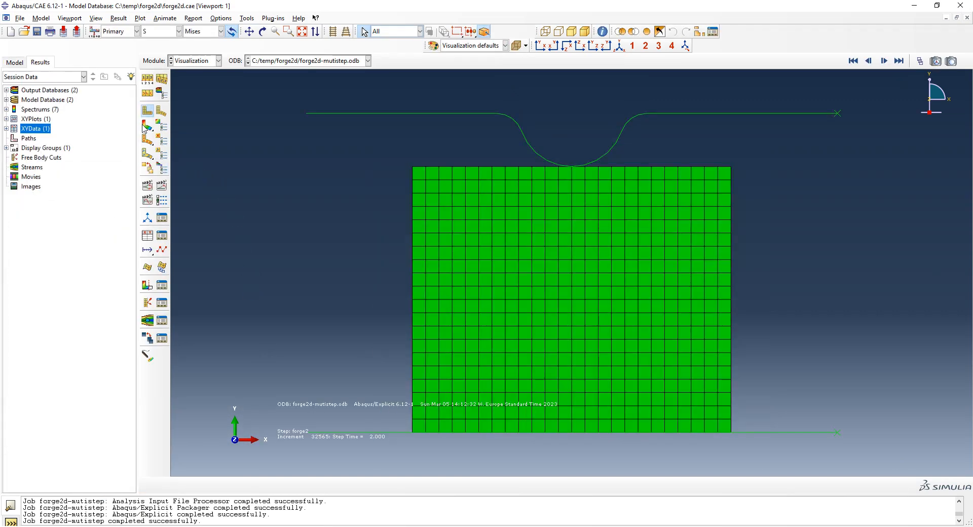
left_click(146, 125)
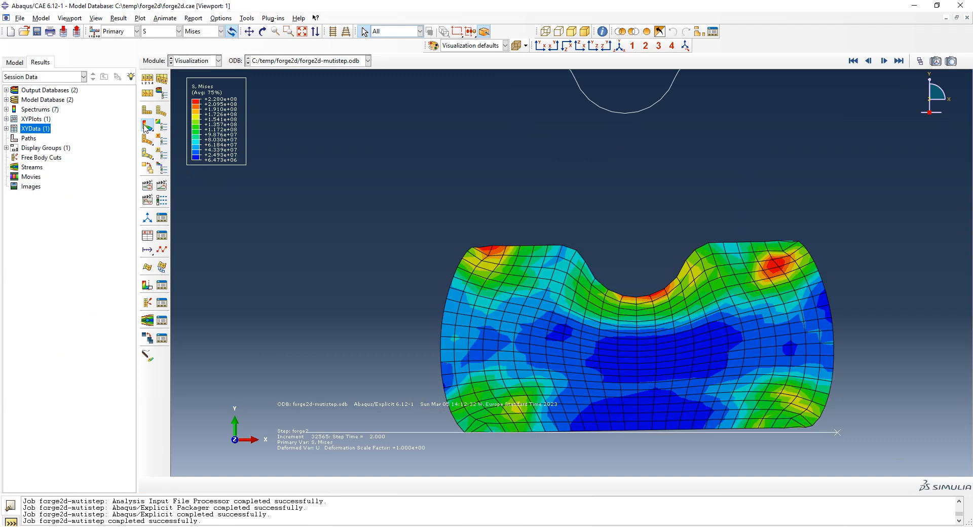
Play the time-history animation of the rerun forging simulation, stop it, and return to the model tree.
left_click(161, 186)
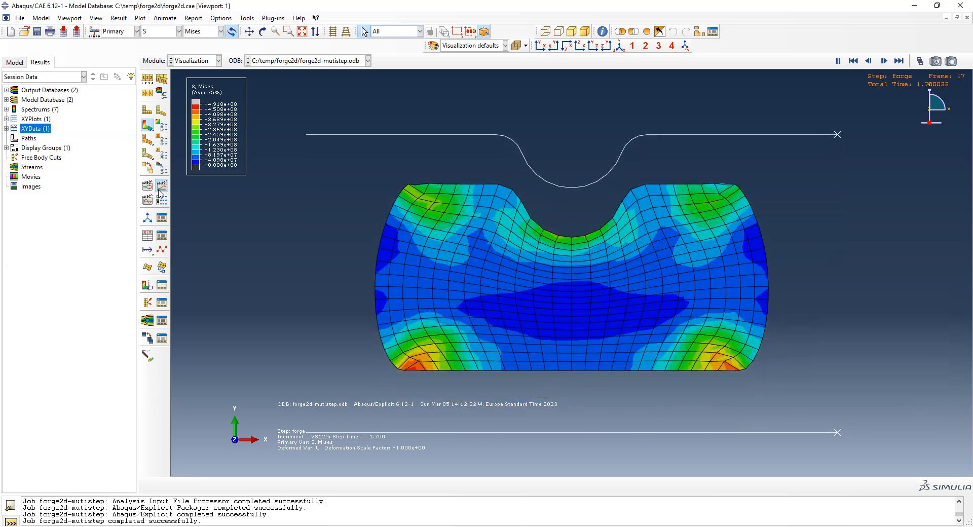
left_click(159, 191)
left_click(14, 62)
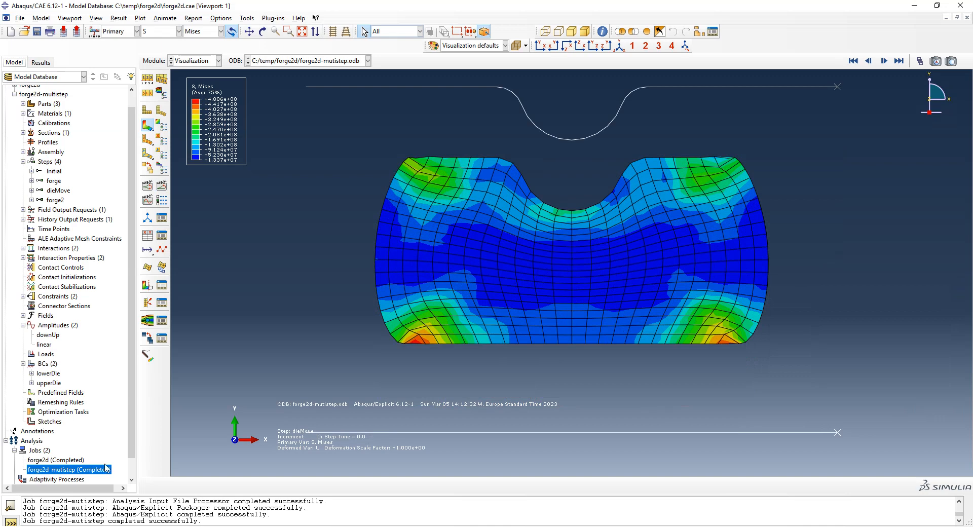
Create a mechanical Symmetry/Antisymmetry/Encastre boundary condition named pinned_block in the Initial step.
left_click(49, 367)
double_click(49, 366)
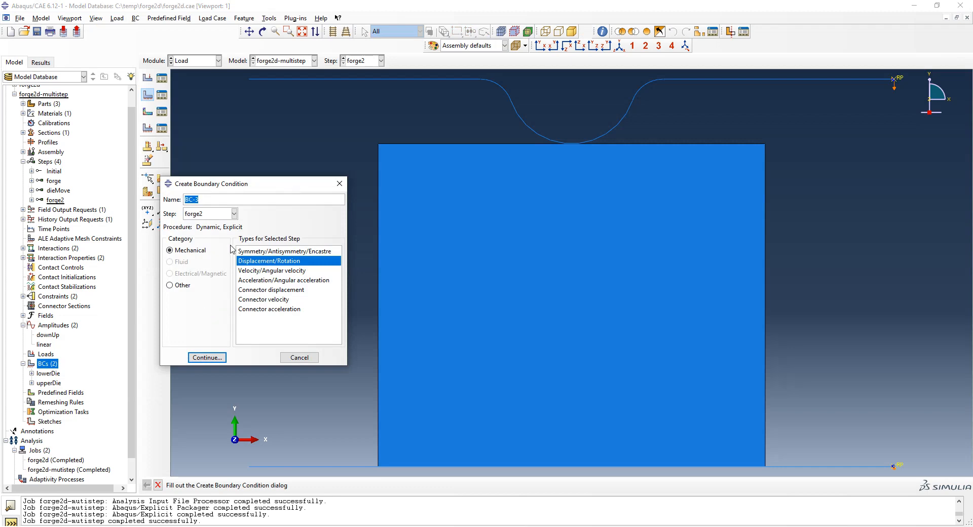
left_click(234, 213)
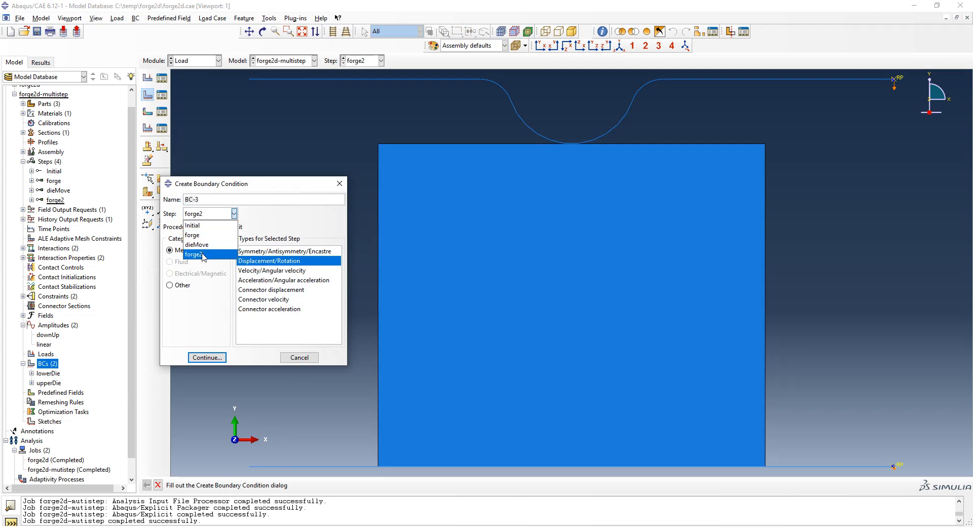
left_click(209, 226)
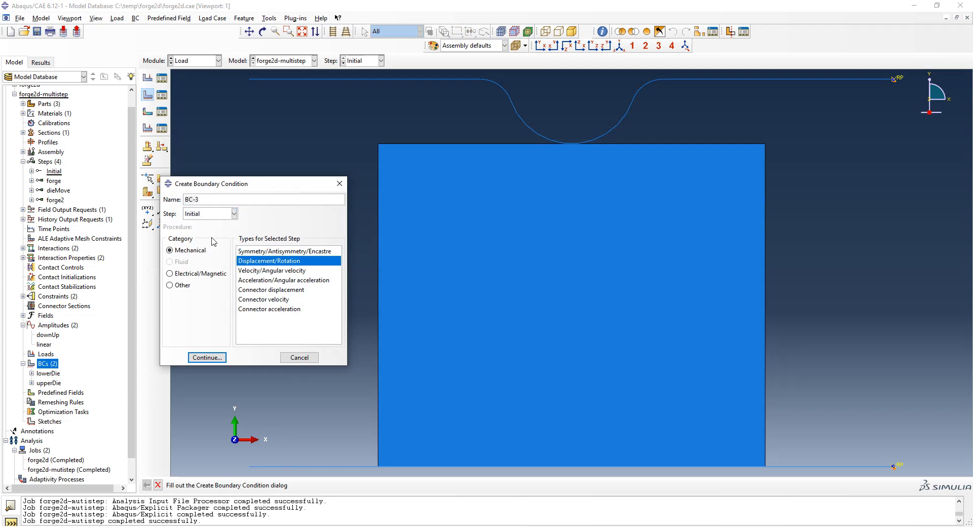
left_click(273, 251)
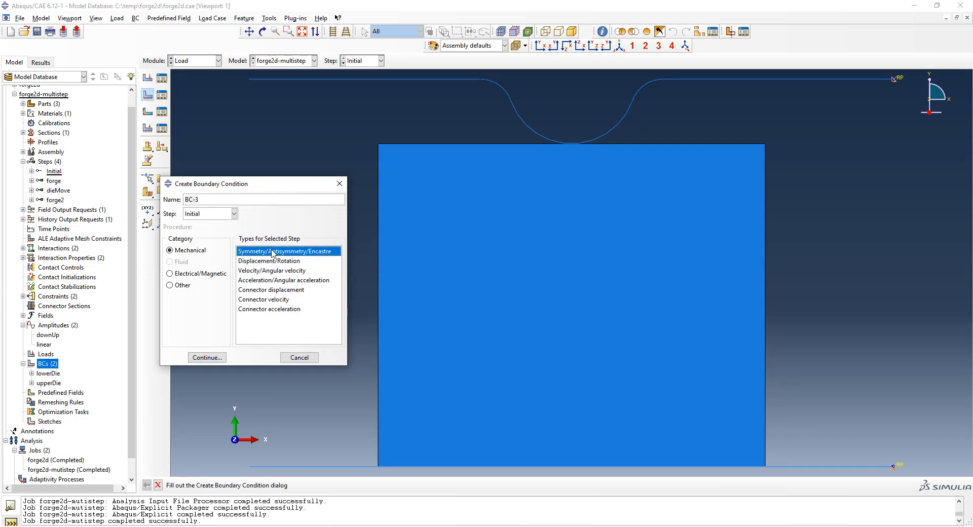
left_click(234, 214)
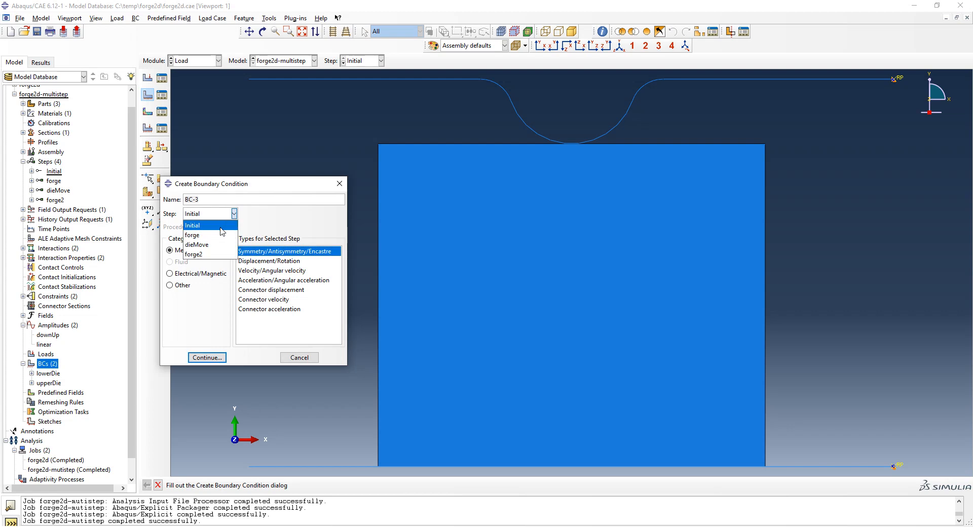
left_click(223, 226)
triple_click(228, 200)
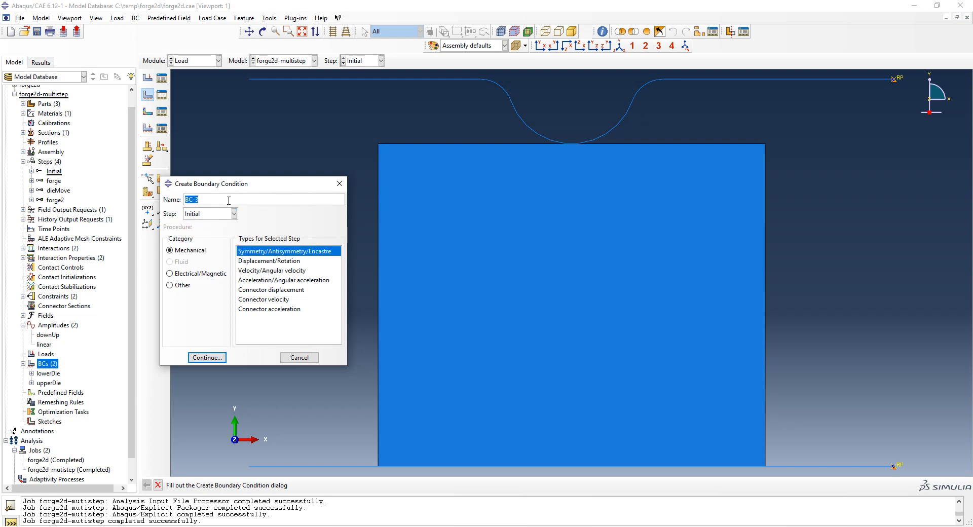
type("pinned_block")
left_click(213, 358)
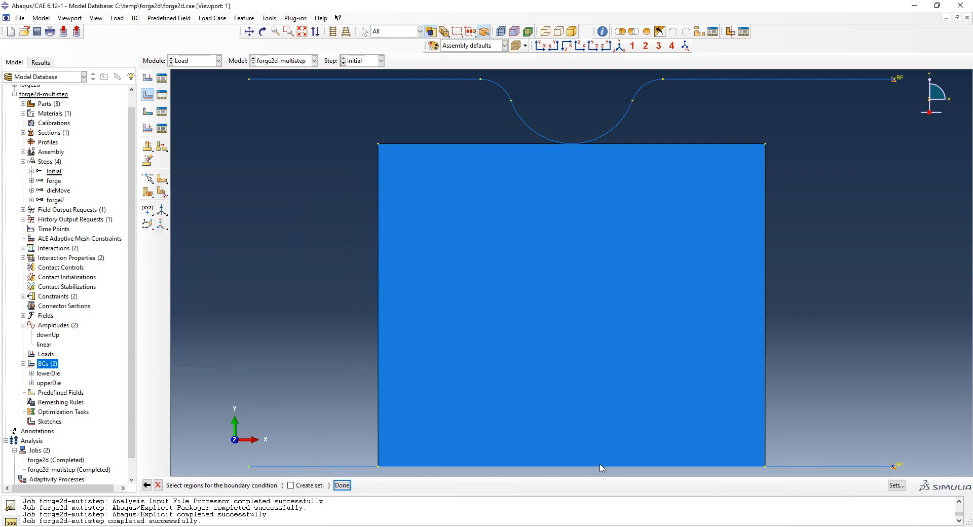
Apply the pinned_block condition to the block's lower-left corner vertex as ENCASTRE.
left_click(378, 467)
left_click(342, 484)
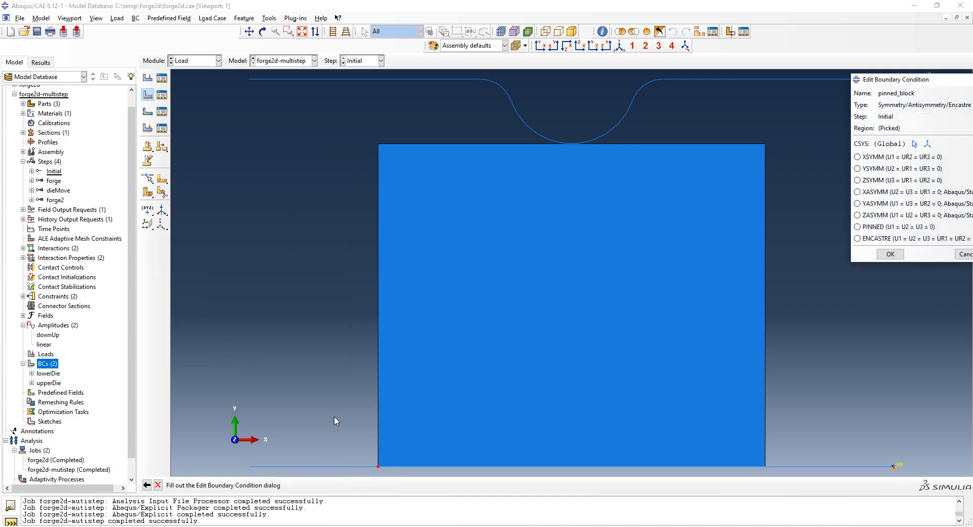
left_click(873, 237)
left_click(890, 254)
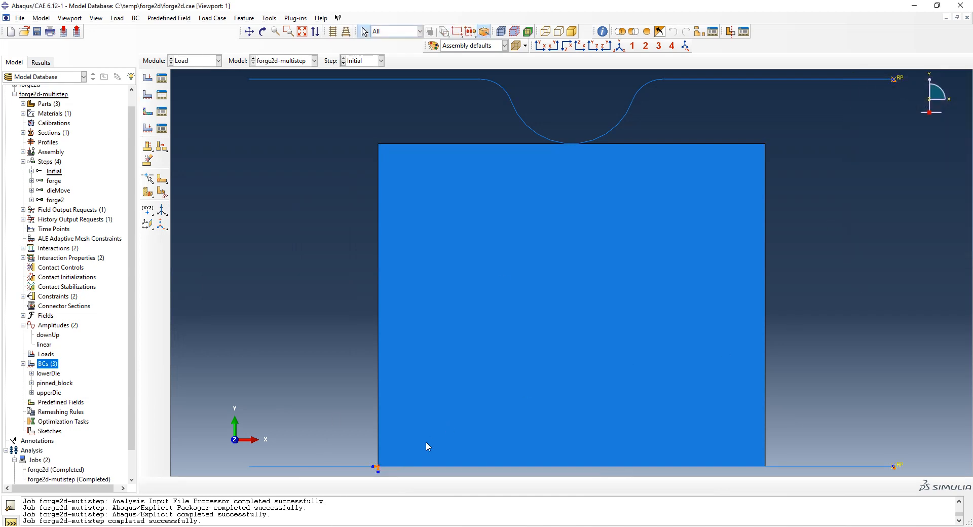
Resubmit the forge2d-mutistep job with the added block constraint, overwriting the existing job files.
scroll(81, 462, "down", 1)
scroll(82, 461, "down", 1)
left_click(76, 450)
right_click(76, 450)
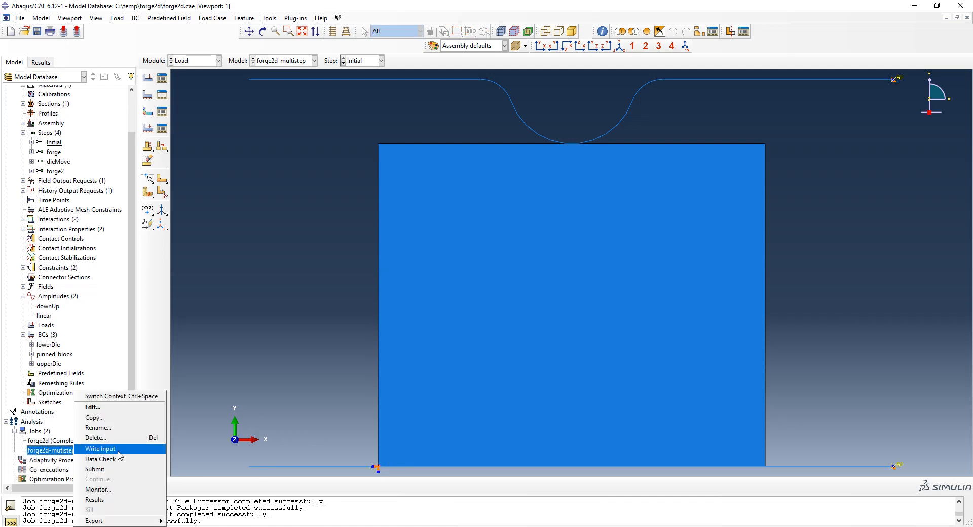
left_click(95, 468)
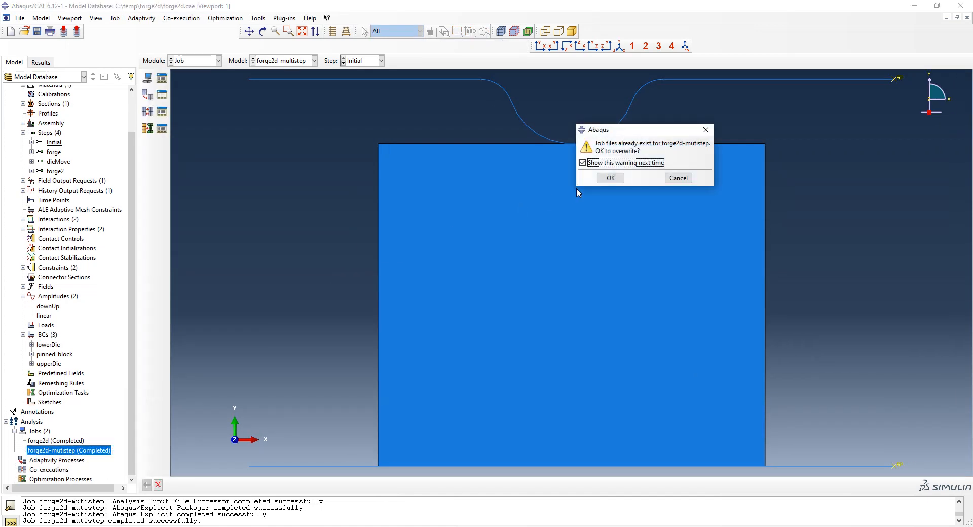
left_click(611, 178)
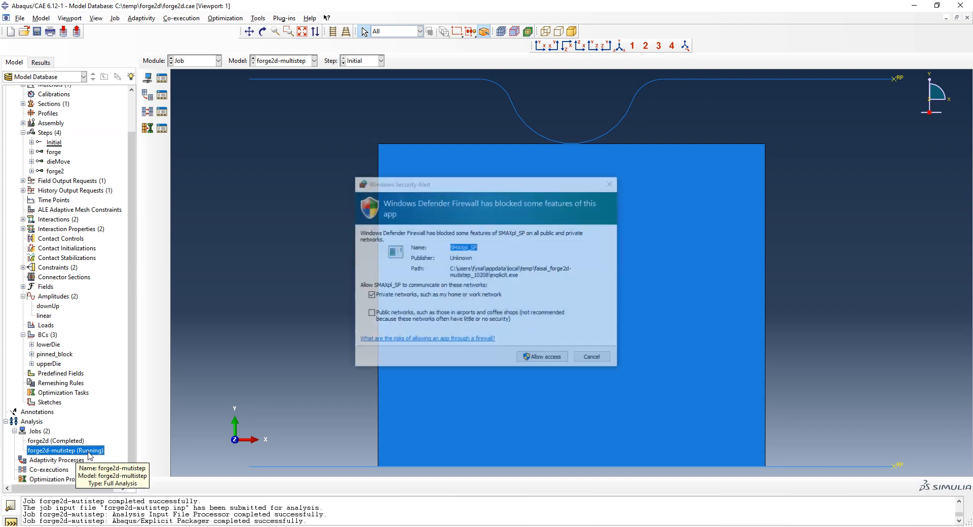
Allow the solver through the firewall on private networks and monitor the forge2d-mutistep job until it completes.
left_click(540, 362)
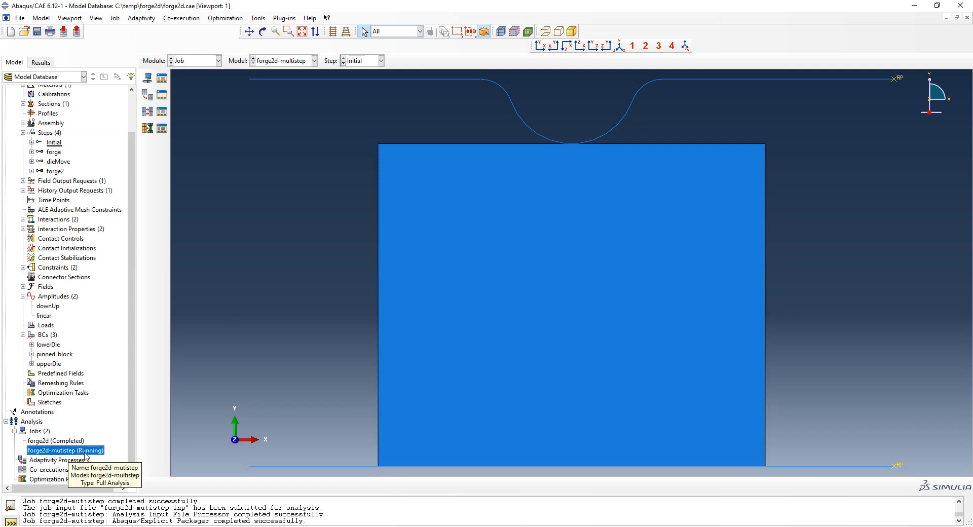
right_click(89, 457)
left_click(122, 489)
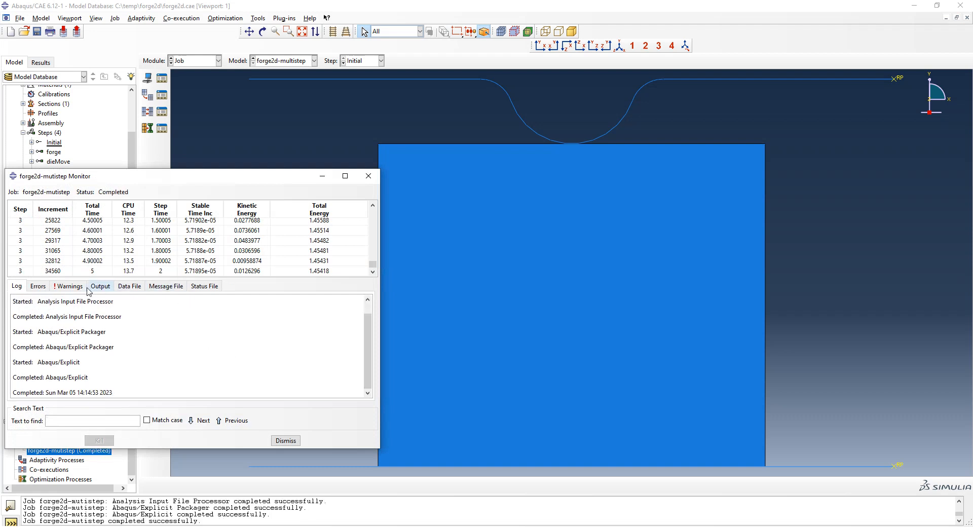
left_click(285, 441)
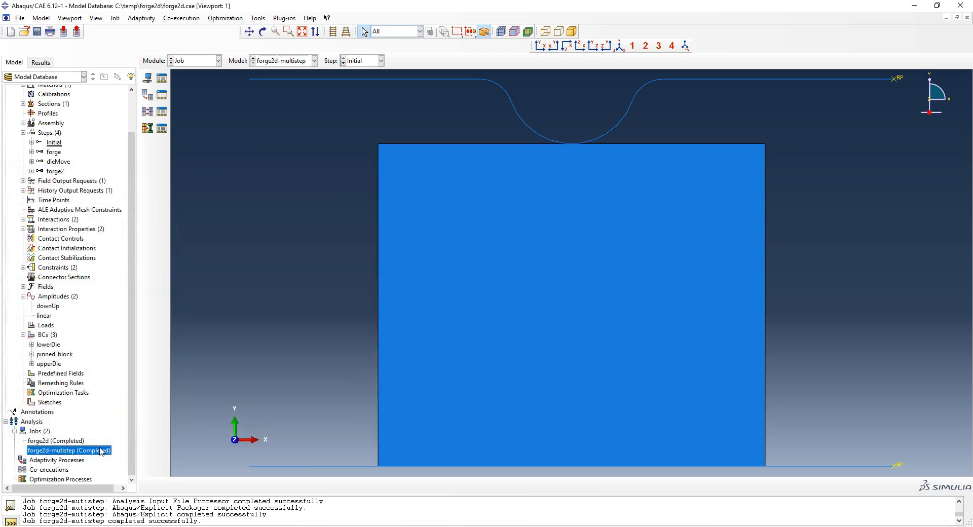
Open the forge2d-mutistep results with von Mises contours on the deformed shape and animate the time history.
right_click(100, 450)
left_click(129, 499)
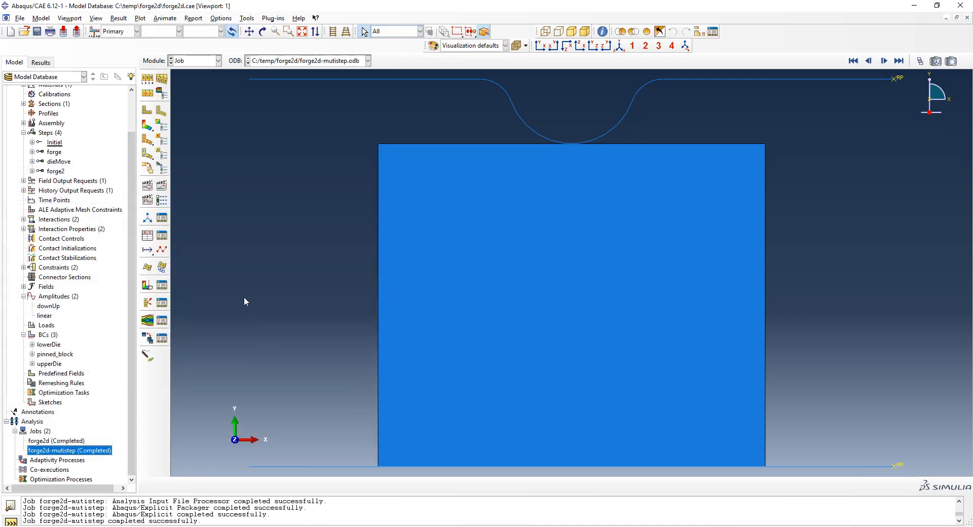
left_click(147, 127)
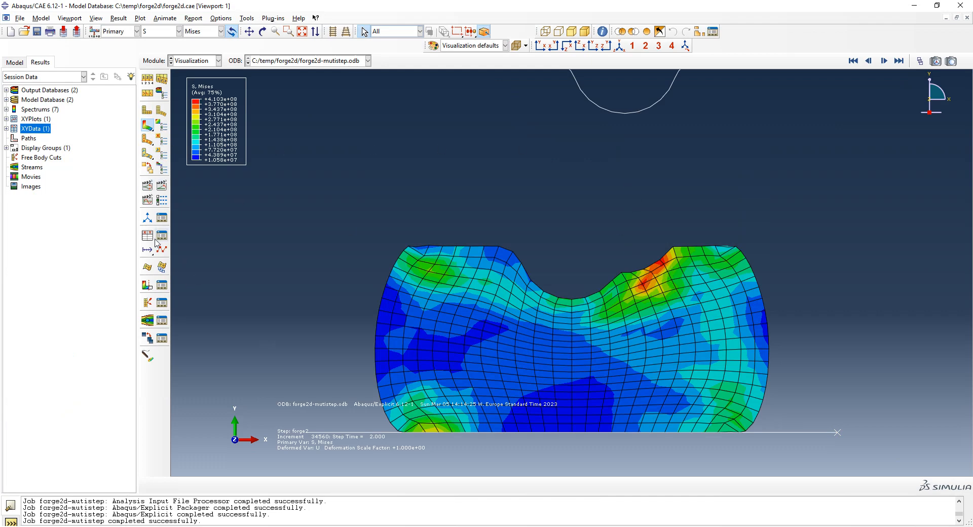
left_click(161, 186)
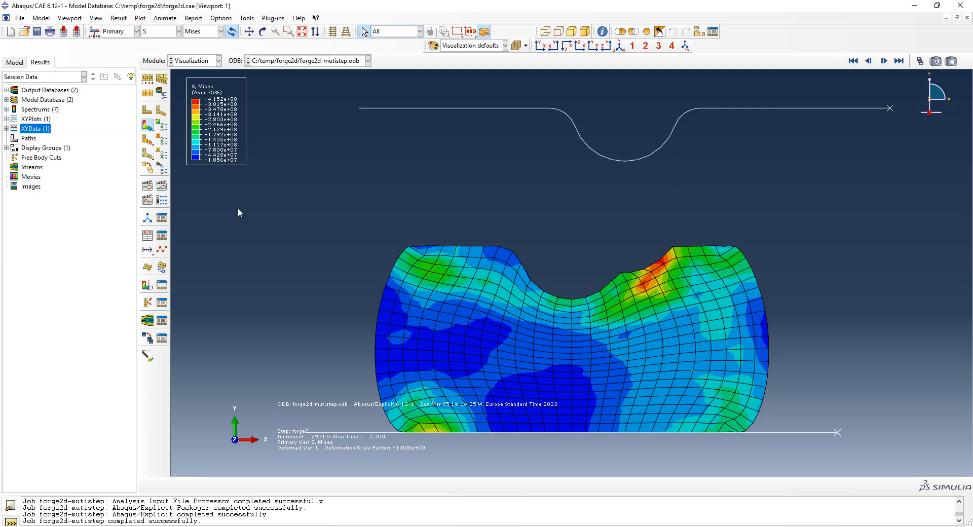
scroll(604, 249, "down", 5)
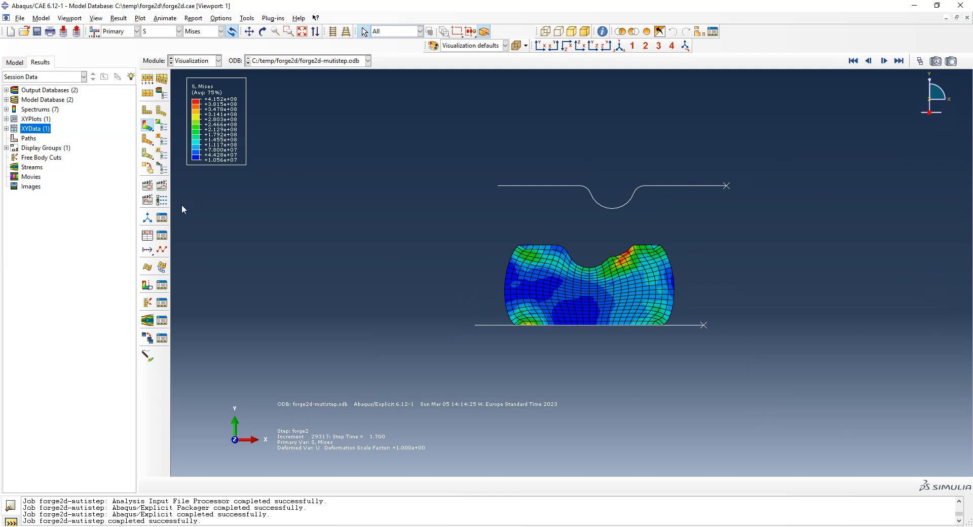
Set up XY data from ODB field output at unique nodal positions, replacing reaction force with spatial displacement magnitude.
double_click(29, 131)
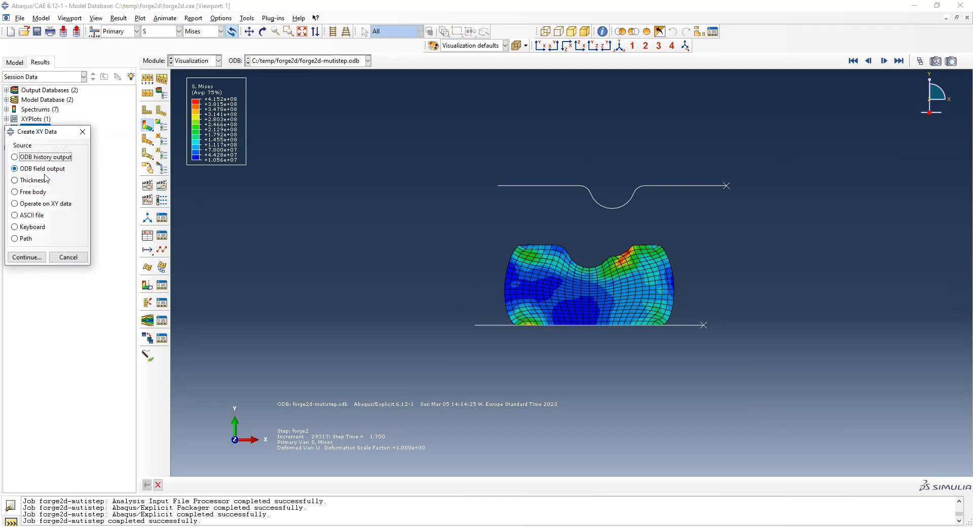
left_click(27, 255)
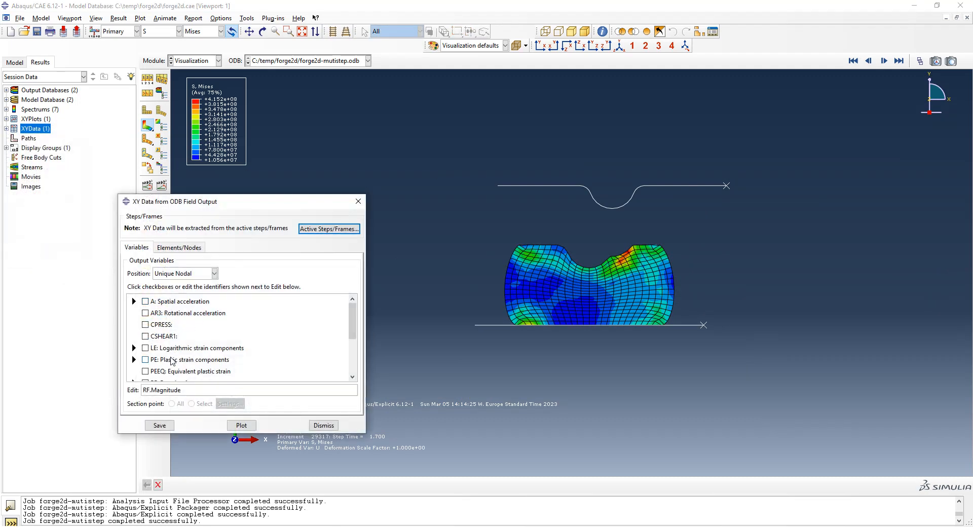
scroll(173, 360, "down", 5)
left_click(146, 305)
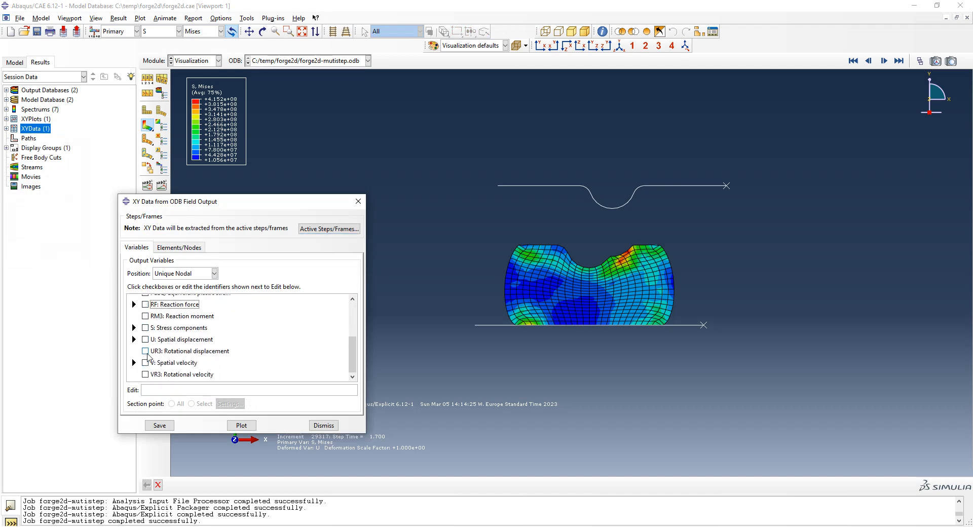
left_click(134, 339)
left_click(157, 349)
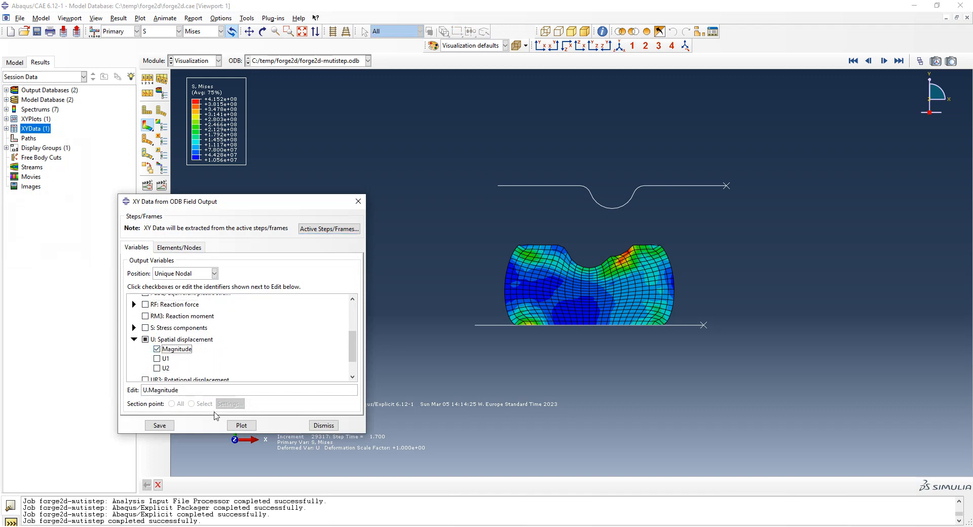
Pick the upper die's reference node in the viewport and plot its displacement magnitude over time.
left_click(180, 247)
left_click(210, 276)
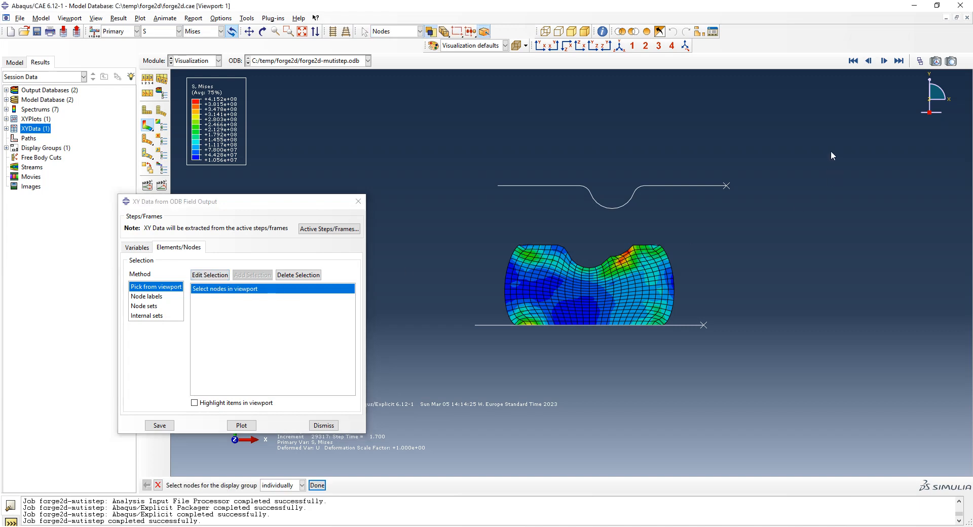
left_click(726, 185)
left_click(242, 425)
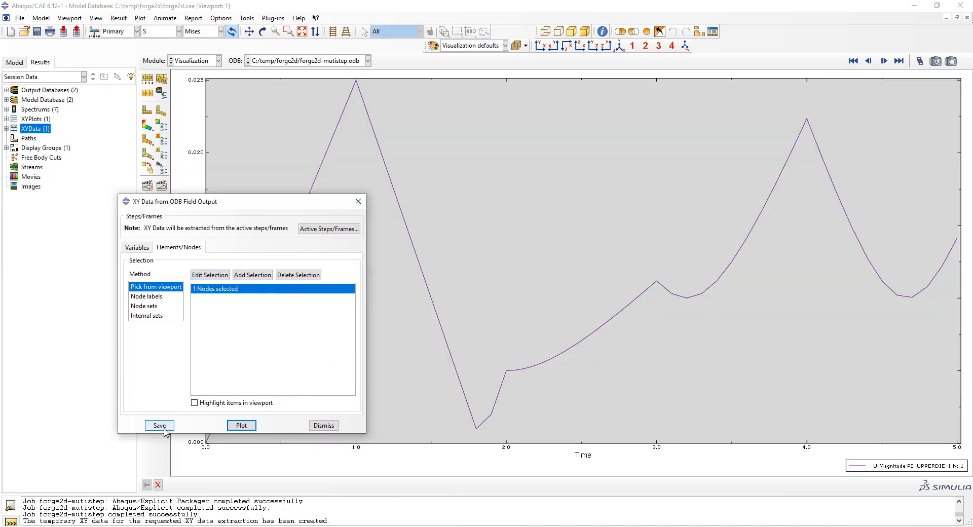
left_click(327, 428)
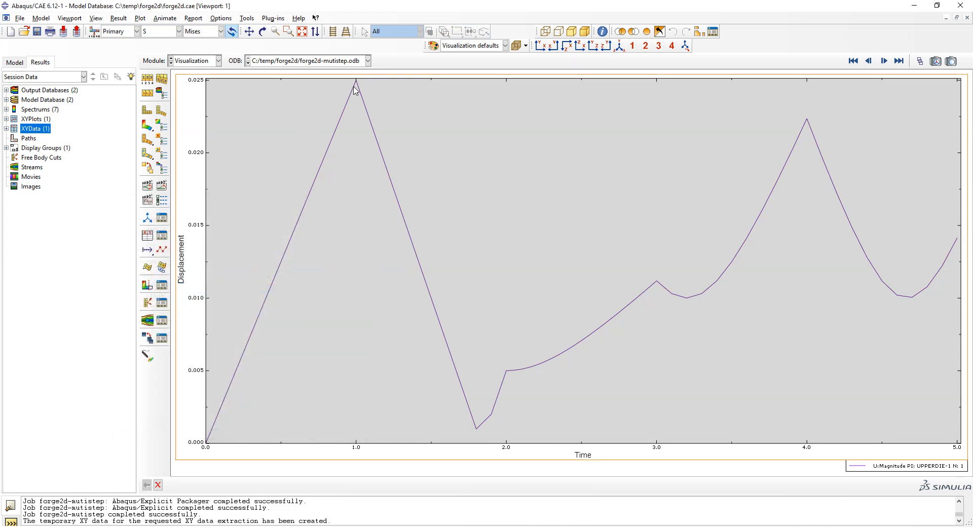
Set up another XY data extraction from ODB field output, using displacement component U2 instead of Magnitude.
double_click(33, 130)
left_click(26, 257)
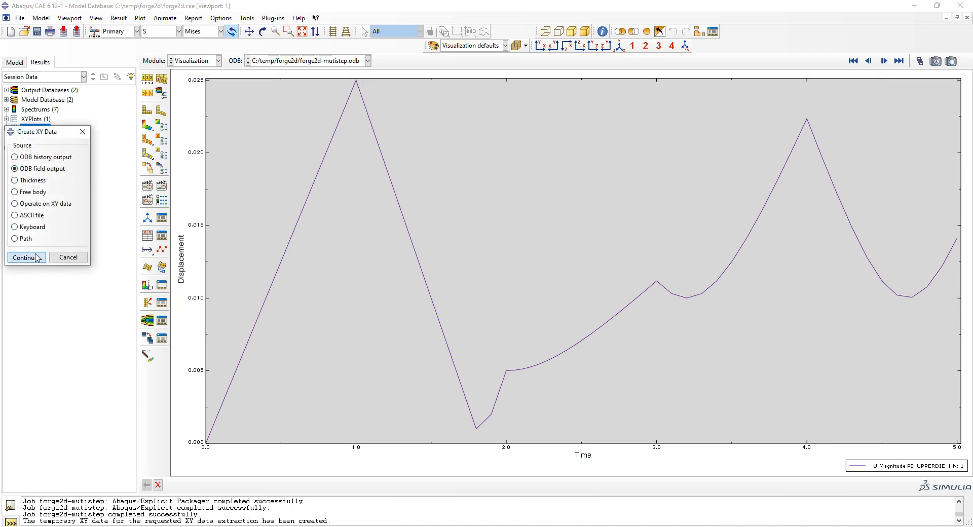
scroll(206, 361, "down", 2)
scroll(206, 361, "down", 1)
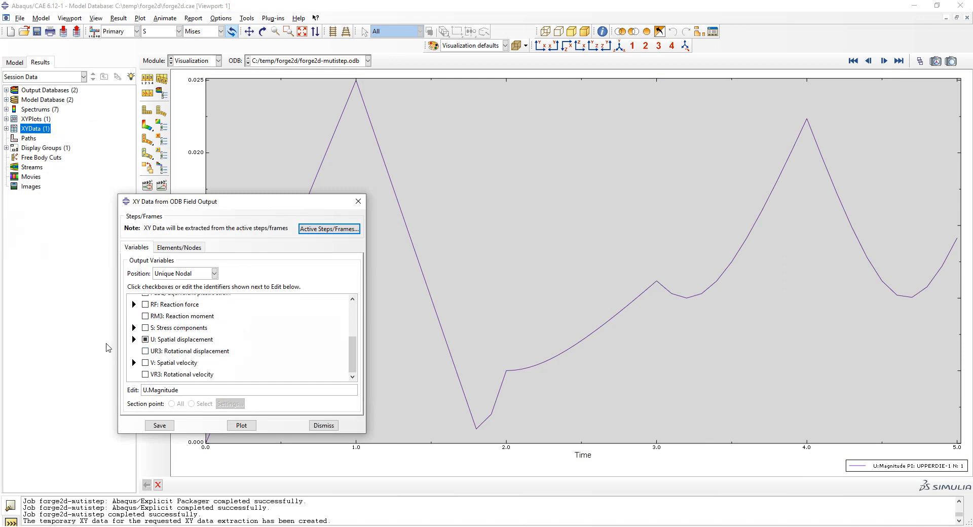
left_click(133, 339)
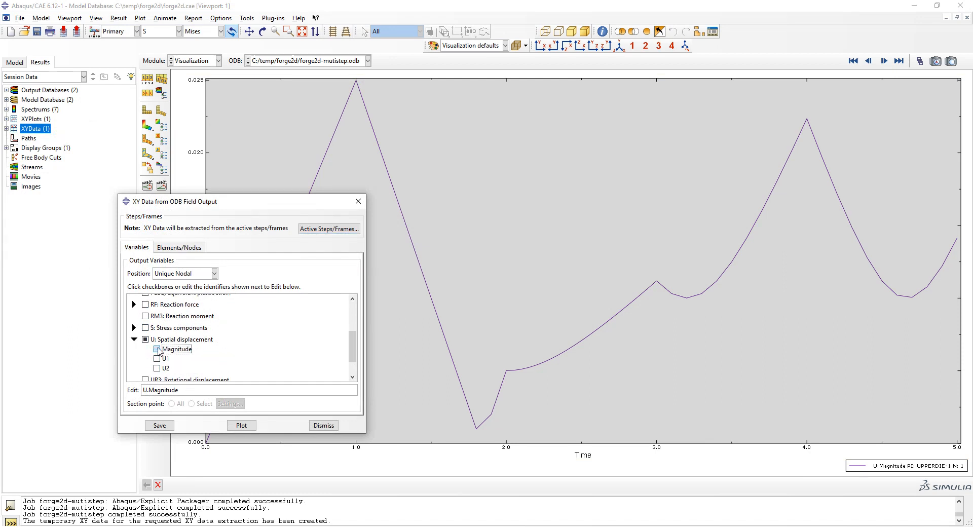
left_click(157, 348)
left_click(158, 368)
left_click(231, 426)
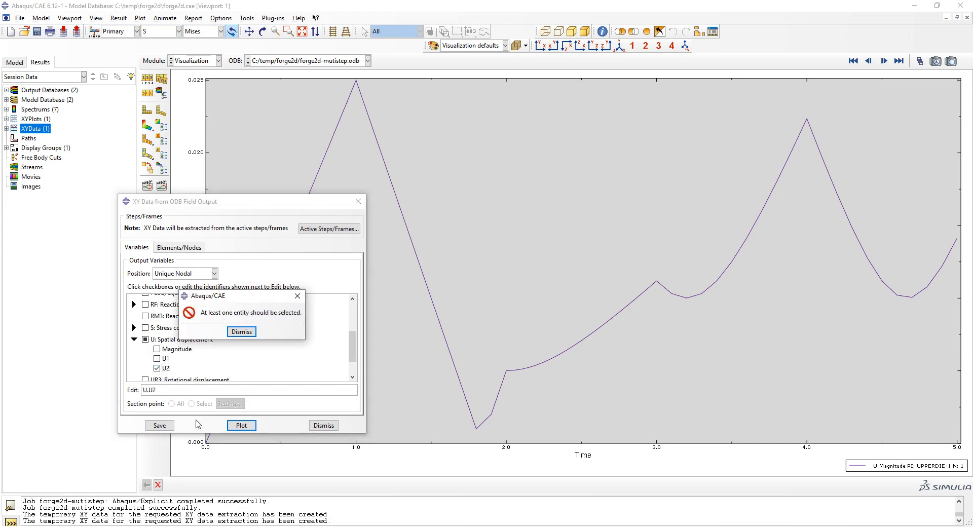
left_click(242, 331)
Select only the upper die's reference node, plot its U2 displacement over time, and uncover the graph.
left_click(195, 248)
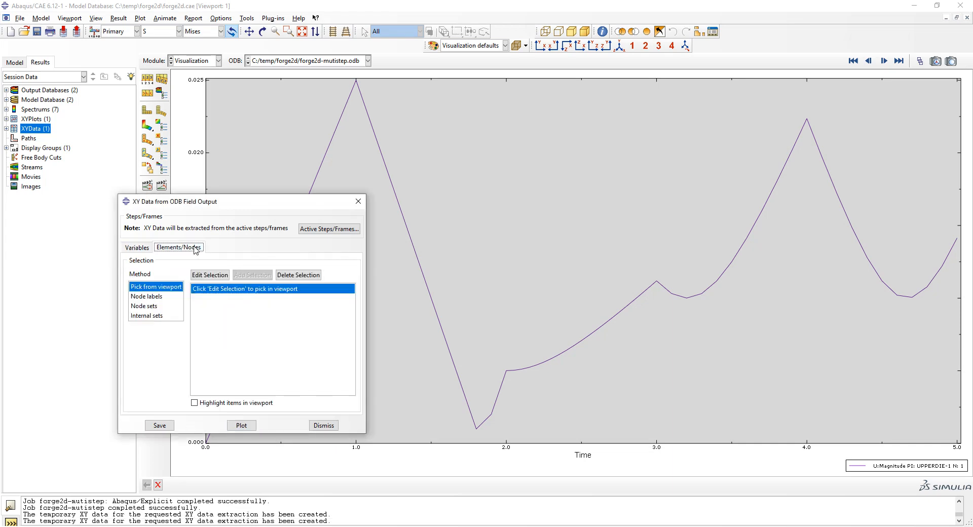
left_click(213, 276)
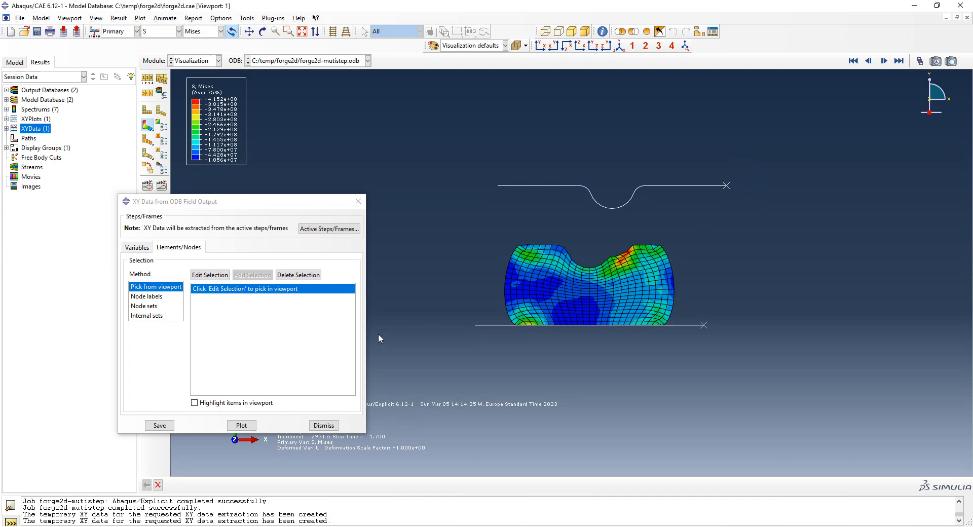
left_click(210, 275)
left_click_drag(401, 283, 753, 196)
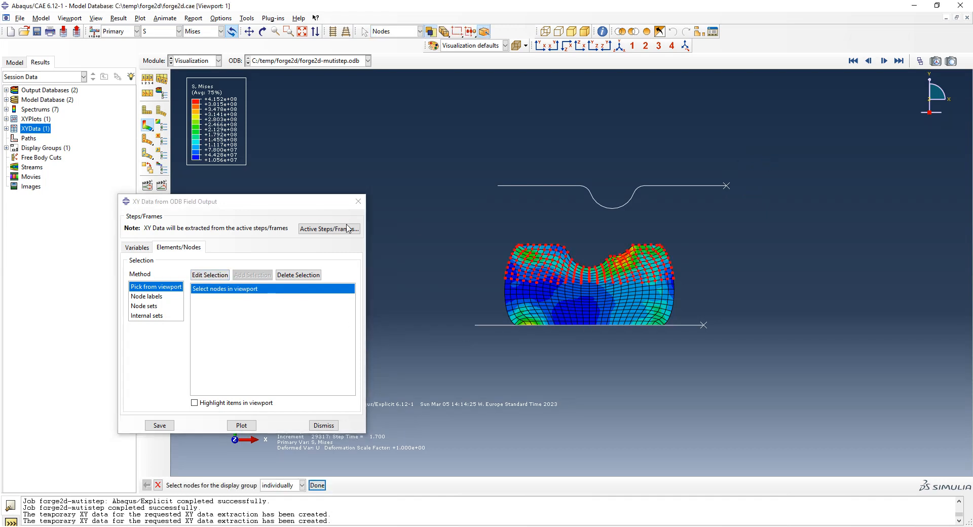
left_click(205, 275)
left_click(725, 185)
left_click(318, 486)
left_click(241, 425)
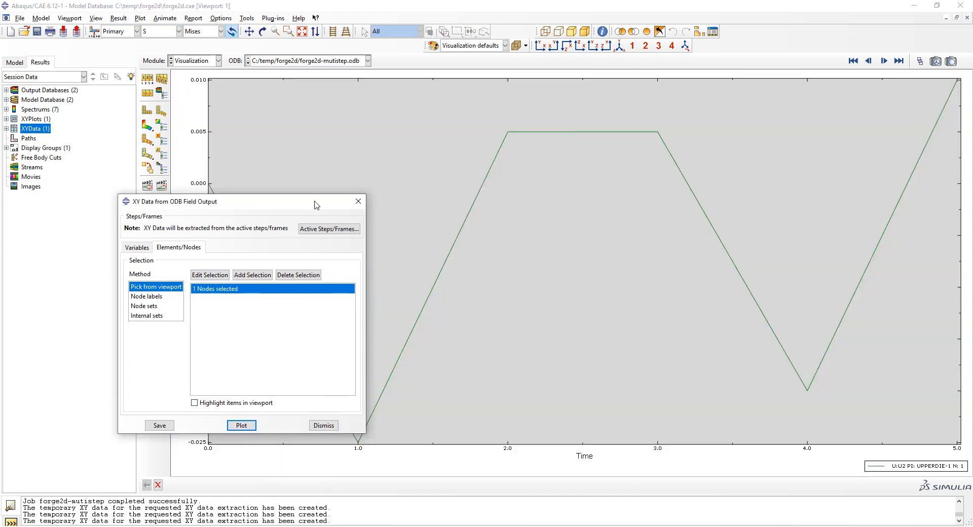
left_click_drag(314, 202, 786, 406)
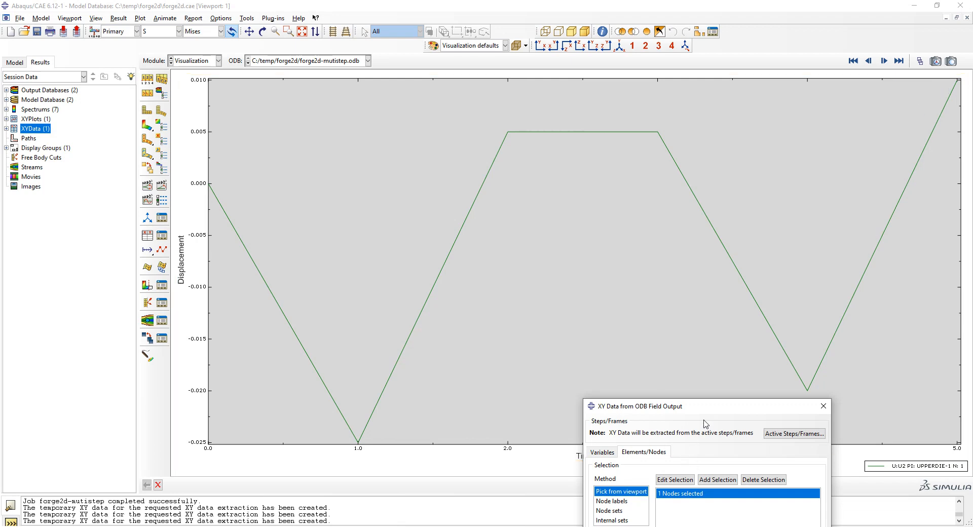
Close the XY data extraction dialog that covers the U2 displacement graph.
left_click_drag(709, 408, 582, 310)
left_click(695, 309)
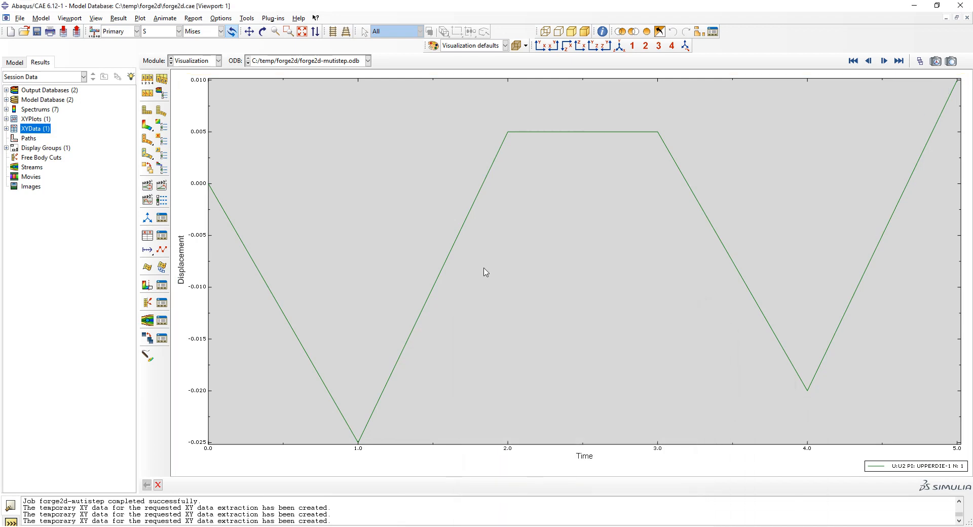
Edit the downUp amplitude of the model, setting the amplitude value at time 2 to -1.5.
left_click(15, 62)
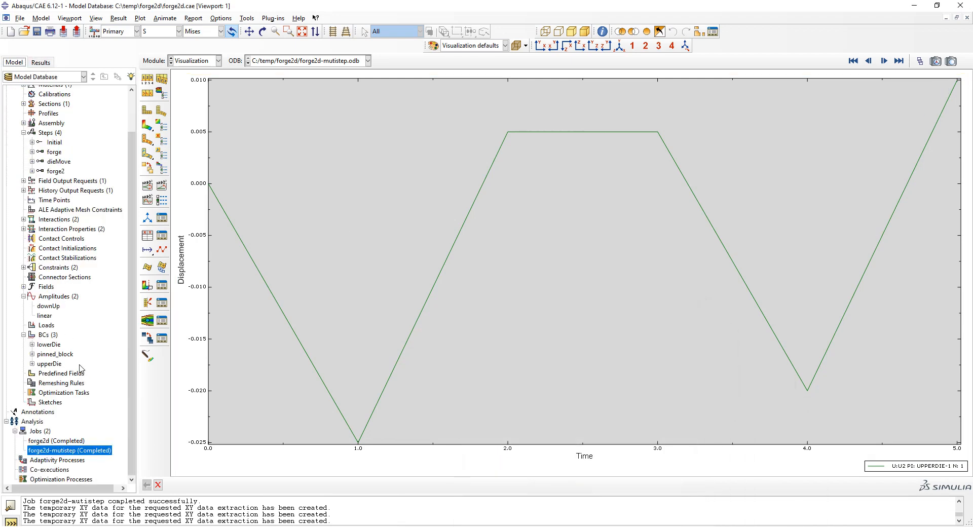
left_click(54, 297)
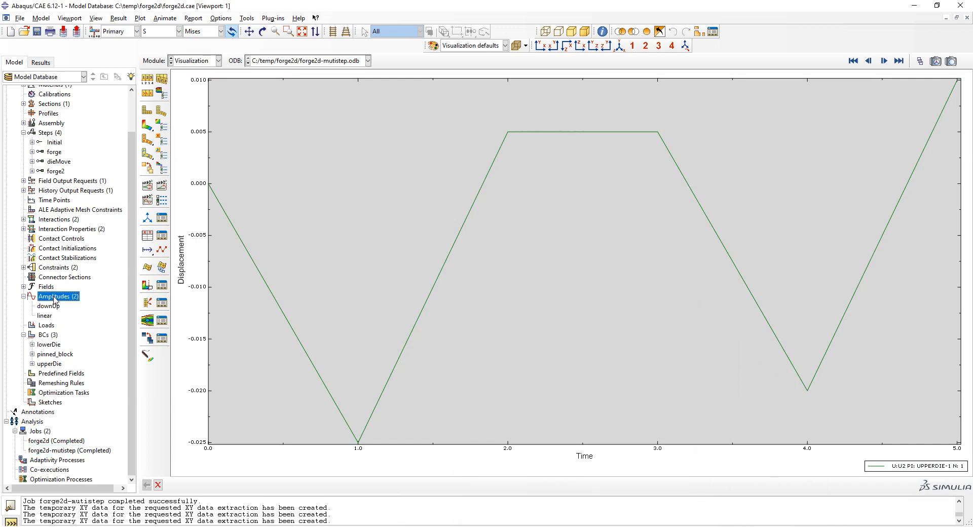
double_click(51, 306)
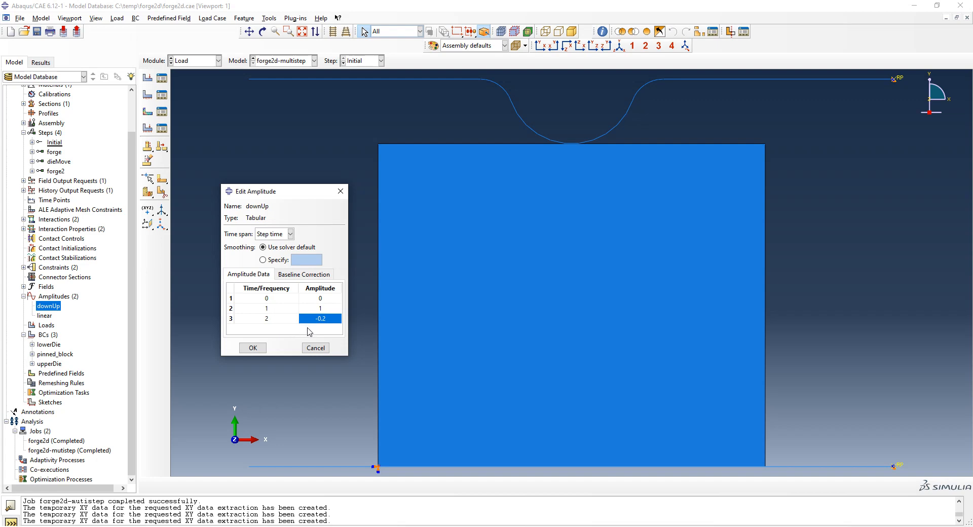
double_click(330, 324)
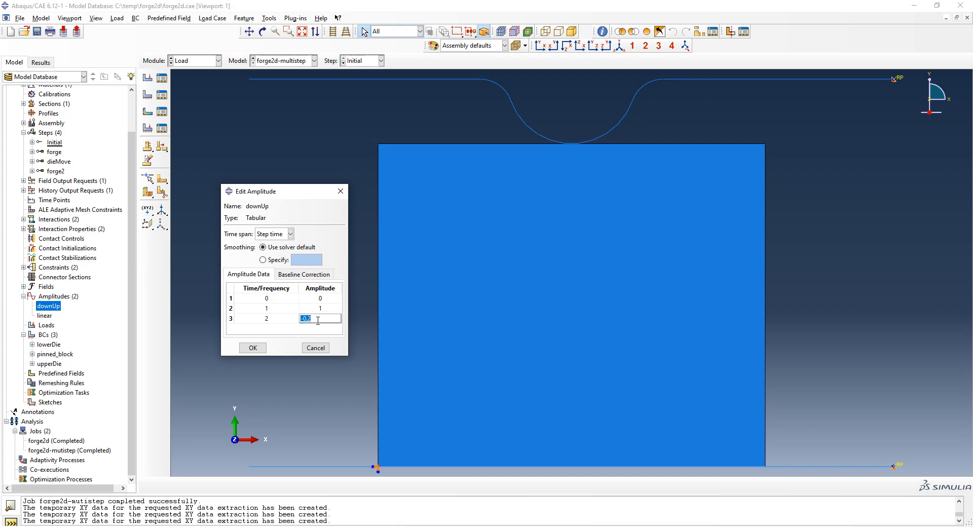
left_click(310, 318)
left_click_drag(312, 319, 302, 319)
left_click(253, 348)
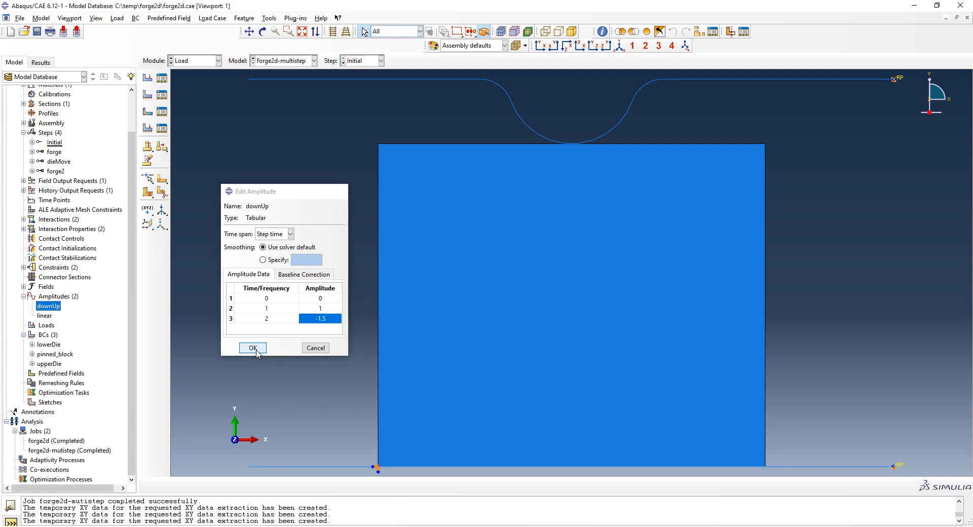
Resubmit the forge2d-mutistep job, overwriting the existing job files and allowing the solver through the firewall.
right_click(93, 450)
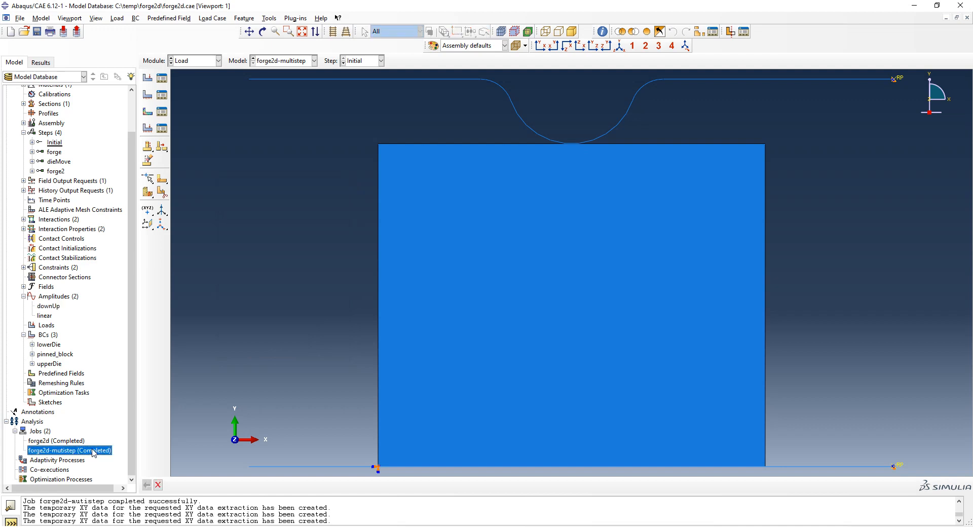
left_click(119, 468)
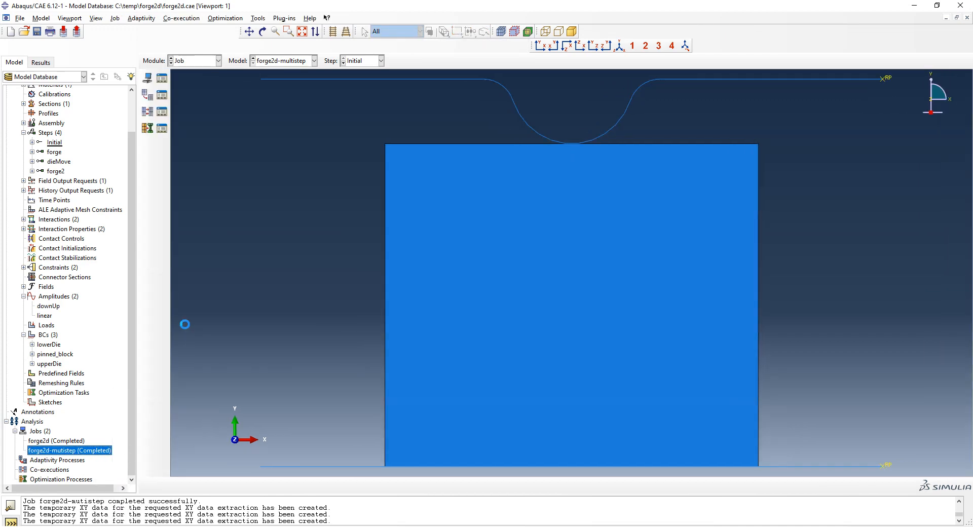
key("Return")
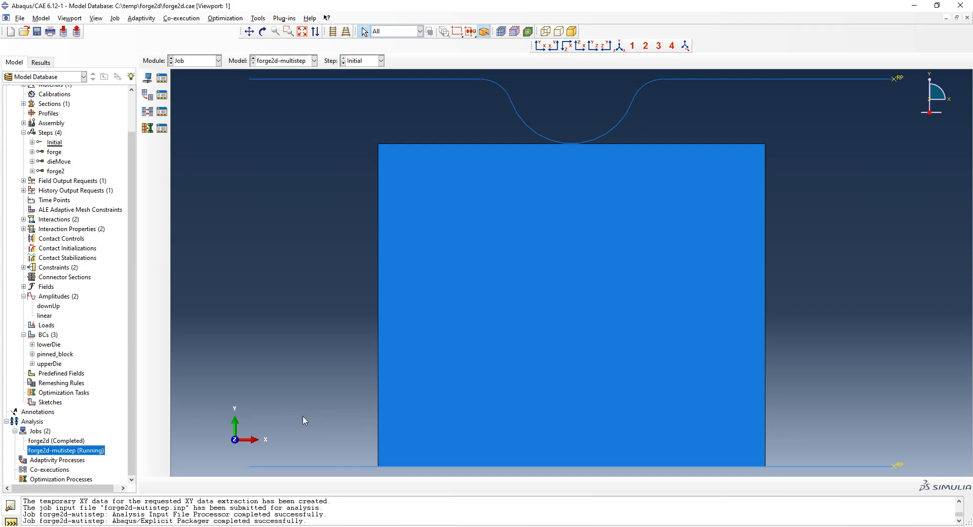
left_click(548, 360)
Monitor the running forge2d-mutistep job until the solver finishes, and close the monitor.
right_click(88, 451)
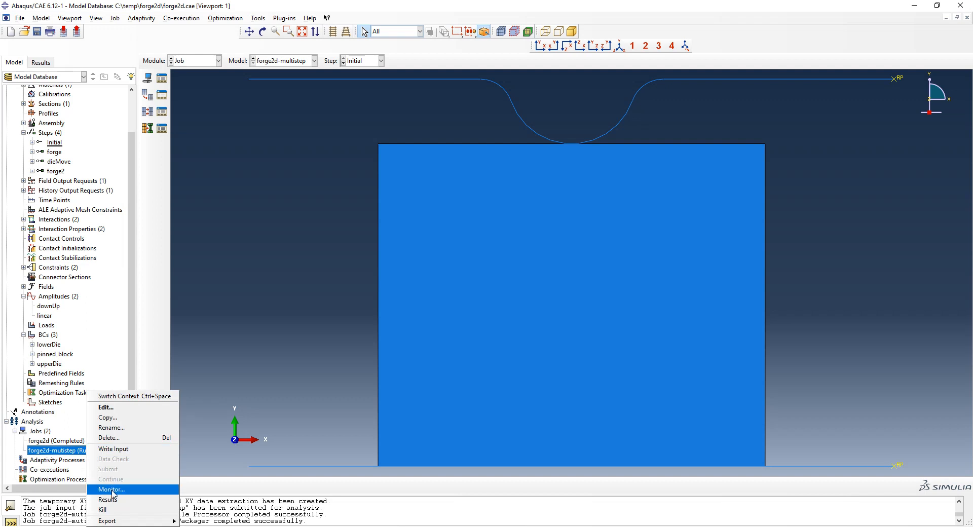
left_click(126, 378)
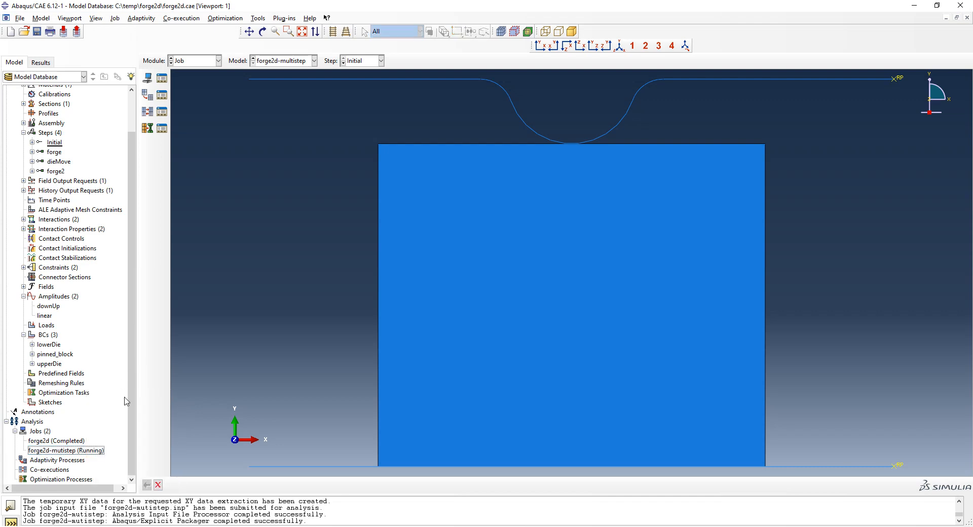
right_click(93, 452)
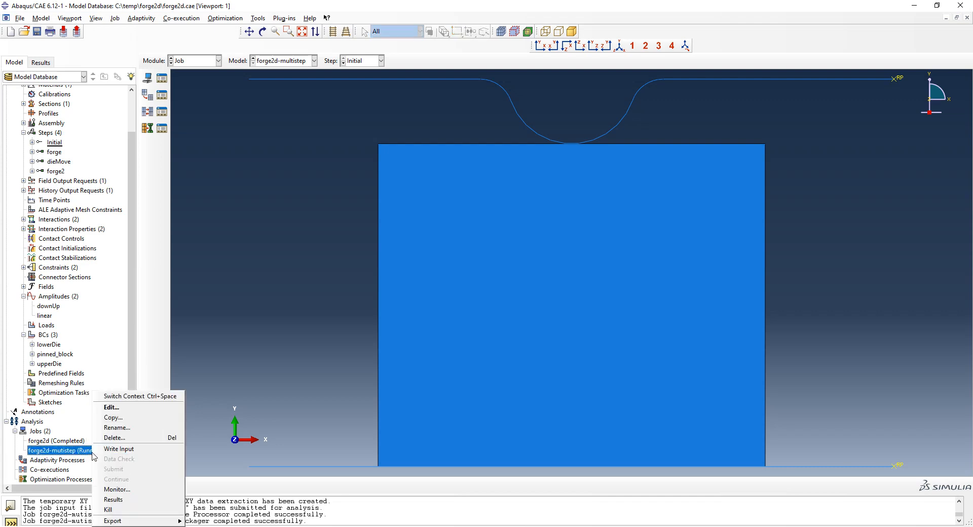
left_click(127, 489)
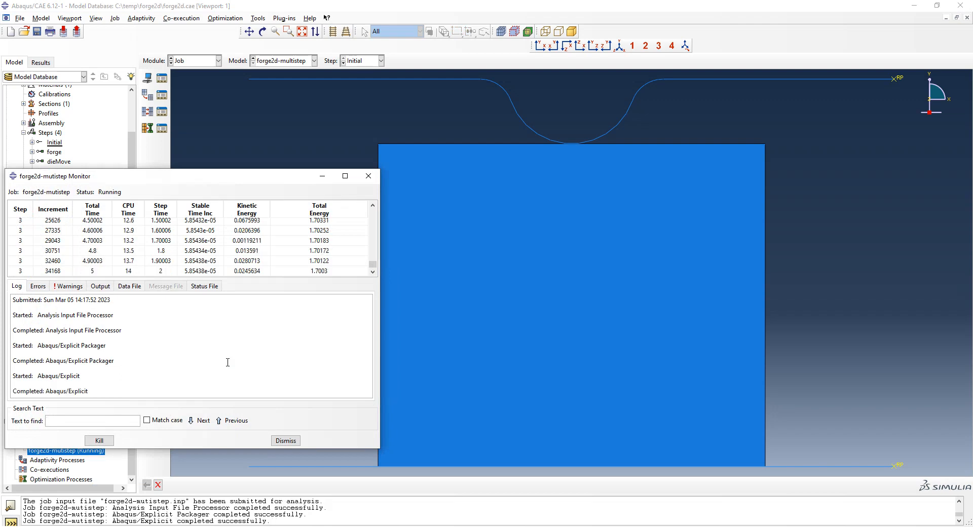
left_click(284, 440)
Open the forge2d-mutistep results, plot Mises stress contours on the deformed shape, and animate the time history with both dies in view.
right_click(92, 450)
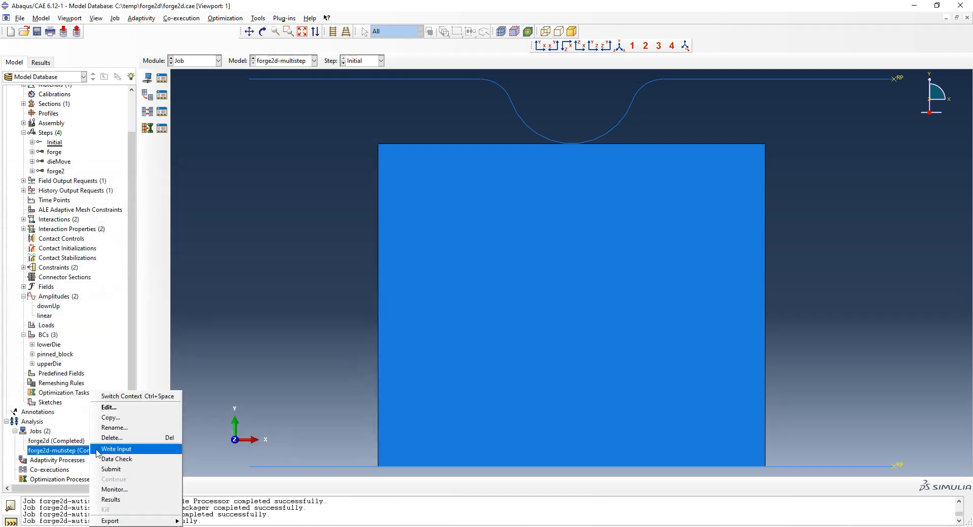
left_click(122, 499)
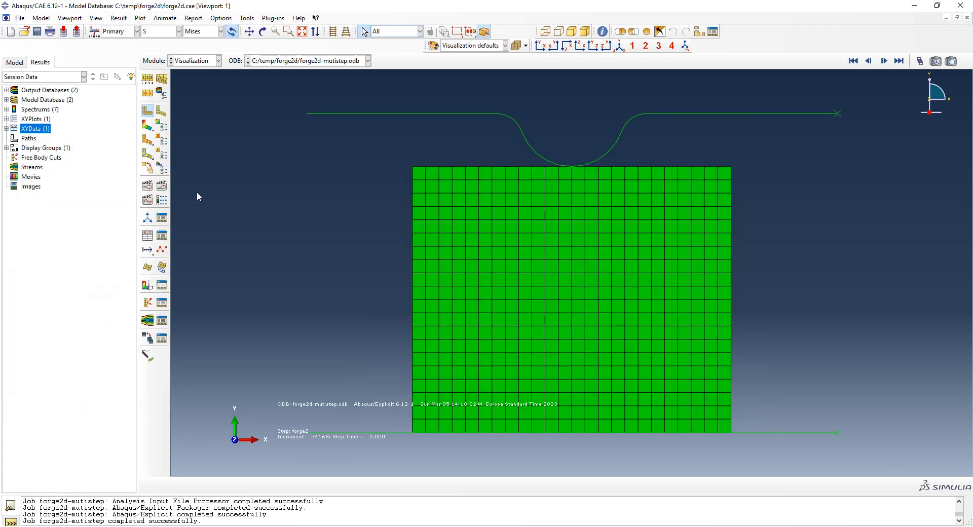
left_click(150, 131)
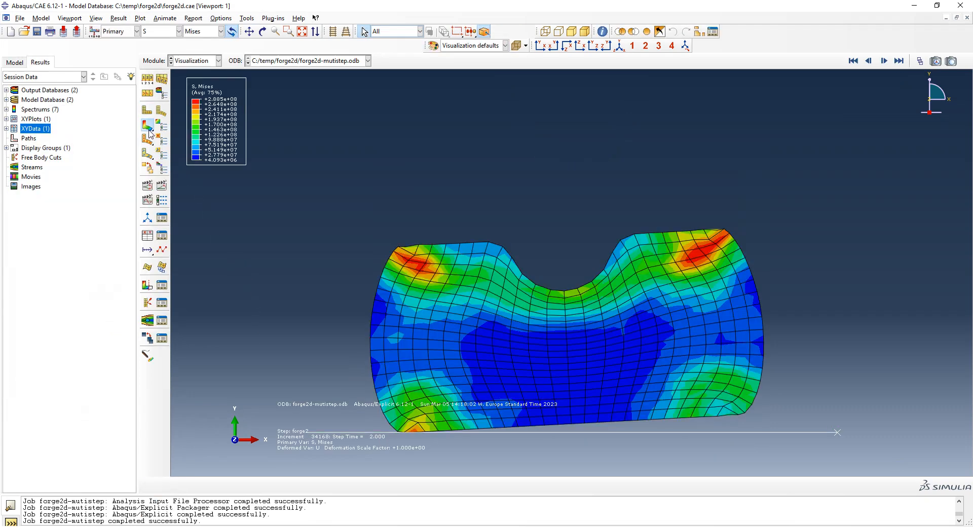
left_click(163, 191)
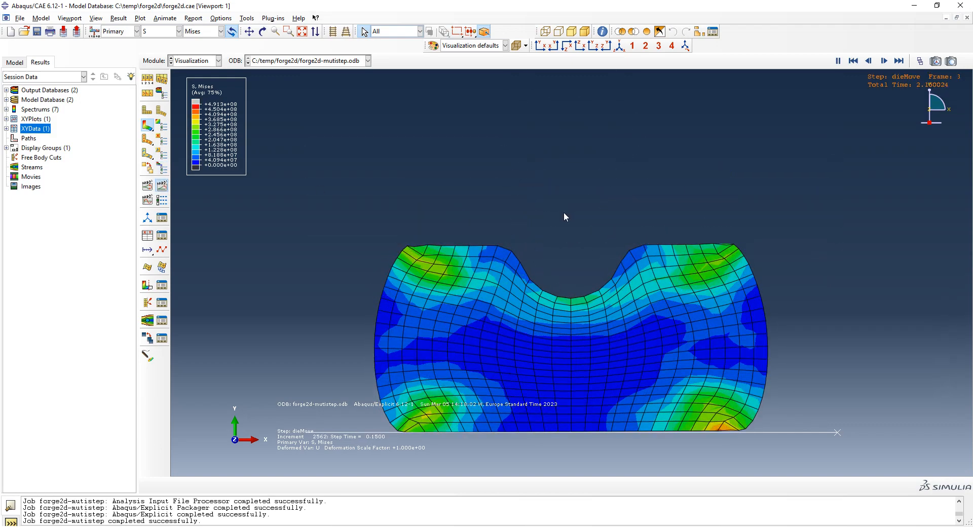
scroll(563, 211, "down", 4)
scroll(564, 215, "down", 4)
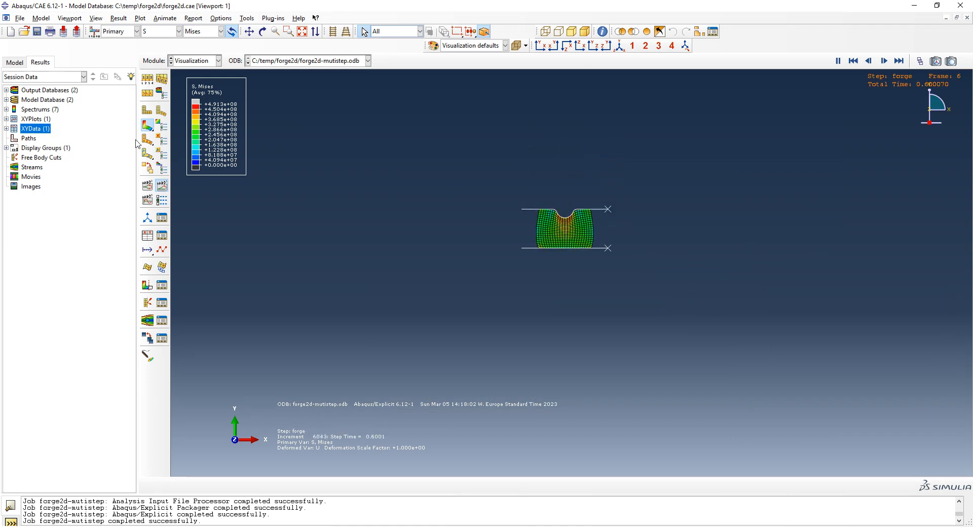
left_click(161, 186)
Edit the downUp amplitude again, setting the amplitude value at time 2 to 0.5.
left_click(14, 62)
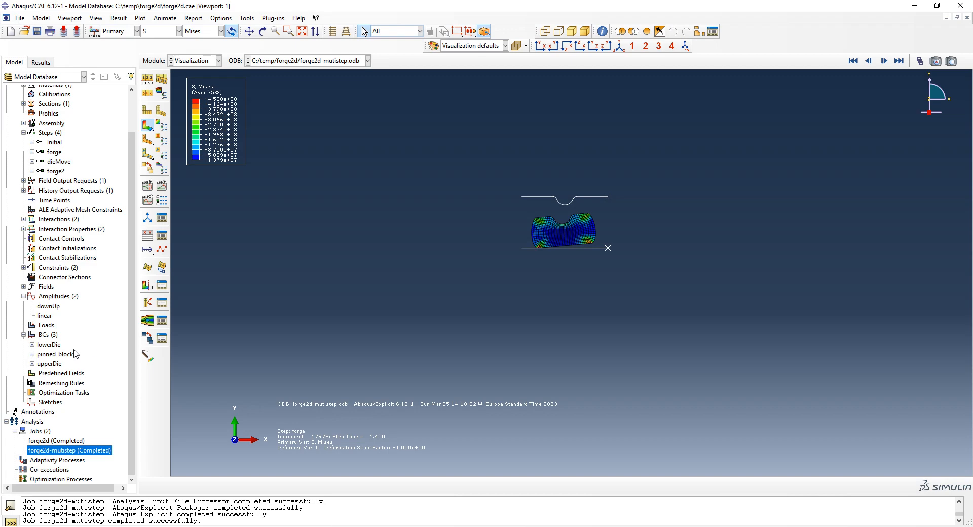
right_click(57, 296)
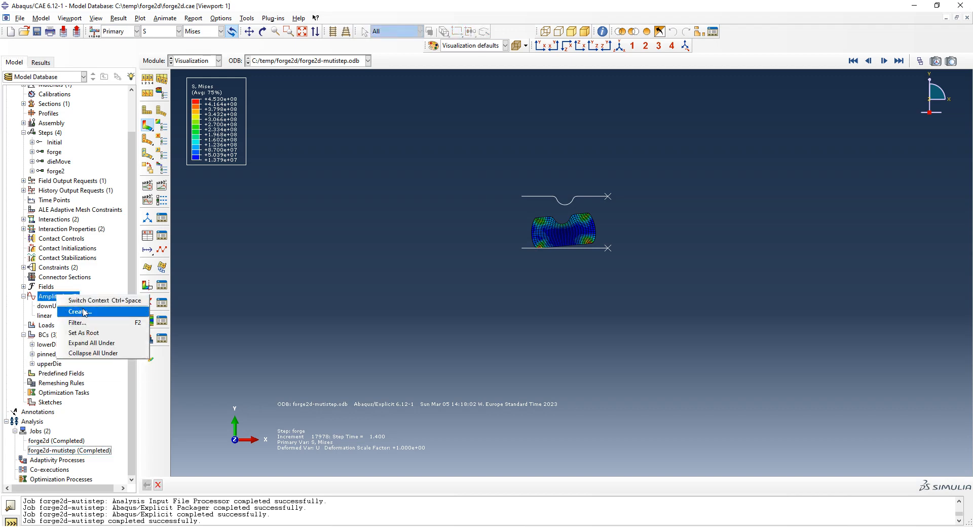
left_click(103, 380)
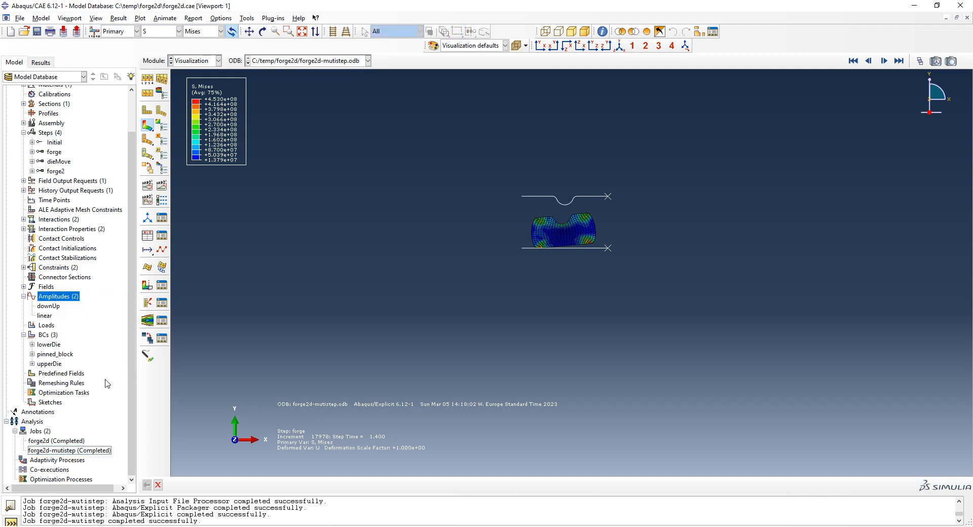
double_click(52, 307)
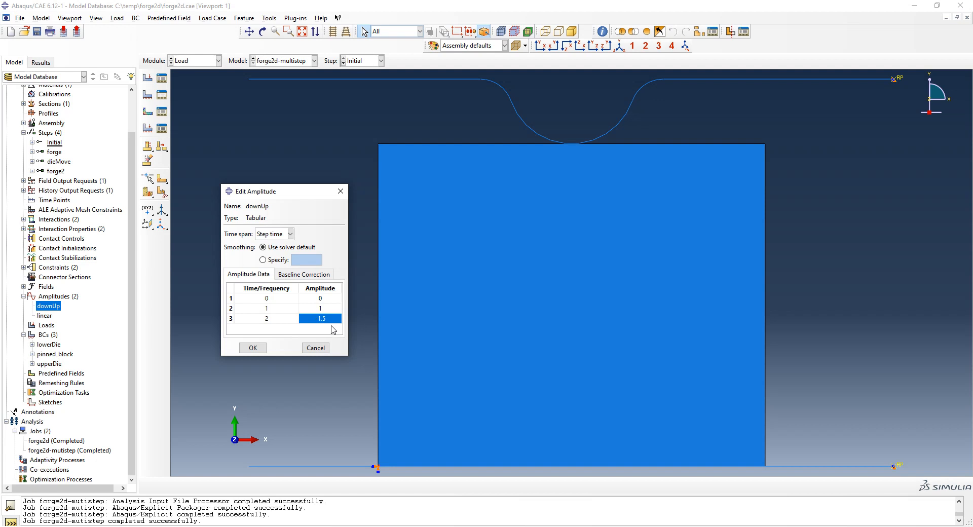
left_click(330, 318)
type("0")
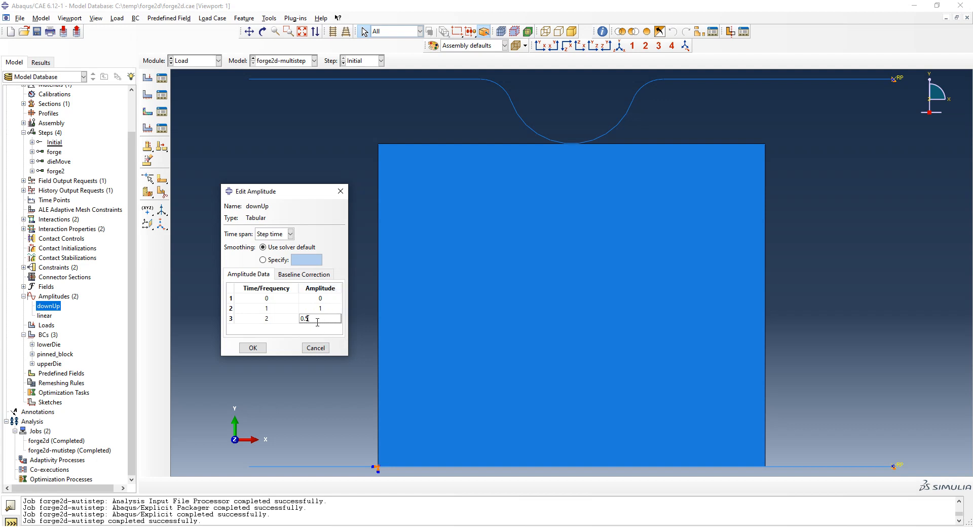
left_click(254, 348)
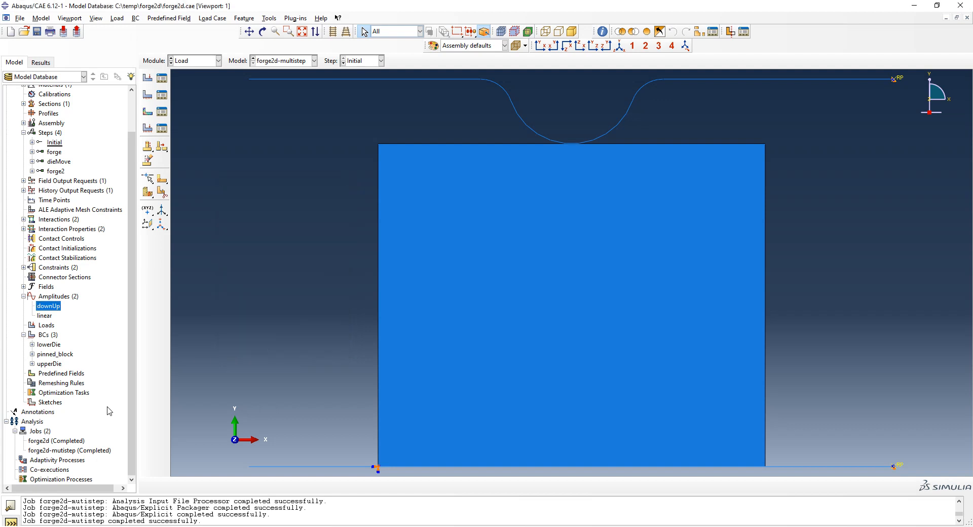
Submit the forge2d-mutistep job with the revised amplitude, overwriting the job files and allowing firewall access for the solver.
right_click(72, 449)
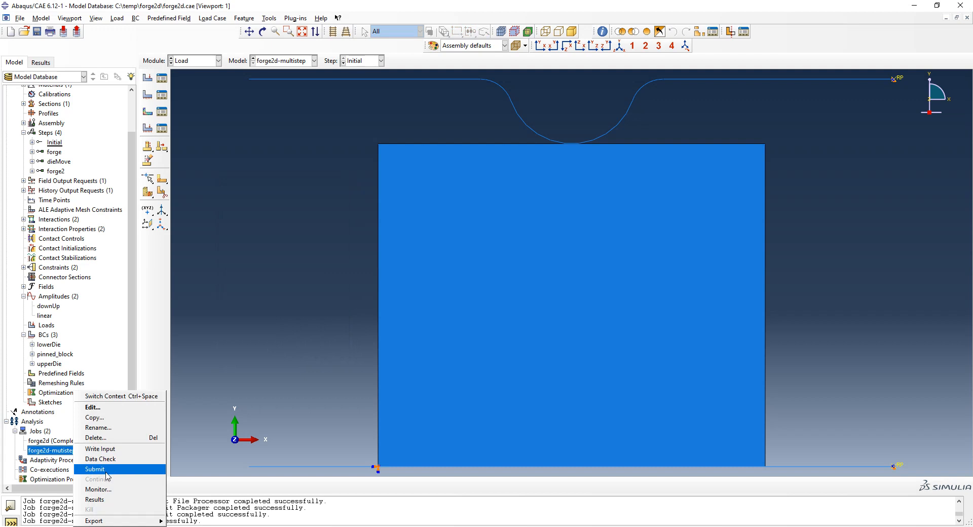
left_click(157, 499)
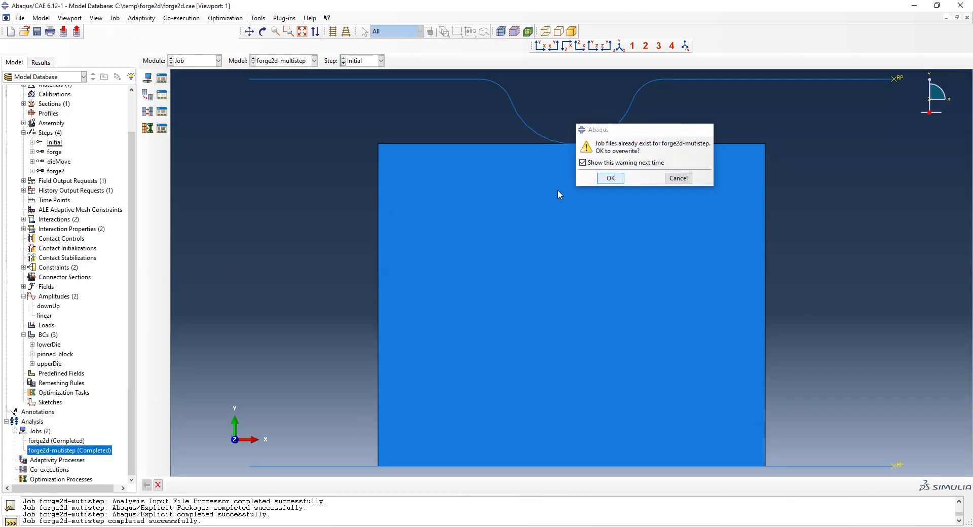
left_click(610, 178)
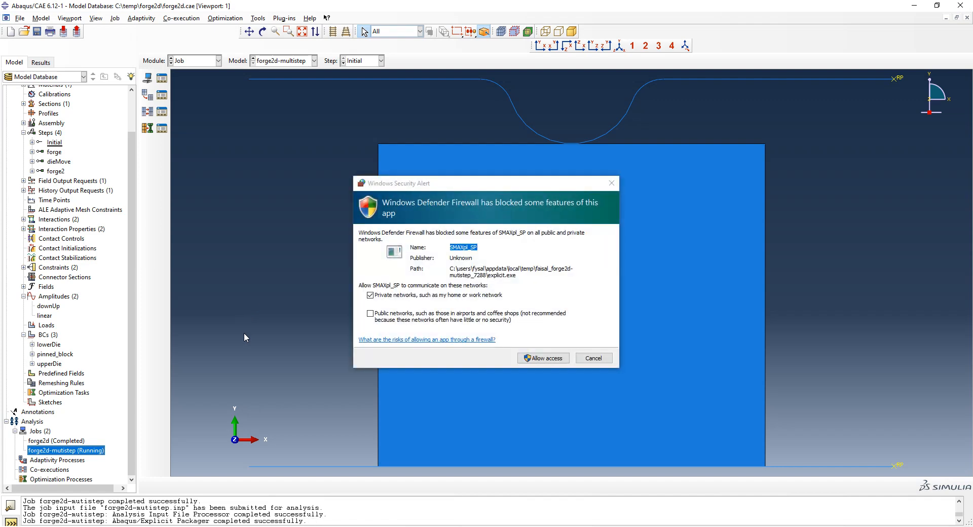
left_click(519, 359)
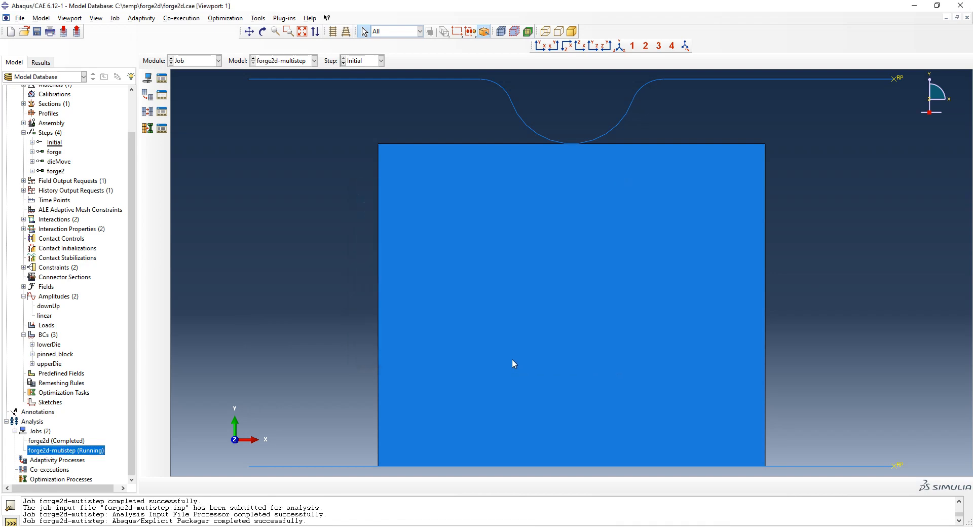
Check the forge2d-mutistep job's progress in its monitor through the end of the run, and dismiss the monitor.
right_click(89, 450)
left_click(123, 492)
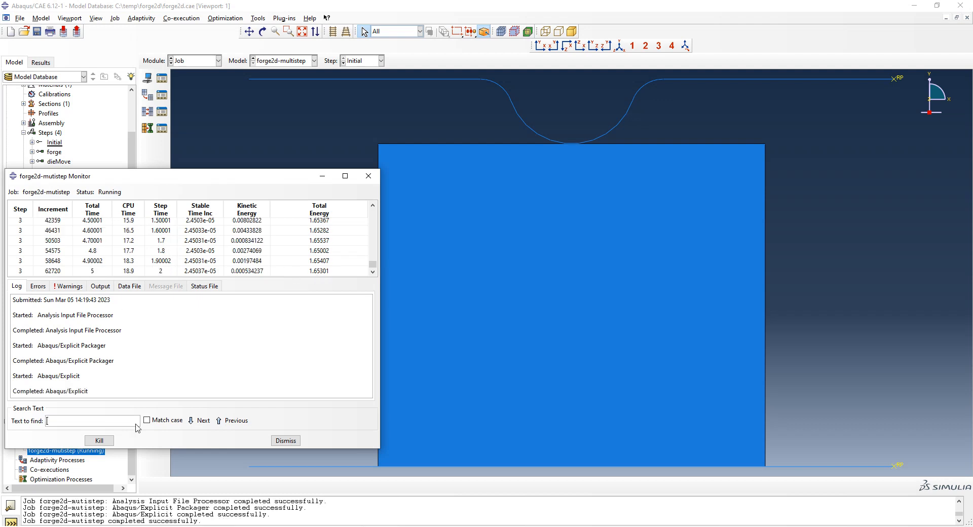
left_click(286, 441)
Load the new forge2d-mutistep results, show Mises stress contours on the deformed block, and replay the time-history animation.
right_click(96, 450)
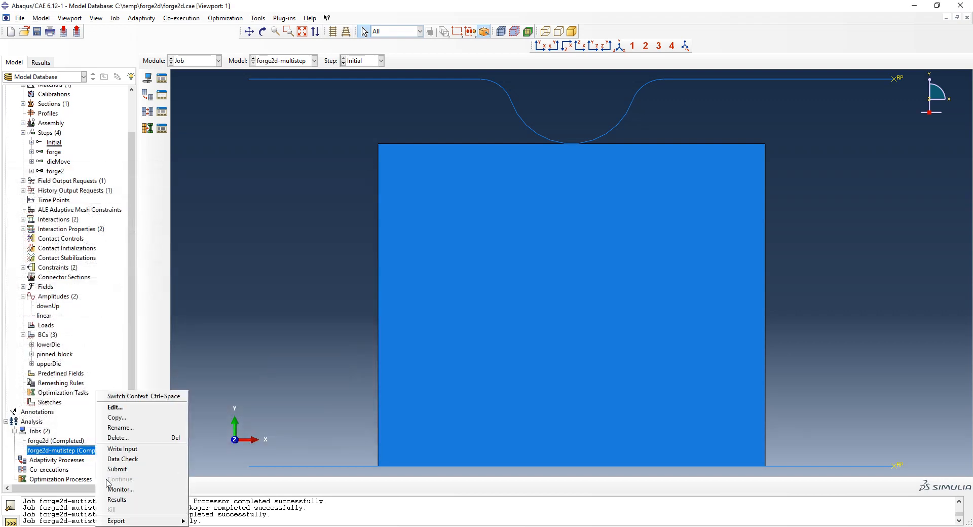
left_click(111, 493)
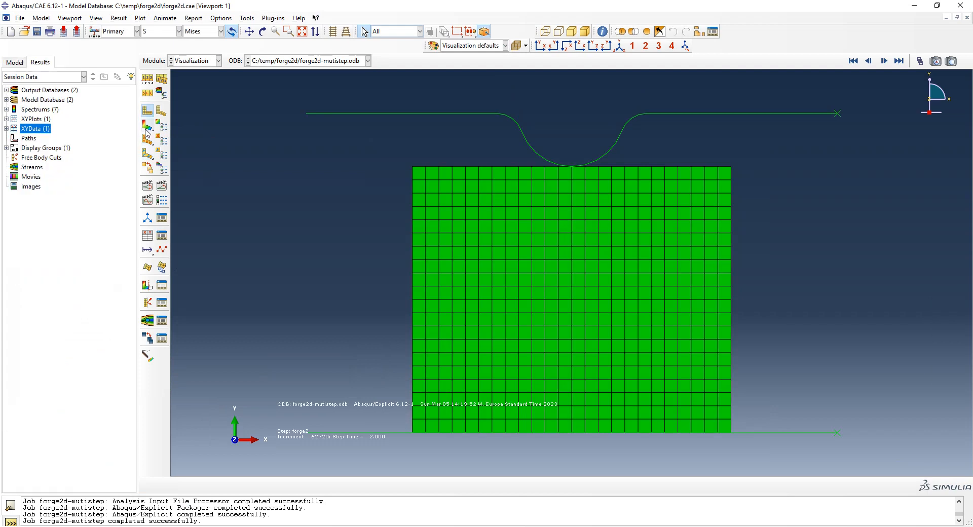
left_click(146, 127)
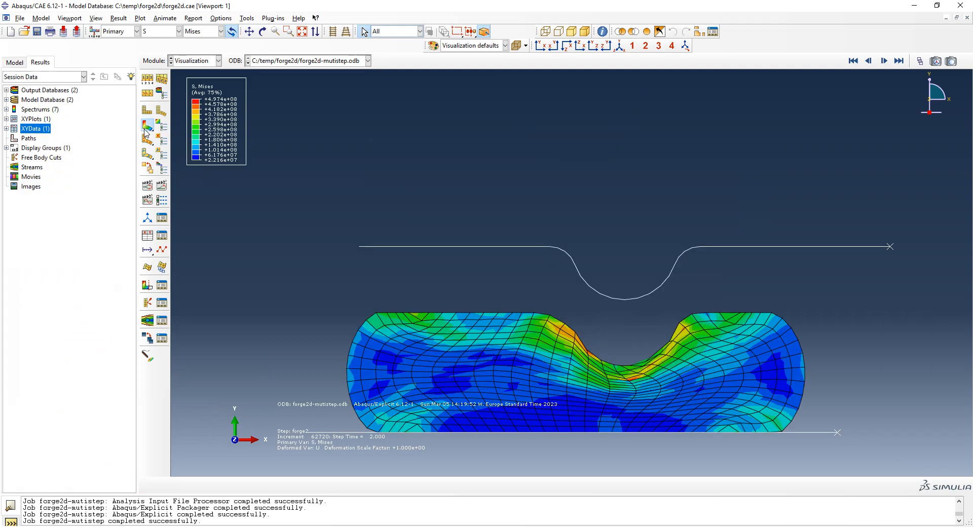
left_click(162, 188)
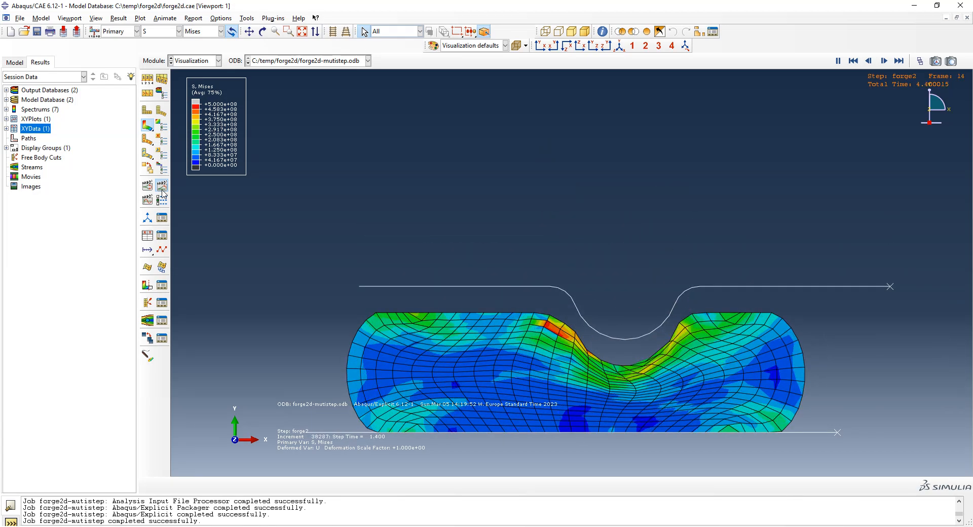
left_click(162, 191)
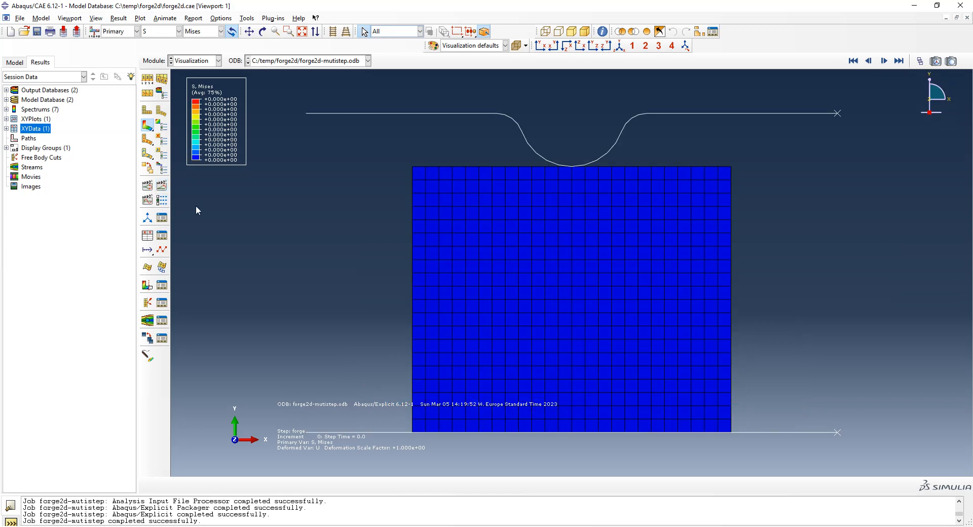
left_click(162, 190)
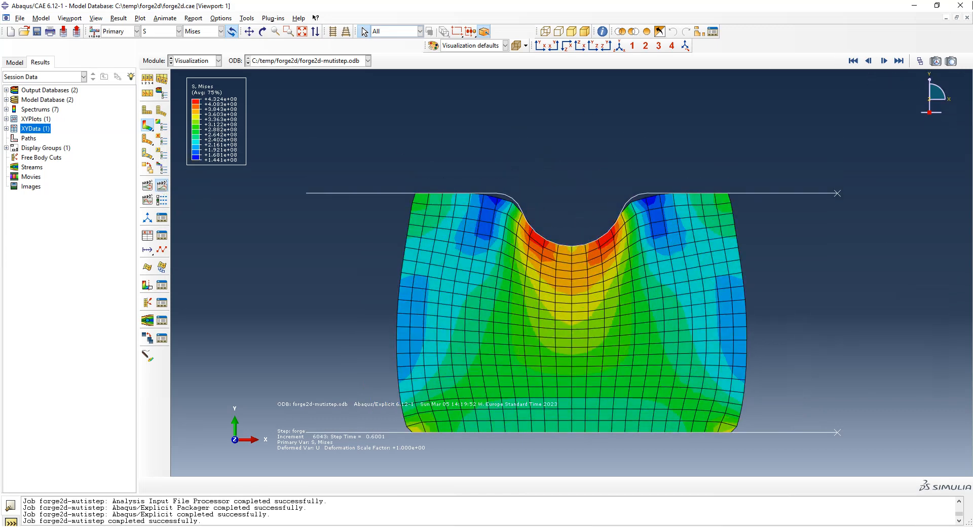
Review the dieMove and forge2 result frames in the Step/Frame list, displaying the last frame of forge2.
left_click(899, 61)
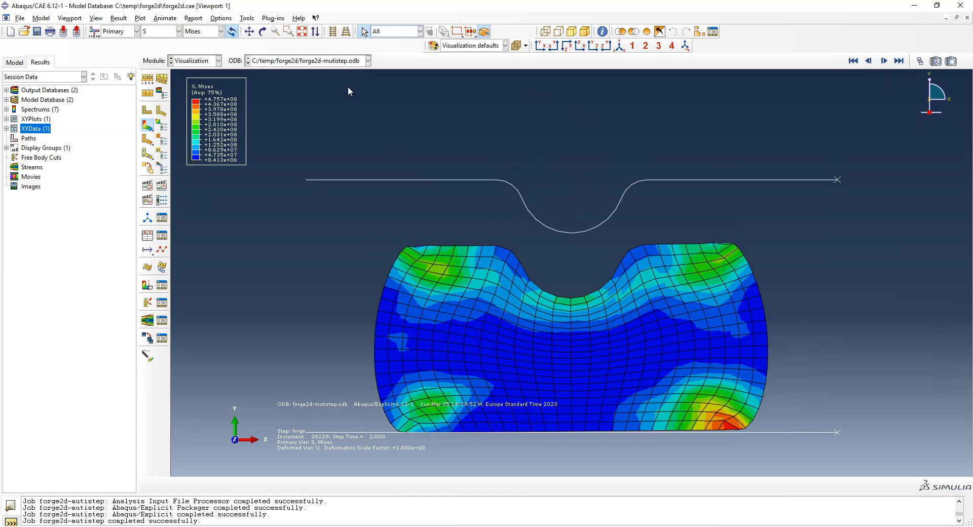
left_click(118, 18)
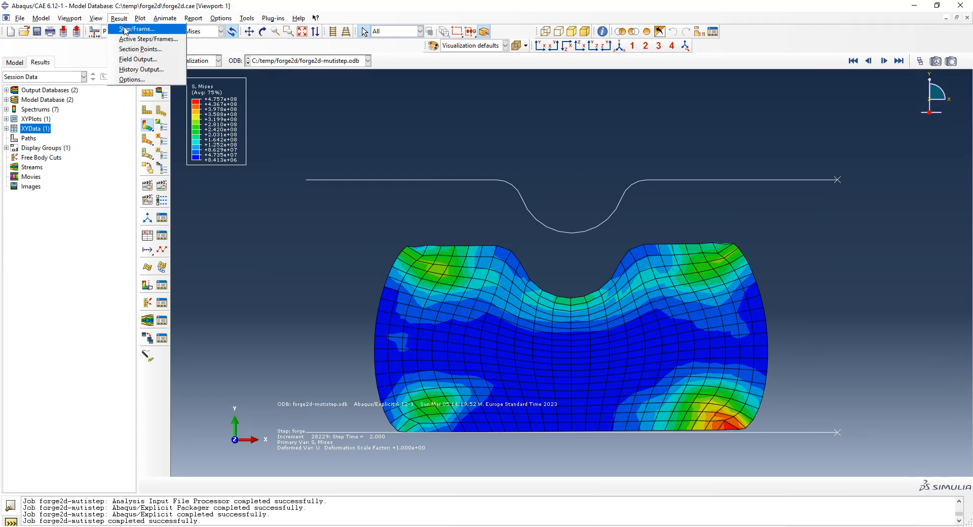
left_click(133, 29)
left_click(36, 125)
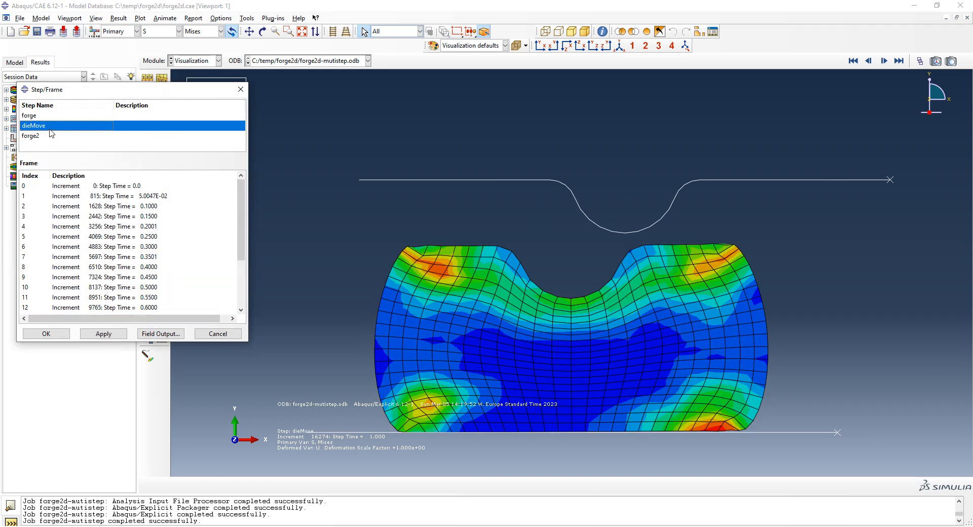
scroll(185, 237, "down", 3)
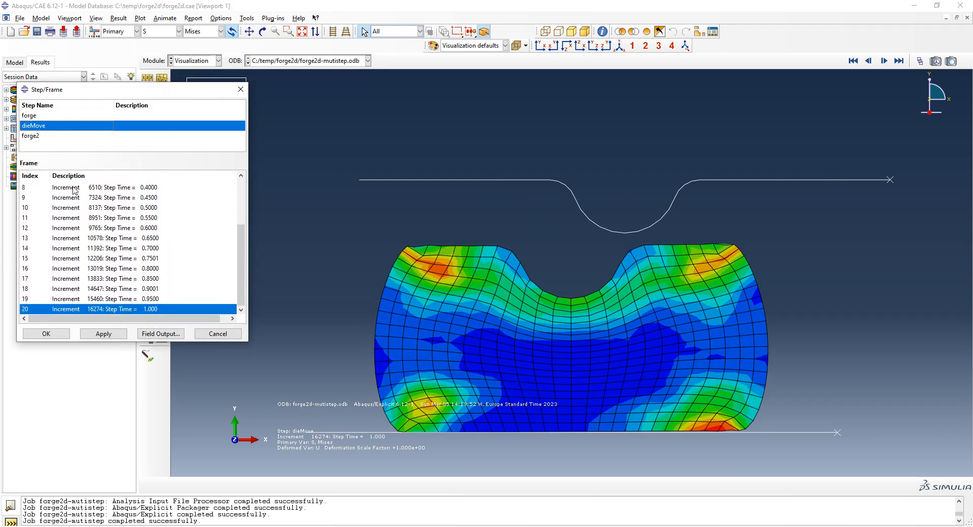
left_click(35, 137)
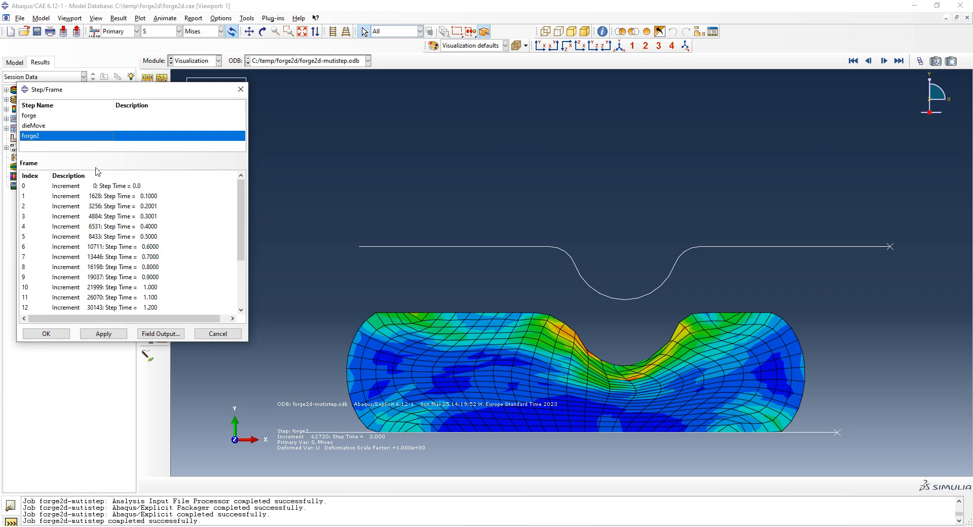
scroll(243, 223, "down", 3)
left_click(129, 310)
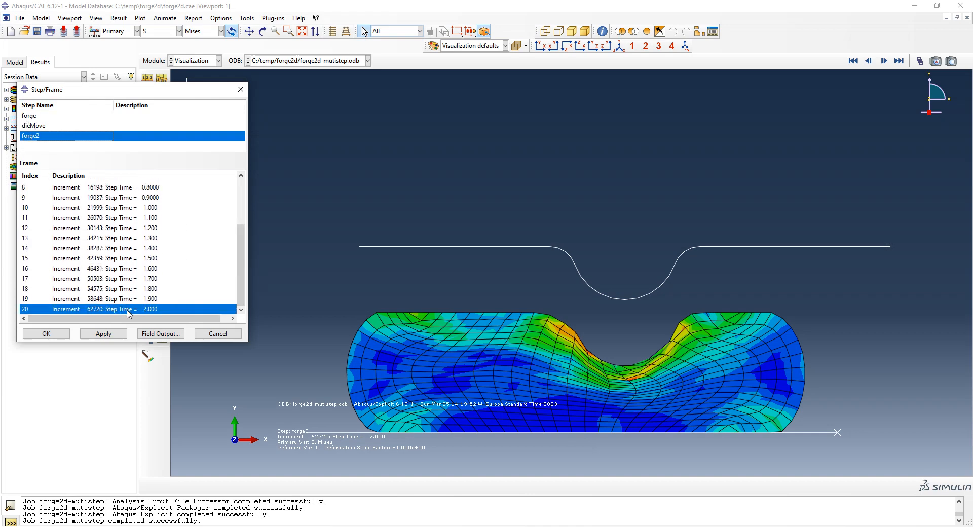
left_click(218, 333)
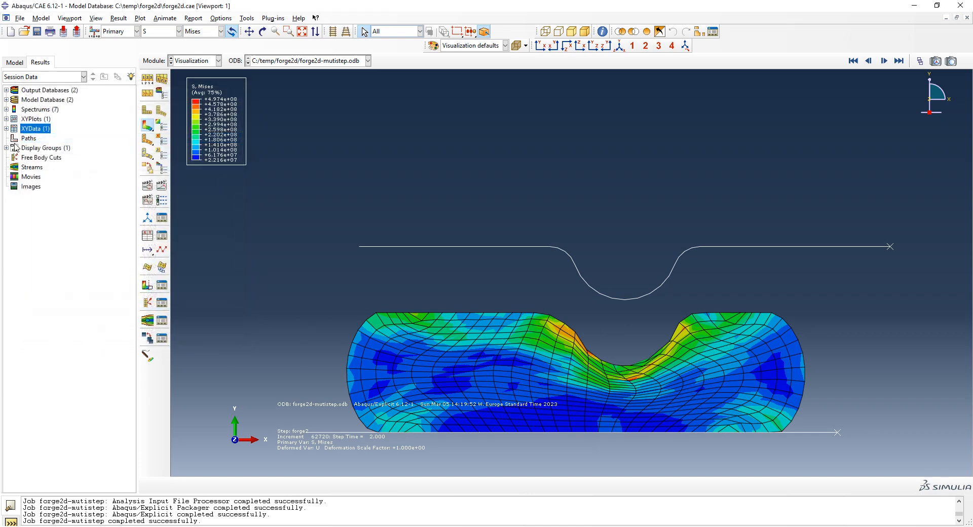
Start an XY data extraction from ODB field output, checking that all steps are active and displacement U2 is the chosen variable.
double_click(32, 130)
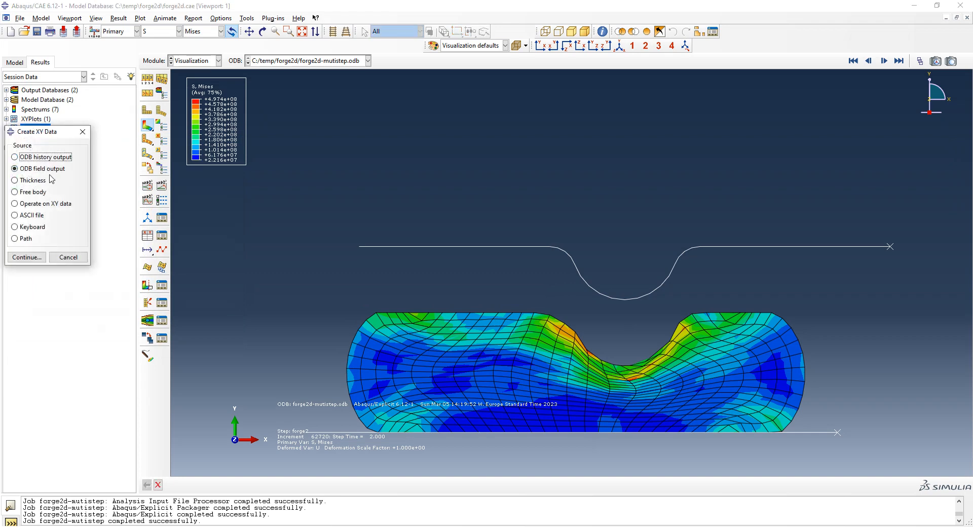
left_click(26, 258)
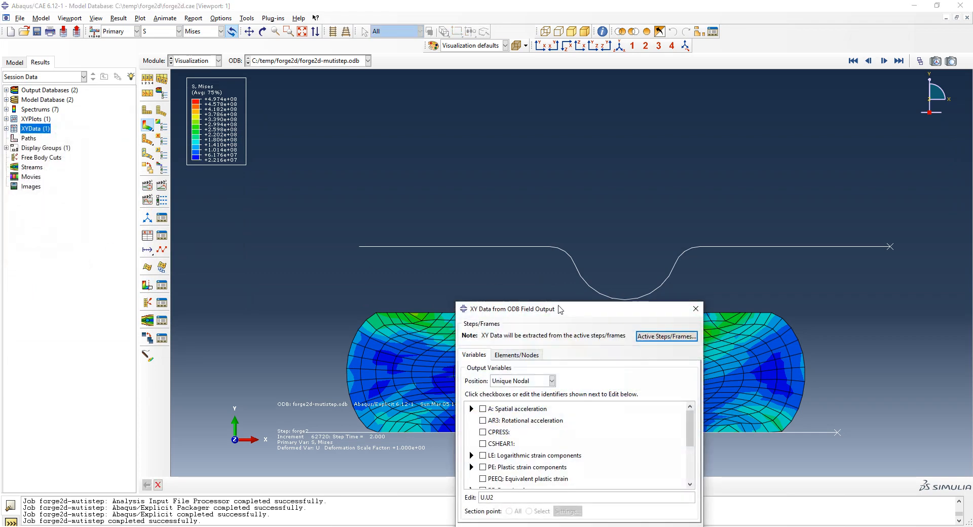
left_click_drag(558, 310, 190, 163)
left_click(304, 182)
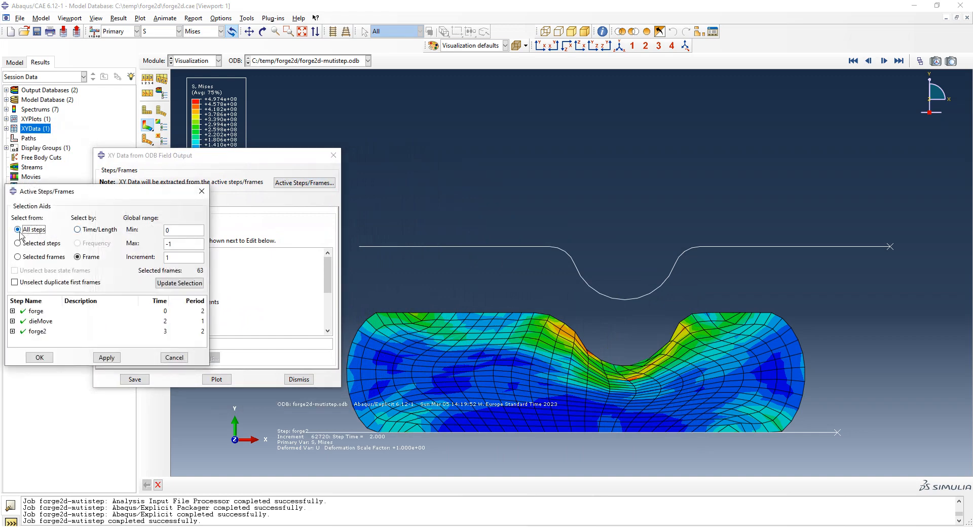
left_click(167, 359)
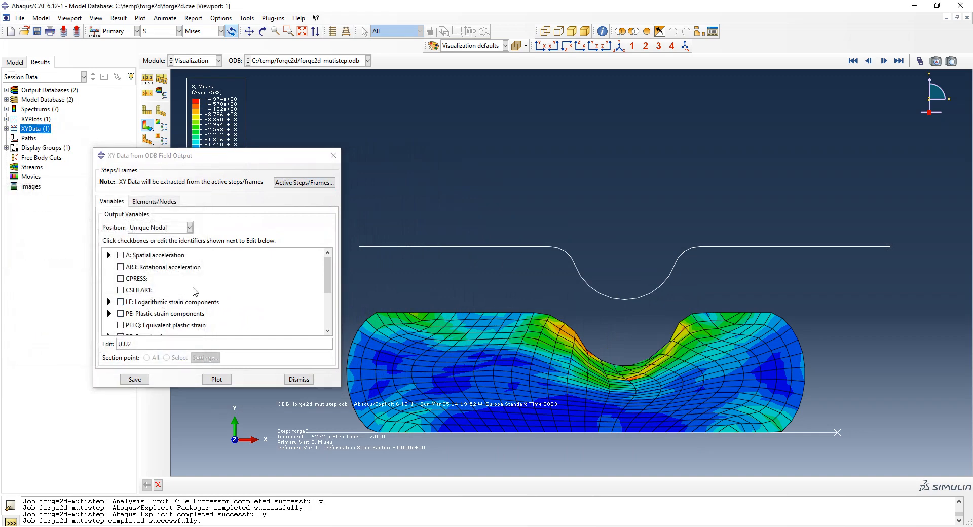
scroll(195, 294, "down", 3)
left_click(109, 293)
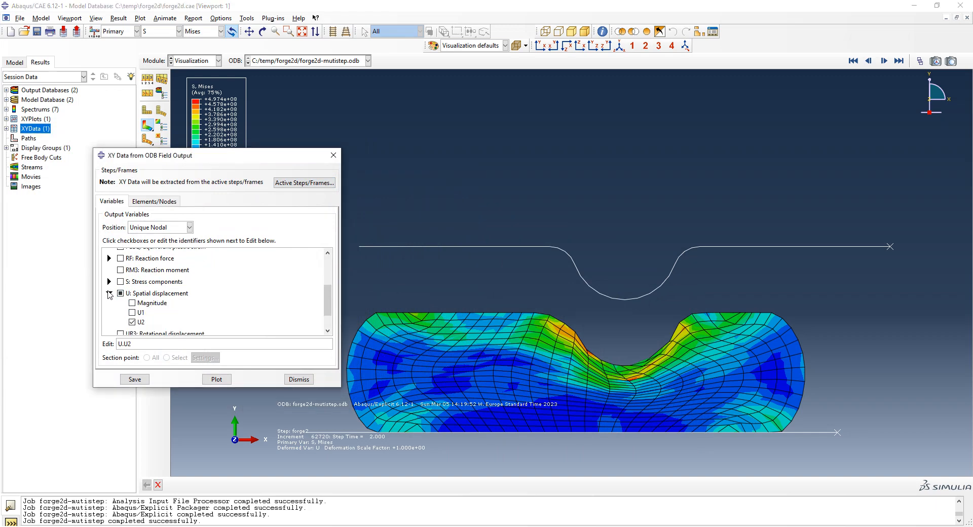
left_click(109, 294)
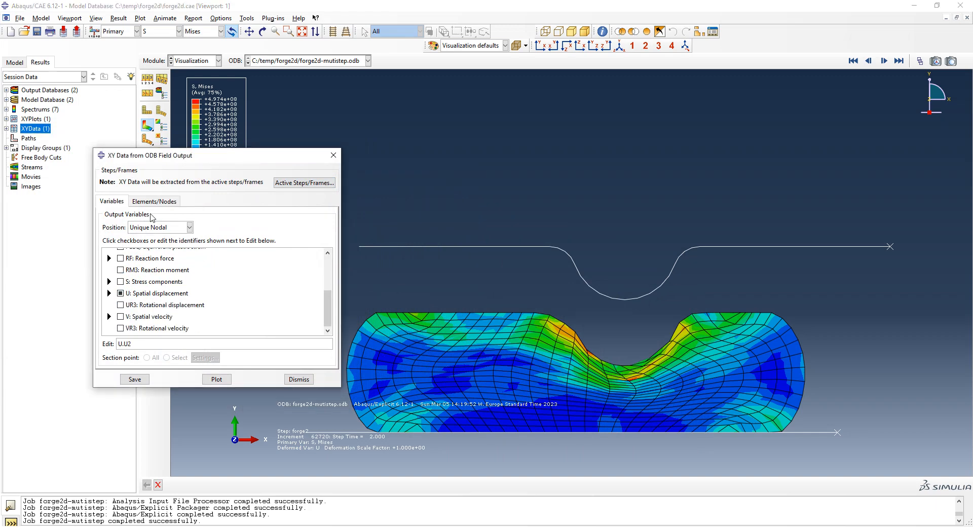
Plot U2 over time for the upper die's reference node, picked from the viewport.
left_click(154, 201)
left_click(185, 229)
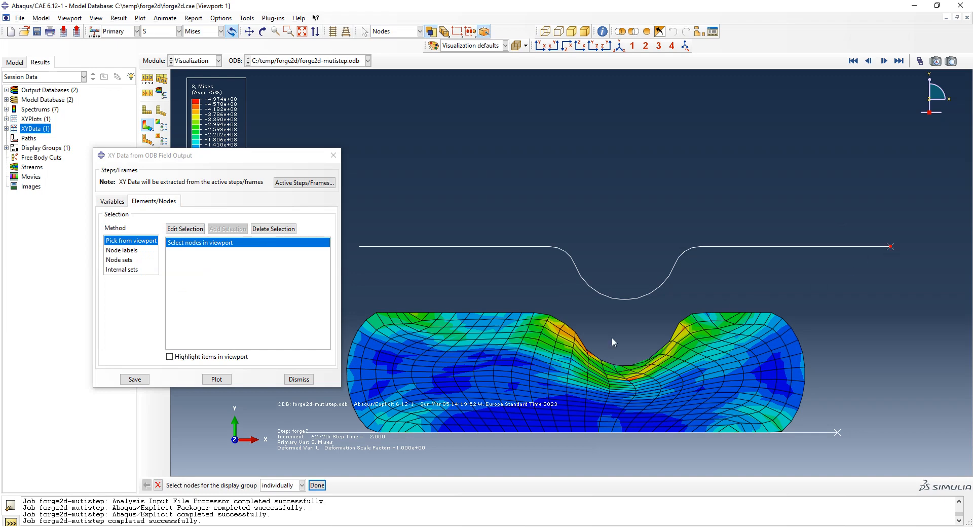
left_click(318, 485)
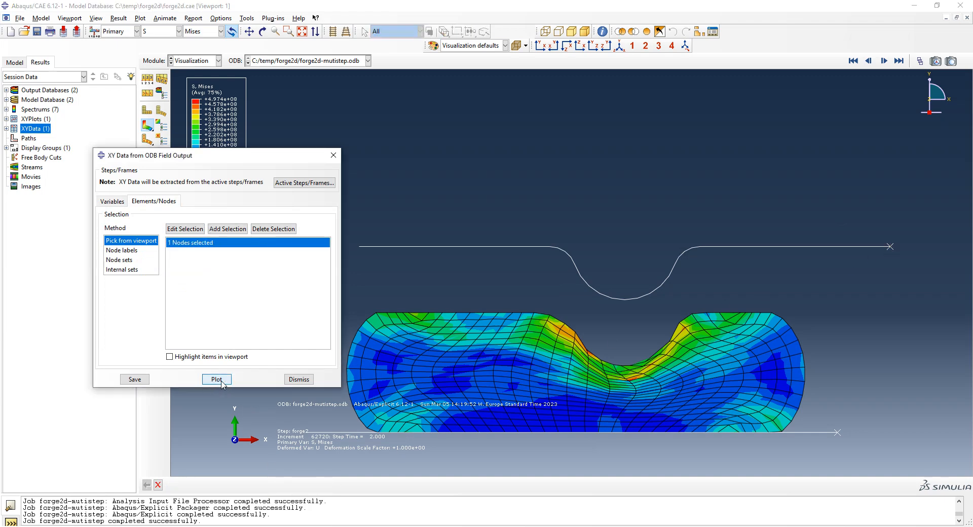
left_click(221, 381)
left_click_drag(284, 159, 149, 252)
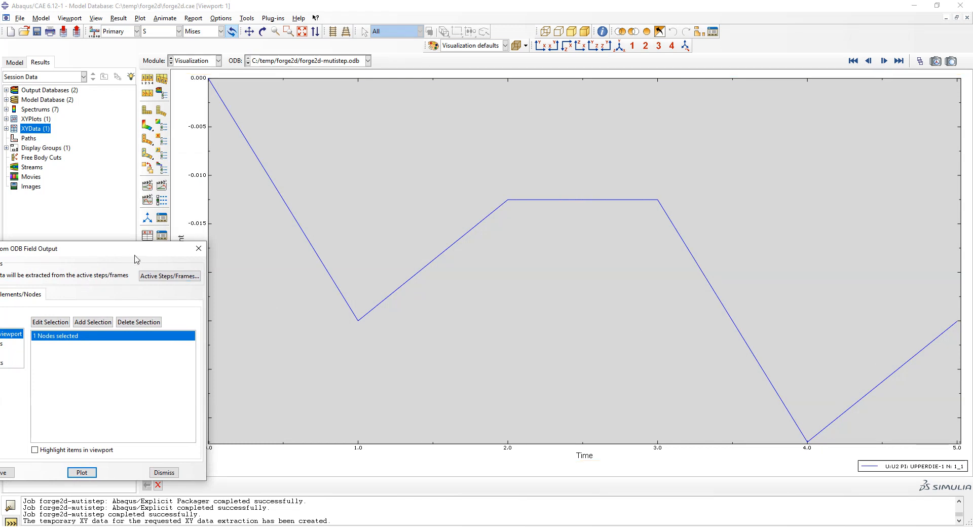
left_click_drag(136, 252, 196, 205)
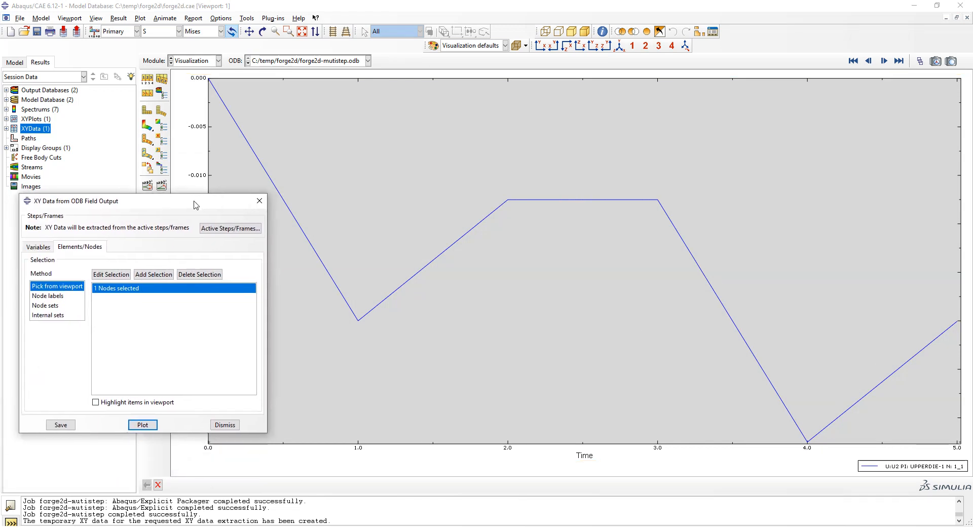
Return to the stress contours and replace the displacement variable with the reaction force magnitude for XY extraction.
left_click(146, 126)
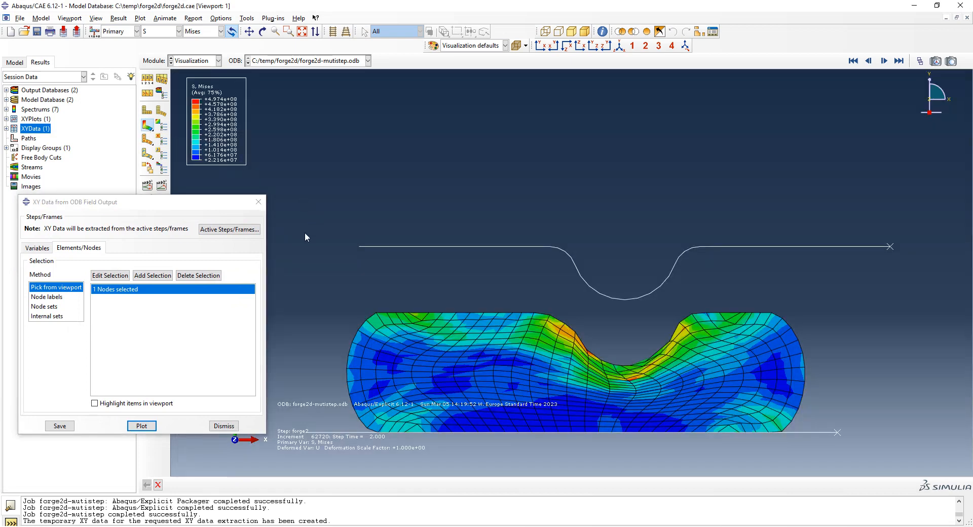
left_click(38, 248)
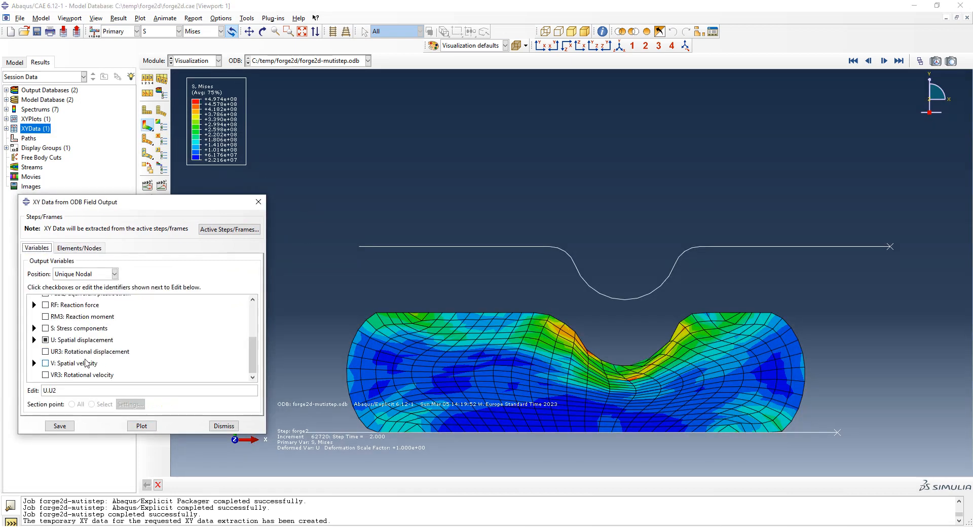
left_click(45, 339)
scroll(35, 355, "up", 3)
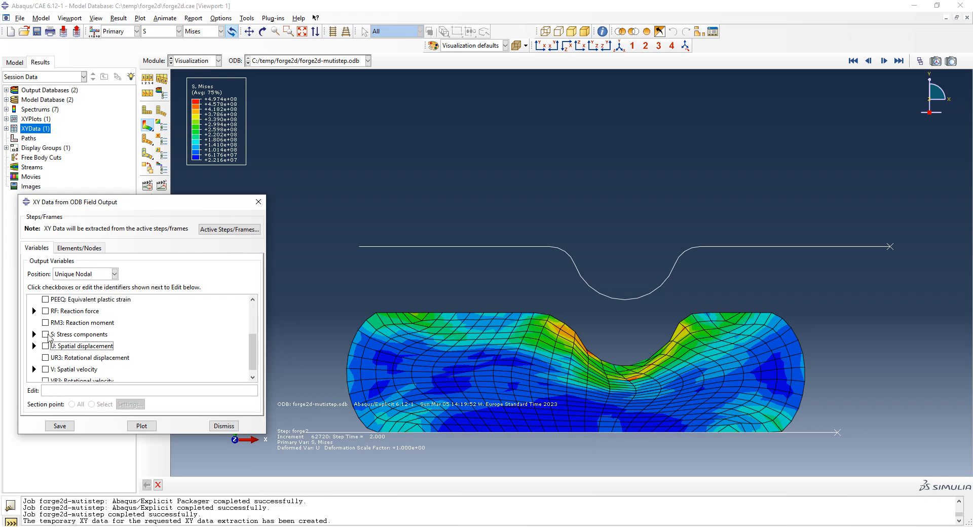
left_click(34, 356)
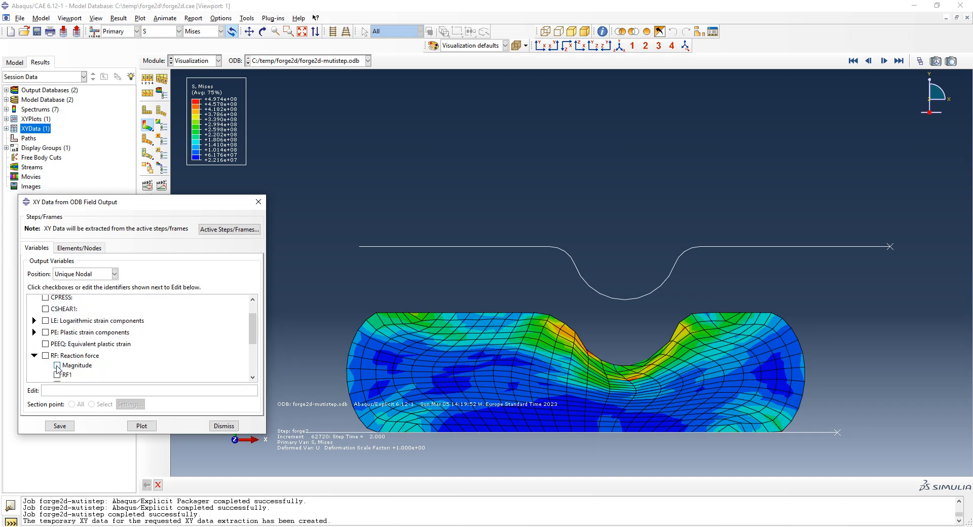
left_click(58, 366)
Plot the reaction force magnitude over time for the upper die's reference node and animate the time history on the graph.
left_click(87, 248)
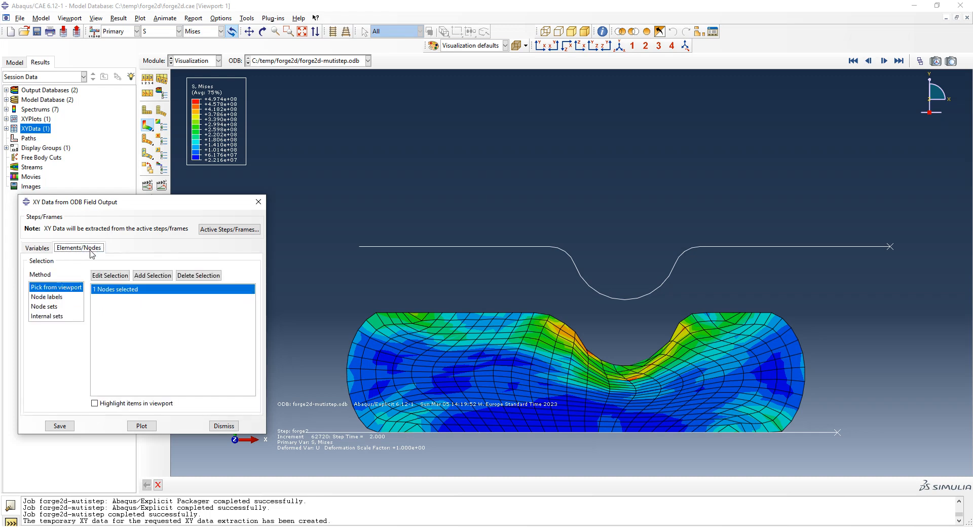
left_click(109, 277)
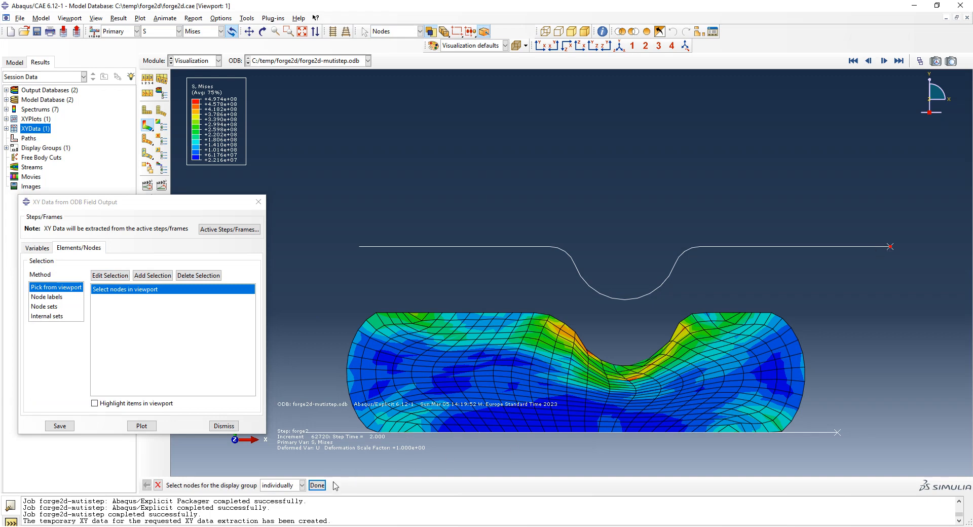
left_click(317, 485)
left_click(142, 425)
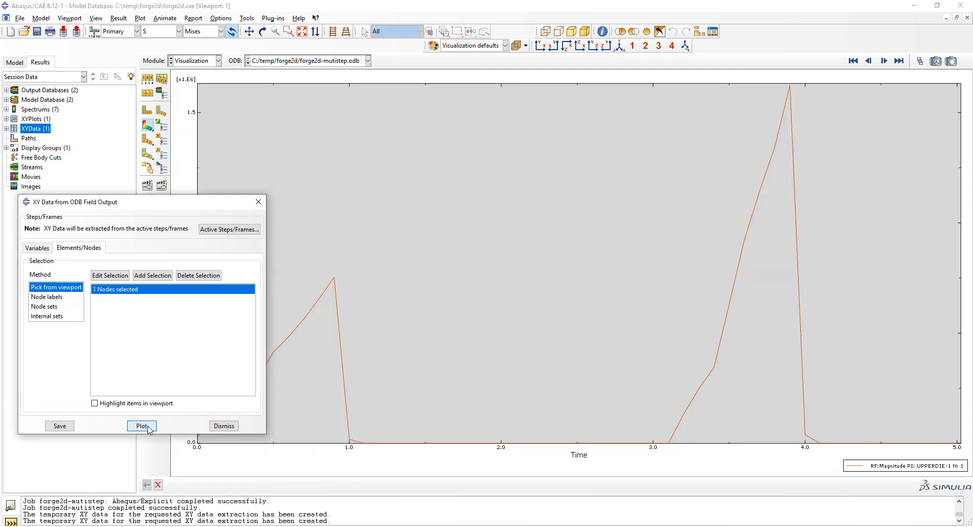
left_click_drag(219, 207, 86, 279)
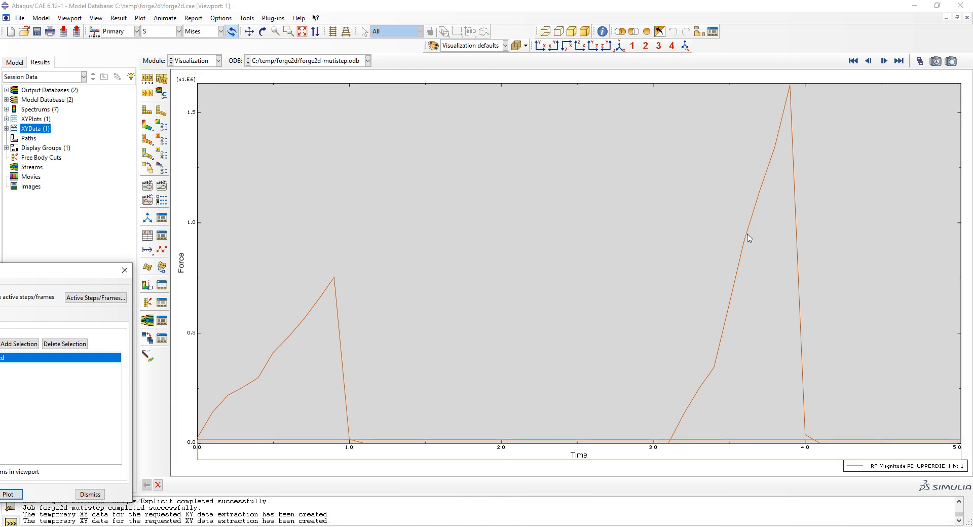
left_click(792, 90)
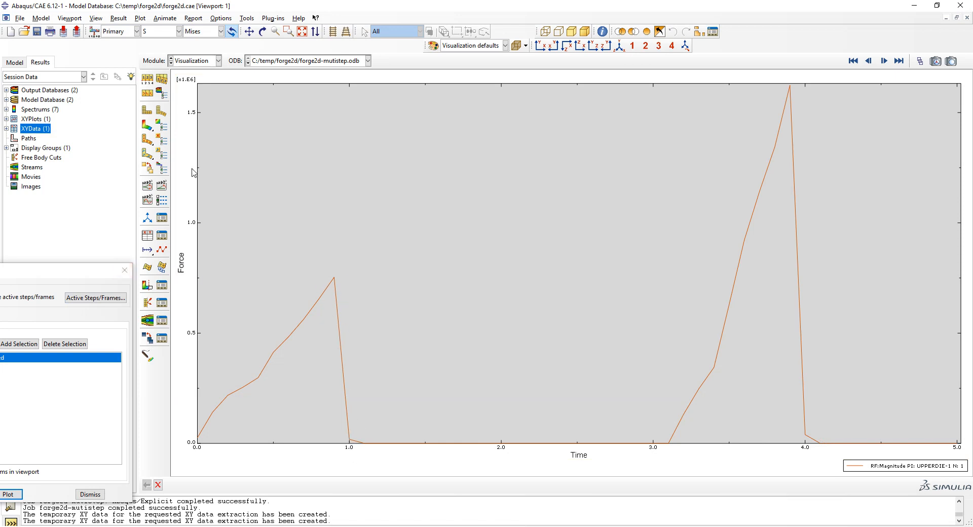
left_click(161, 185)
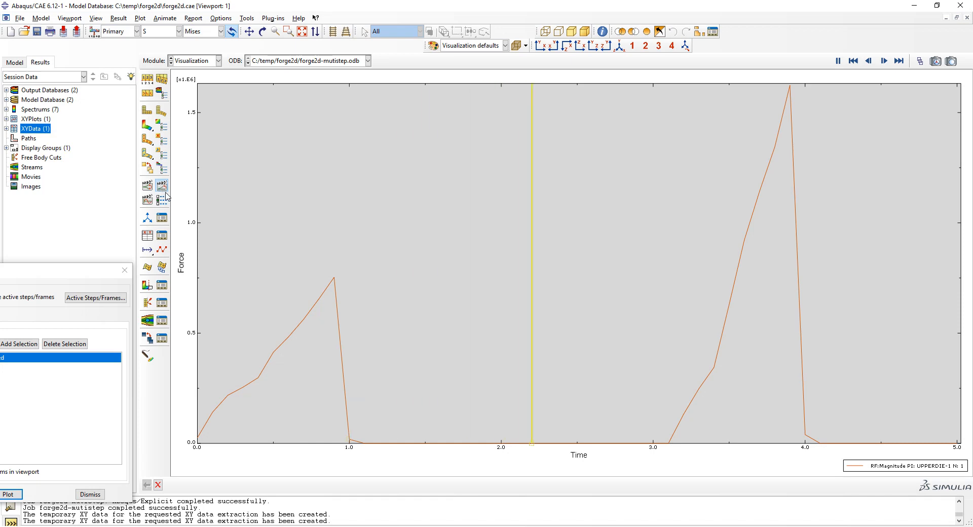
Show the stress contours again and replace the reaction force variable with displacement U2 for XY extraction.
left_click(147, 125)
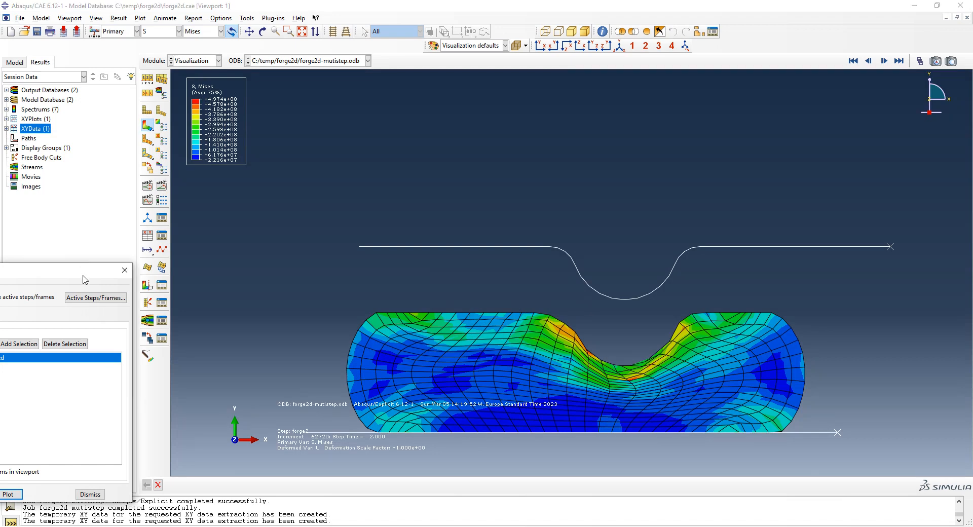
left_click_drag(89, 272, 282, 226)
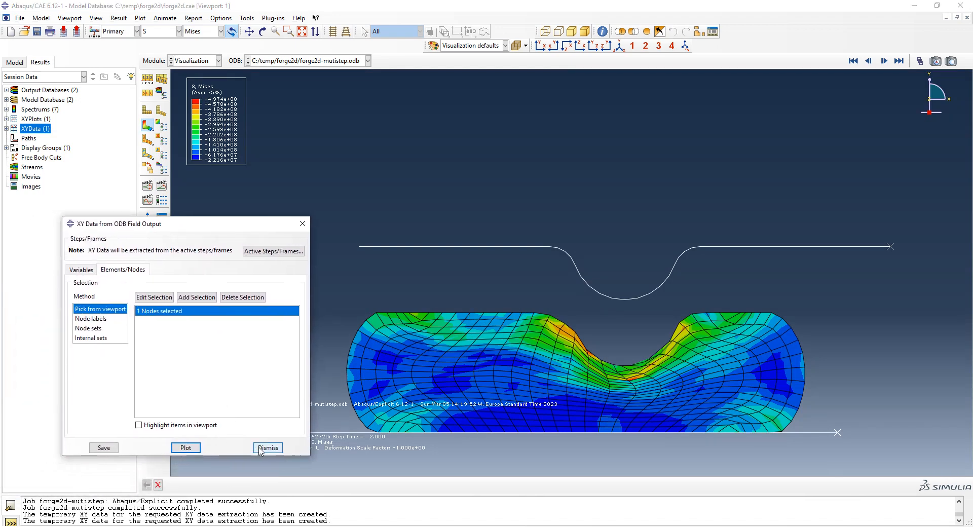
left_click(81, 270)
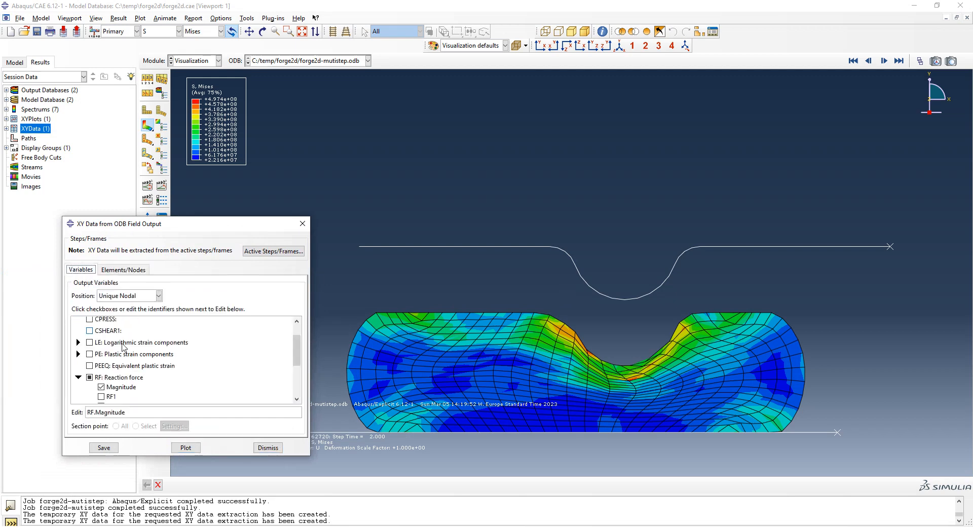
left_click(90, 378)
left_click(78, 377)
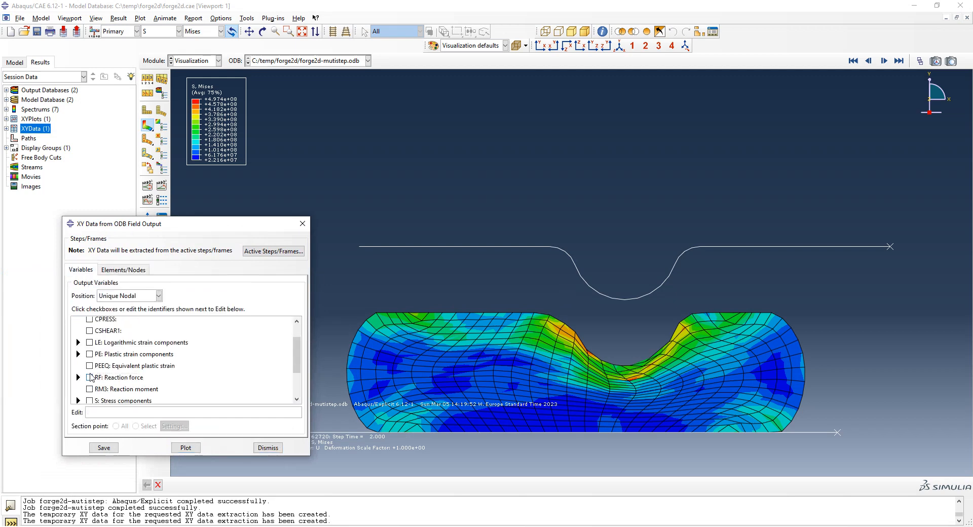
scroll(90, 375, "down", 2)
scroll(91, 377, "down", 1)
left_click(79, 362)
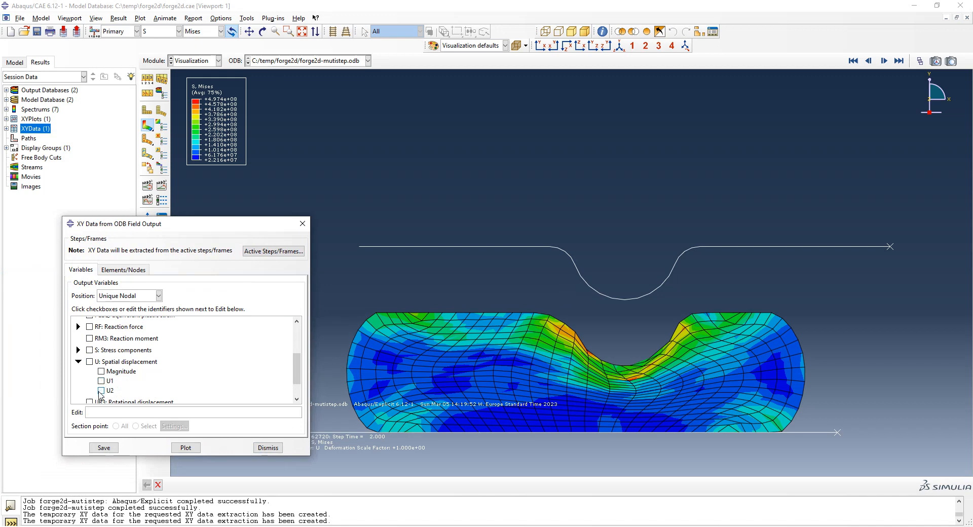
left_click(101, 390)
Plot U2 over time for a node picked on the block's upper surface, toward its left side.
left_click(128, 269)
left_click(153, 298)
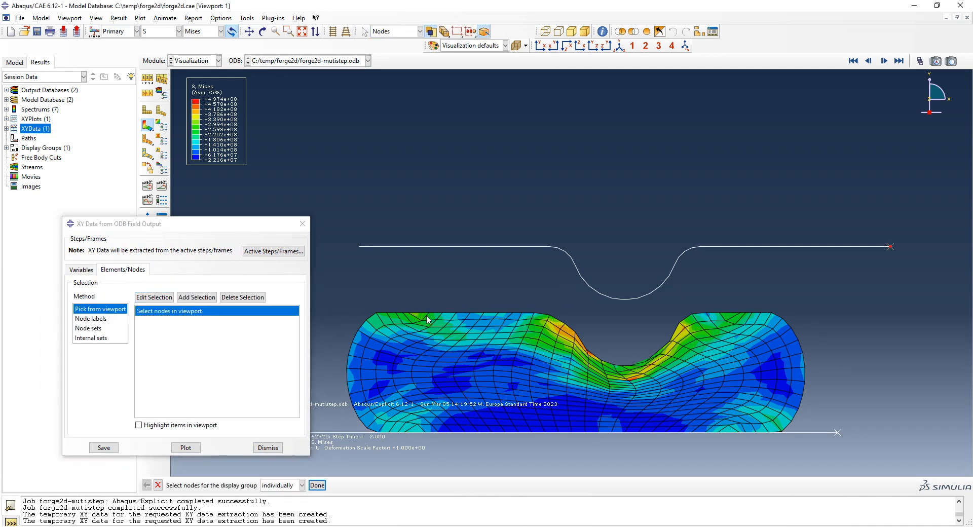
left_click(457, 312)
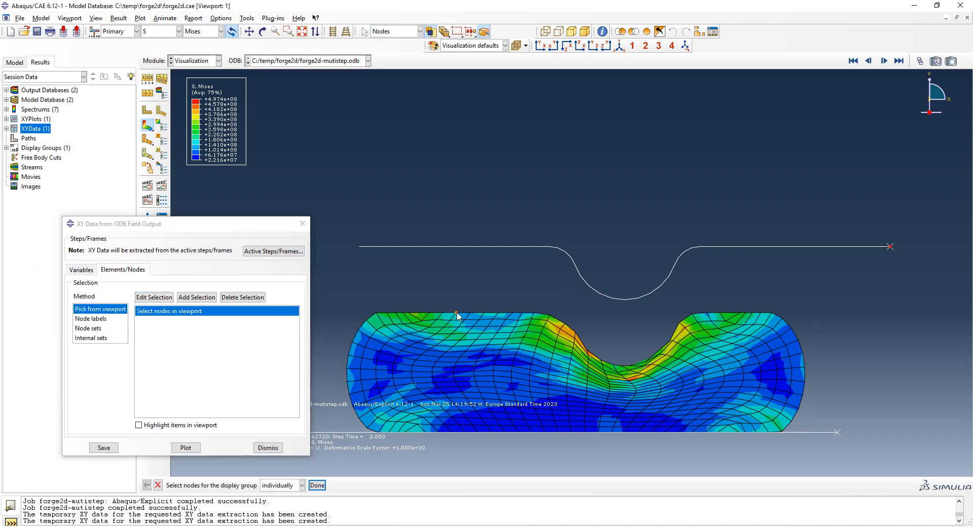
left_click(191, 447)
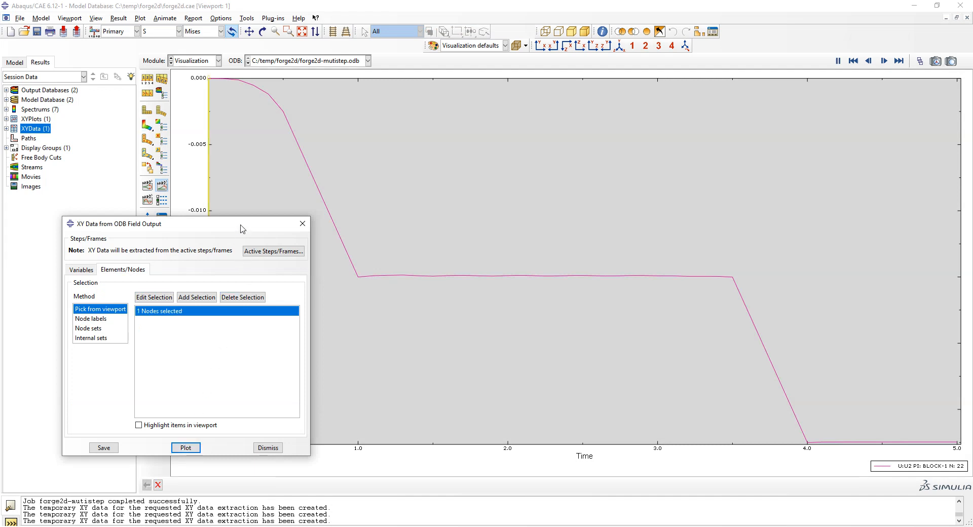
Return from the U2 graph to the Mises stress contours and switch the contour variable to equivalent plastic strain PEEQ.
left_click_drag(242, 224, 171, 319)
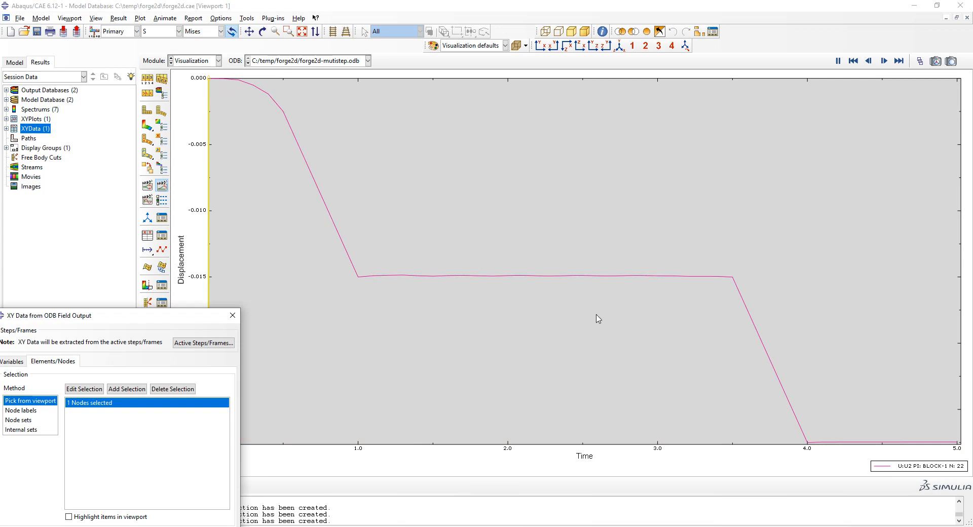
left_click(147, 125)
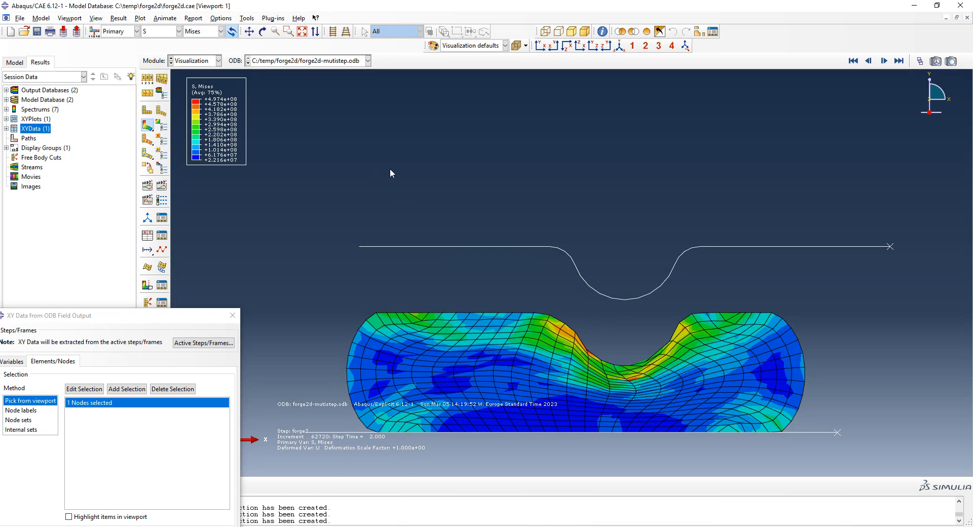
left_click(209, 31)
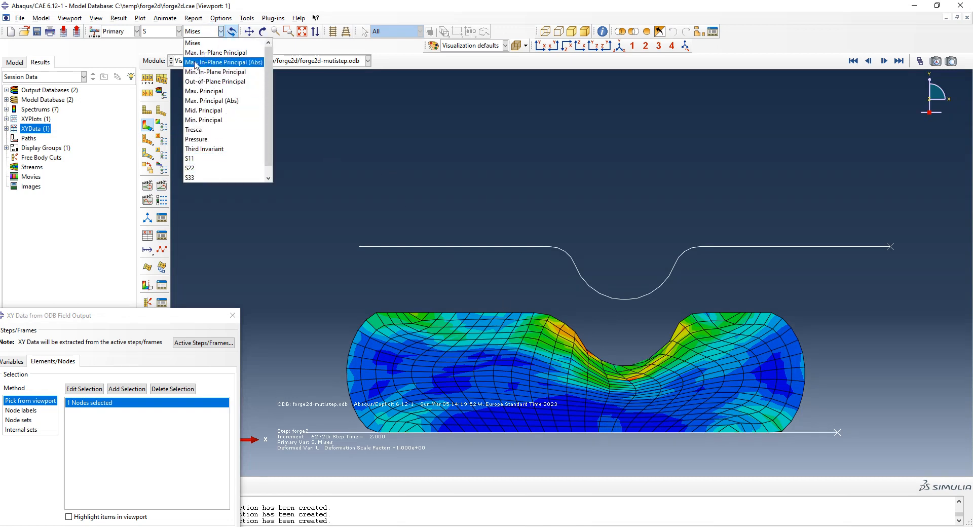
left_click(198, 43)
left_click(169, 31)
left_click(160, 93)
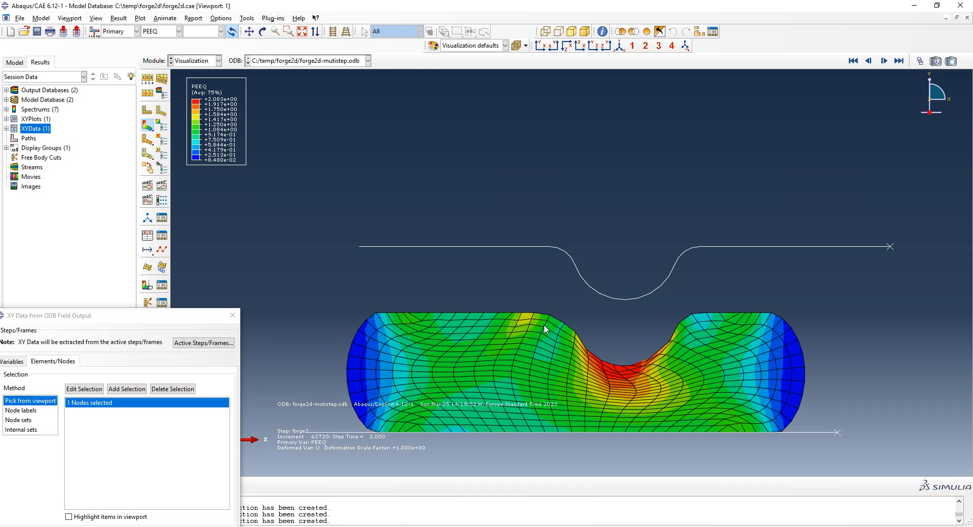
Display the logarithmic strain LE contours on the deformed block, and replace them with the velocity V magnitude contours.
left_click(178, 31)
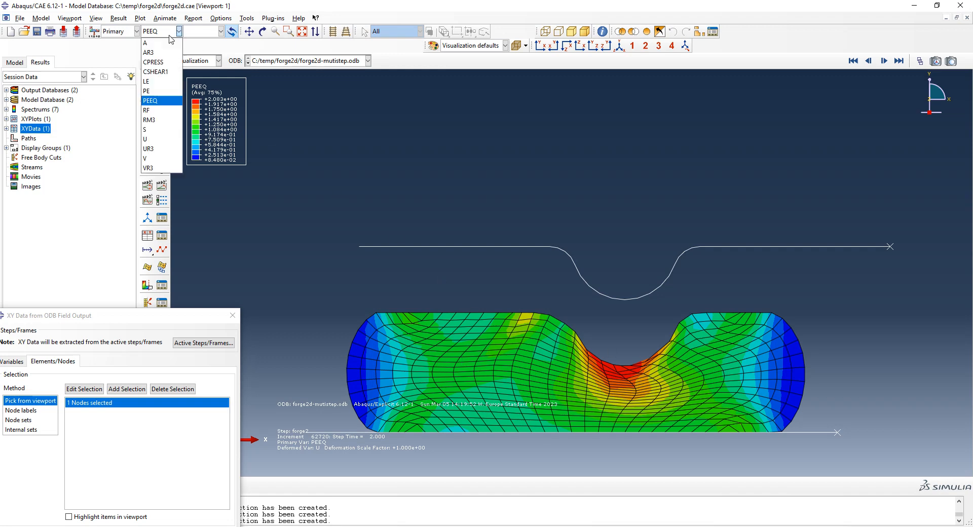
left_click(167, 85)
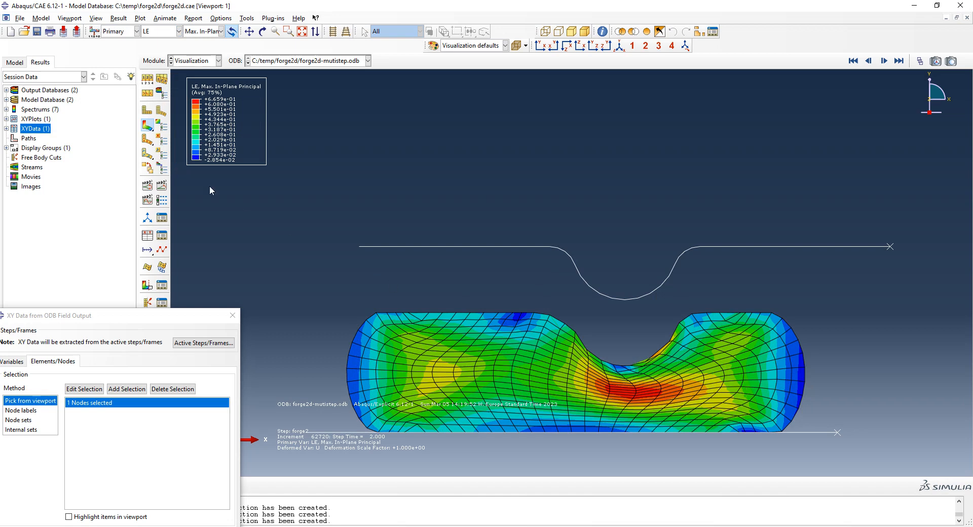
left_click(174, 31)
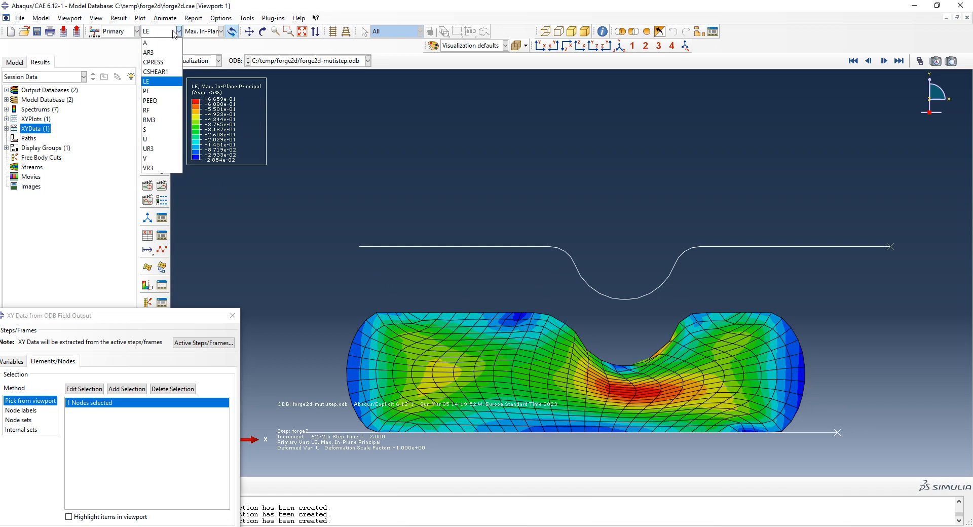
left_click(153, 159)
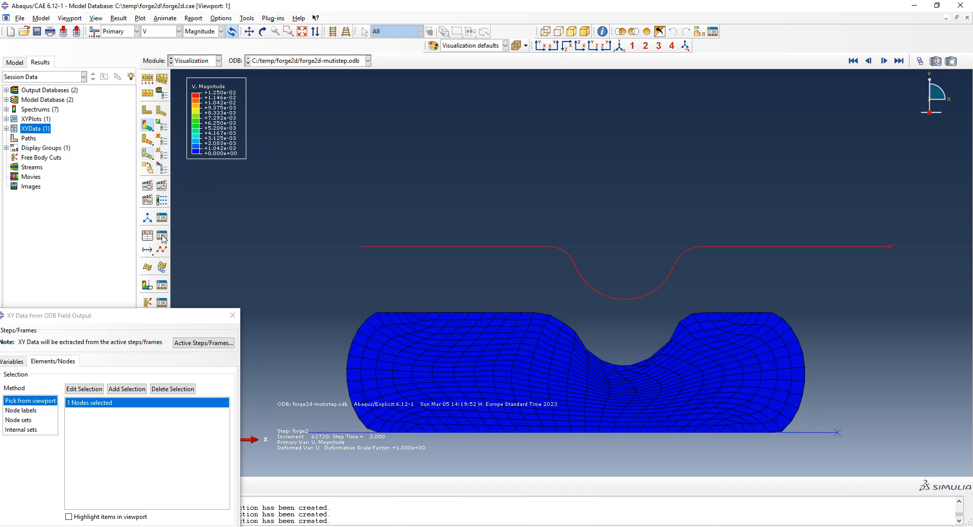
Run and stop the time history animation of the velocity contours, and dismiss the XY data extraction dialog.
left_click(162, 186)
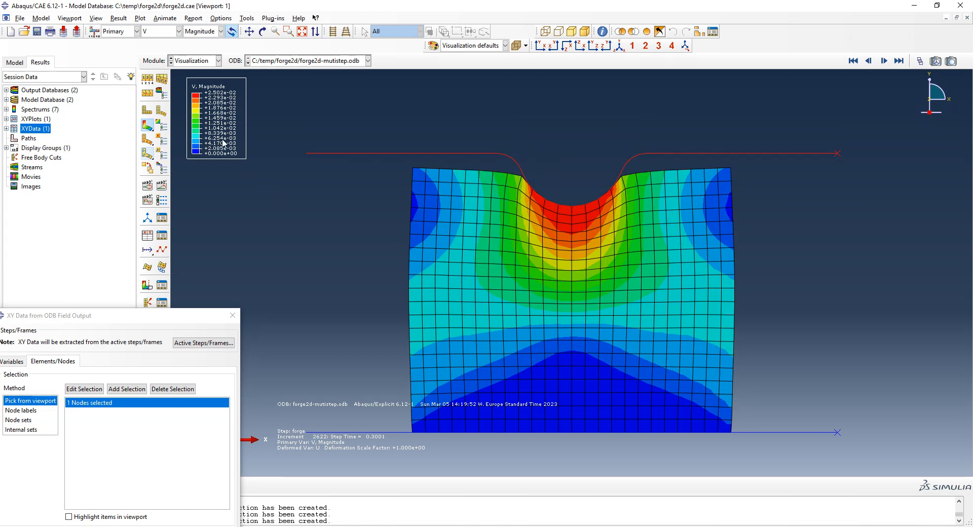
left_click(161, 185)
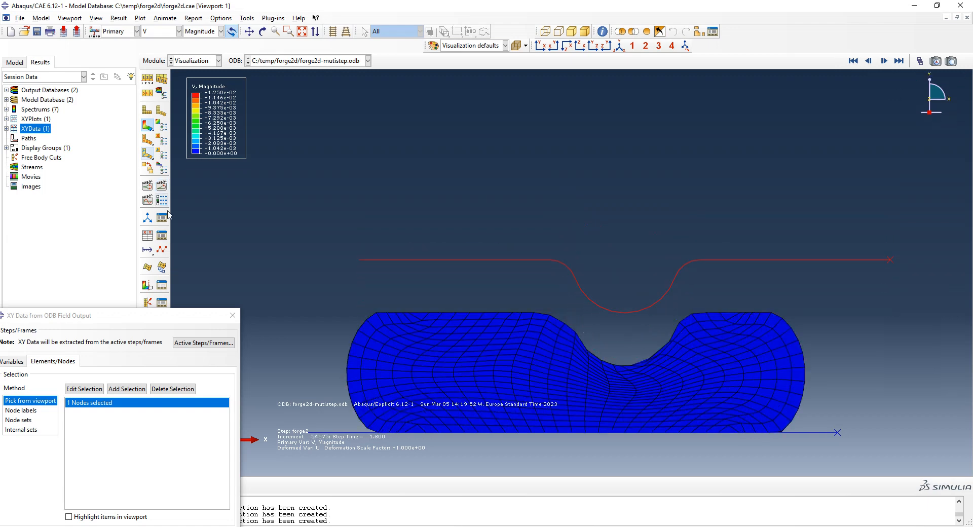
left_click_drag(186, 320, 377, 142)
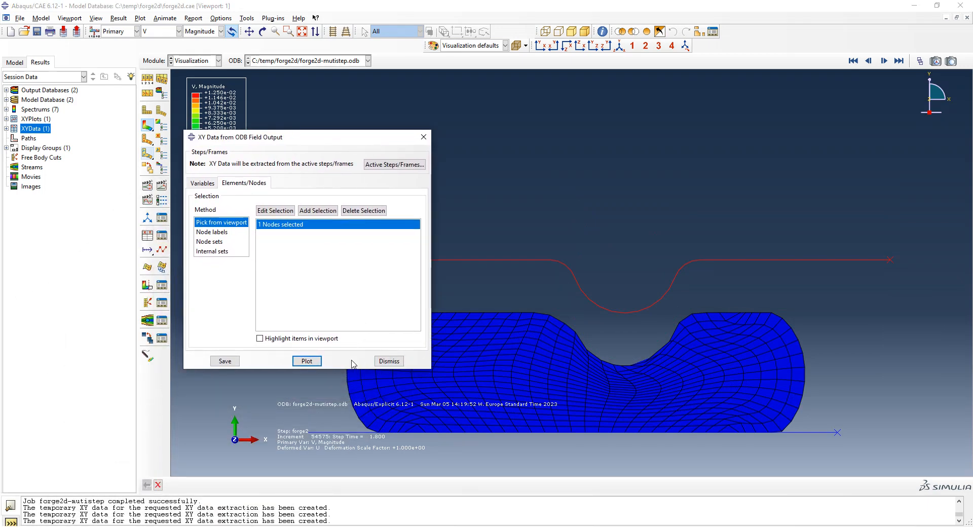
left_click(389, 362)
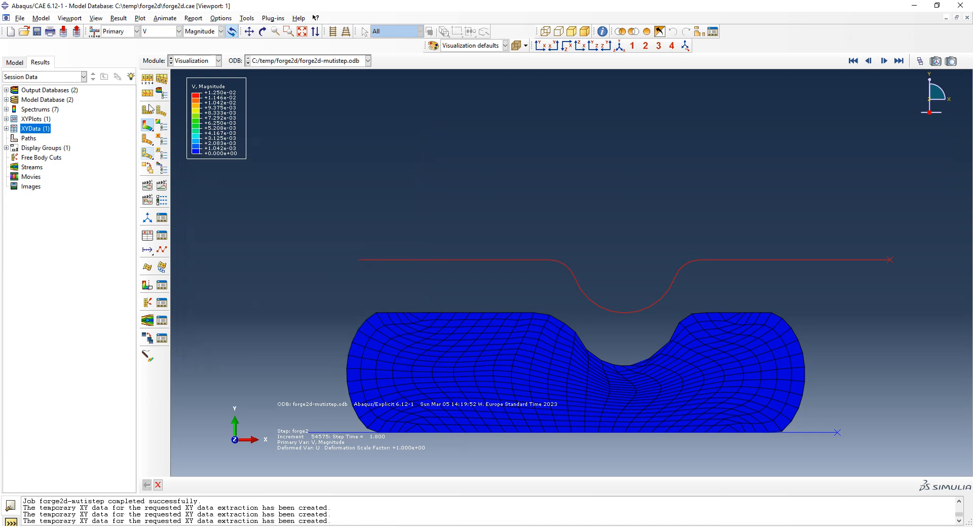